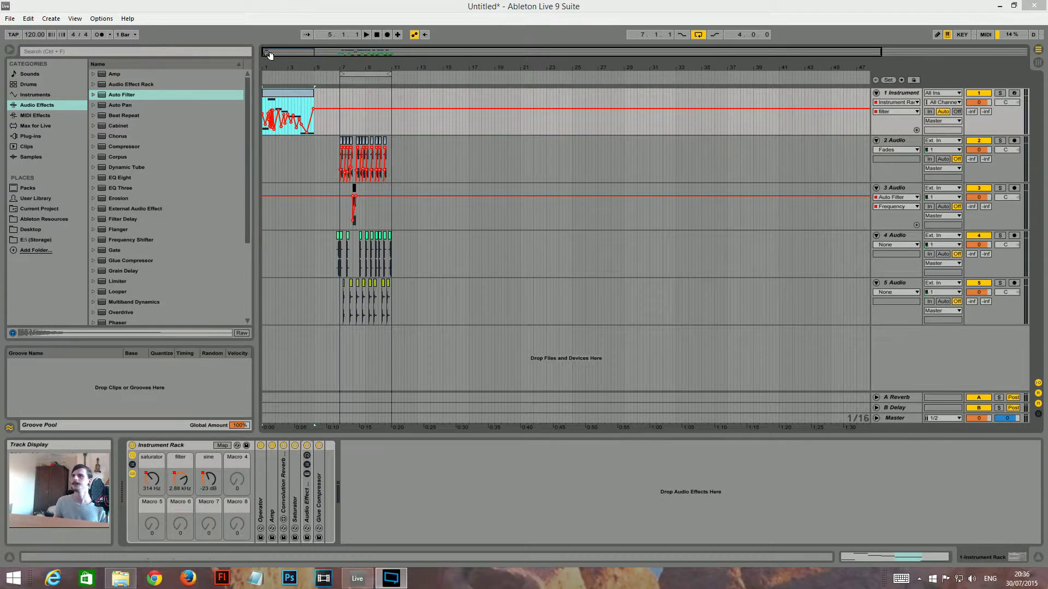
Step: Play back the instrument clip on track 1 and the audio clips starting just before bar 7
{"action": "left_click_drag", "start_coordinate": [268, 52], "coordinate": [268, 126]}
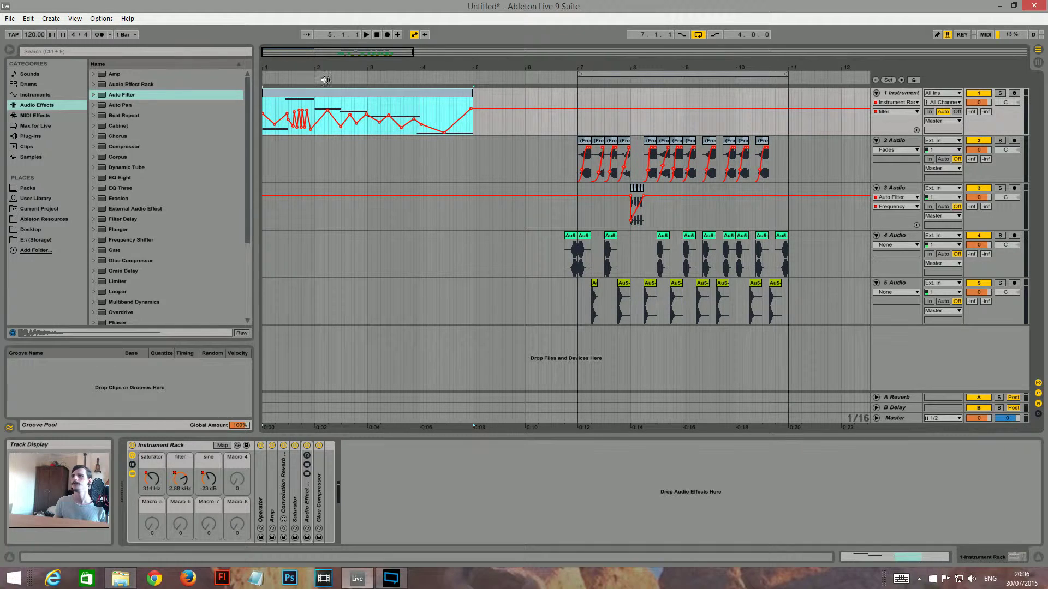
{"action": "left_click", "coordinate": [365, 34]}
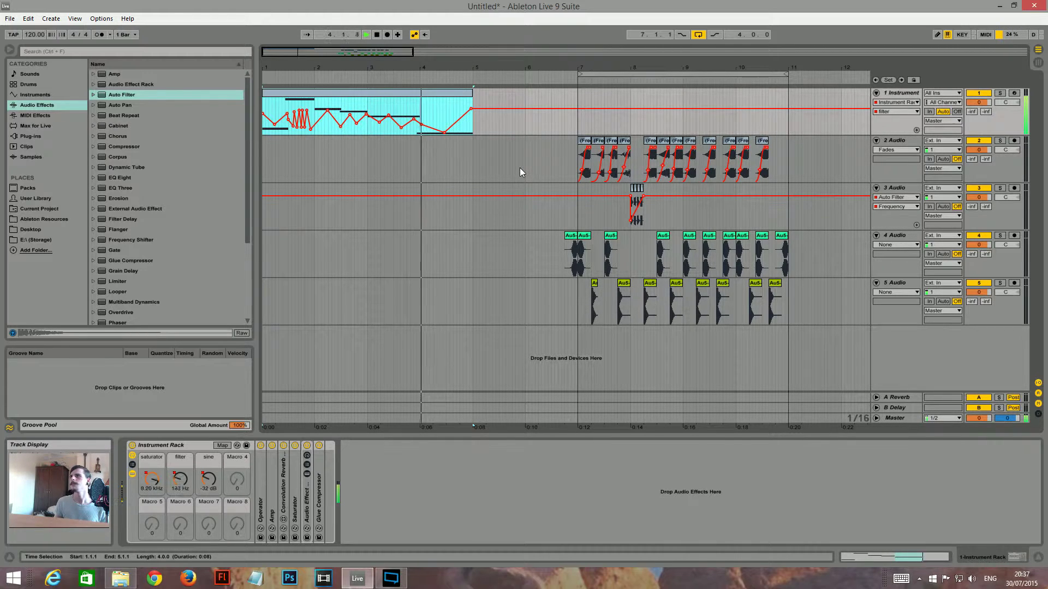
{"action": "left_click", "coordinate": [376, 34]}
{"action": "left_click", "coordinate": [568, 254]}
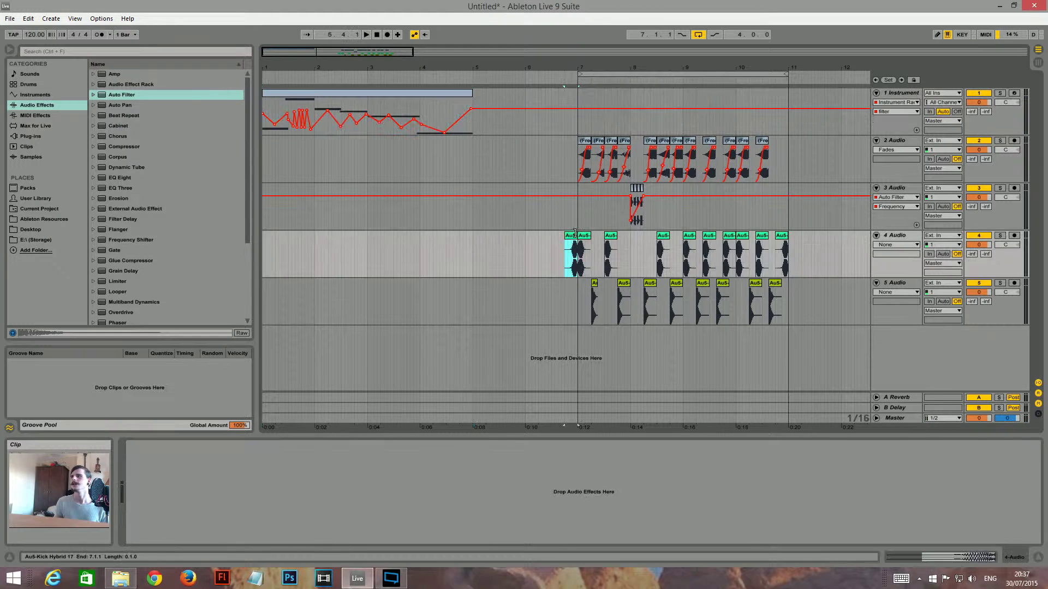
{"action": "left_click", "coordinate": [366, 34]}
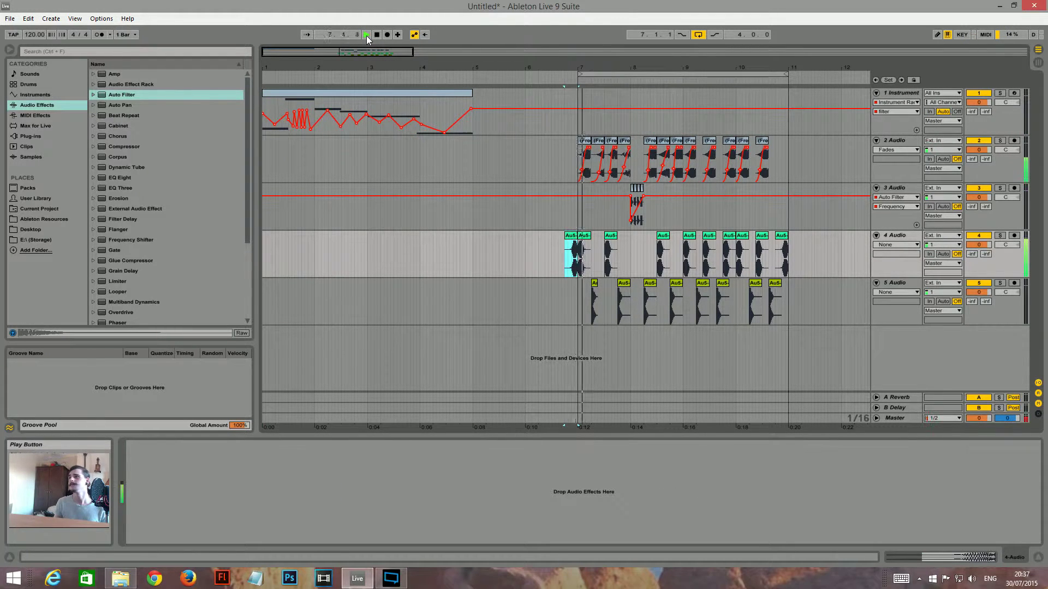
{"action": "left_click_drag", "start_coordinate": [350, 51], "coordinate": [365, 70]}
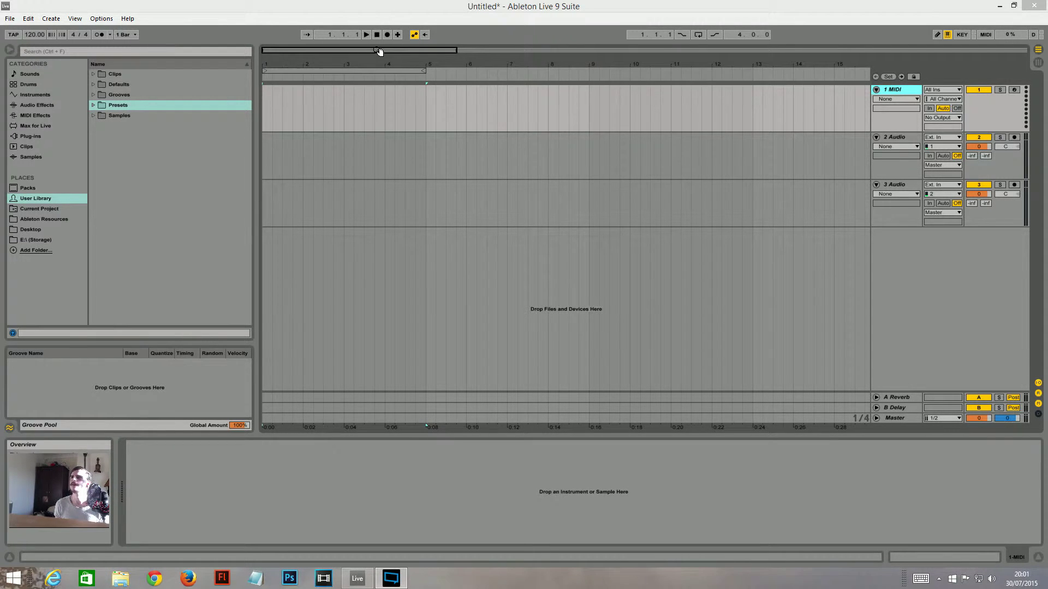
{"action": "left_click_drag", "start_coordinate": [380, 51], "coordinate": [438, 28]}
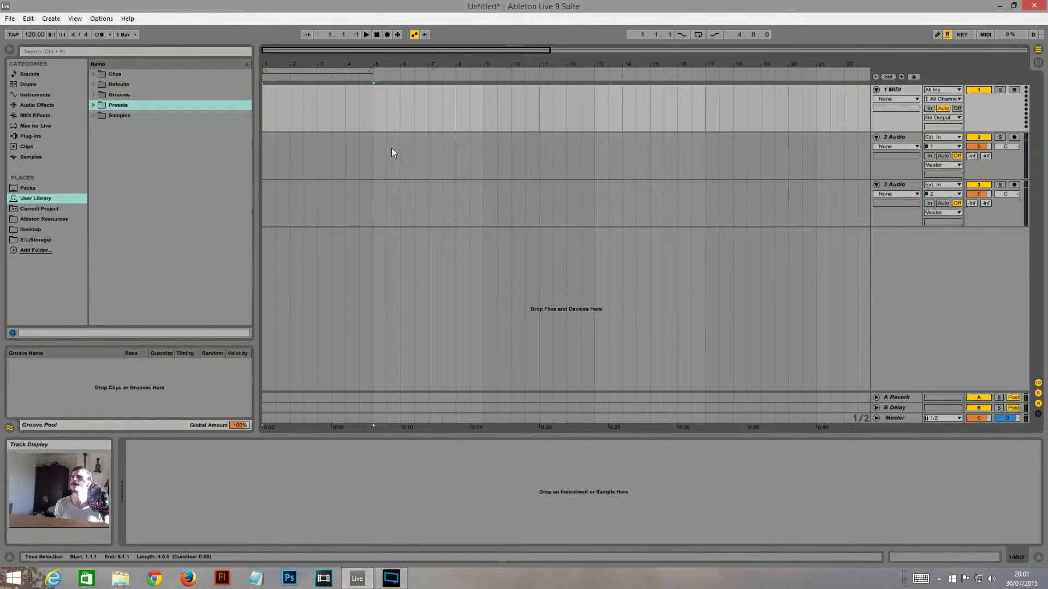
{"action": "left_click", "coordinate": [369, 155]}
{"action": "left_click_drag", "start_coordinate": [485, 155], "coordinate": [385, 149]}
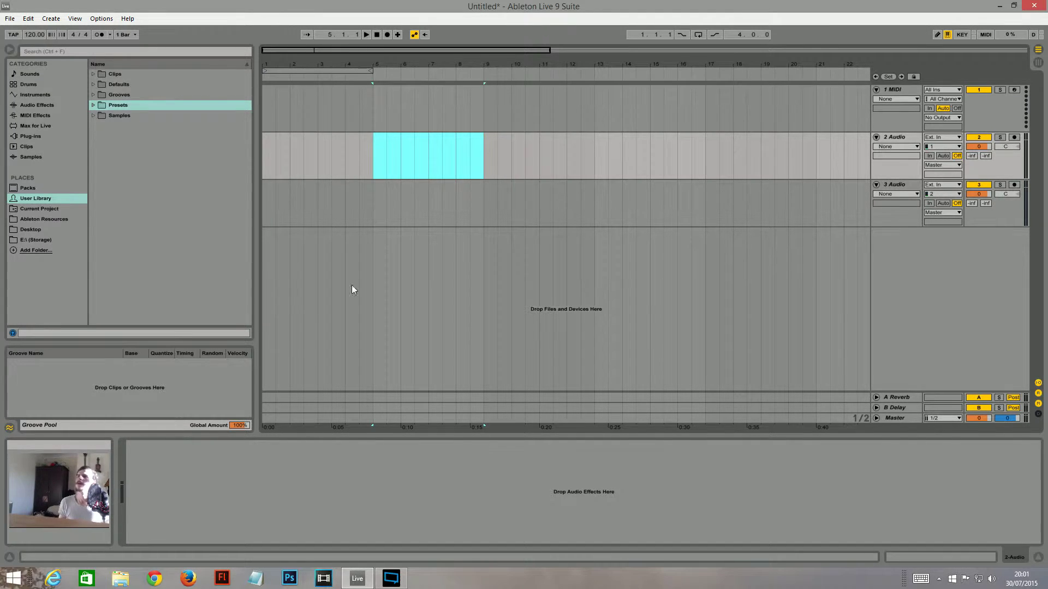
Step: Load the Operator instrument onto the MIDI track
{"action": "left_click", "coordinate": [891, 92]}
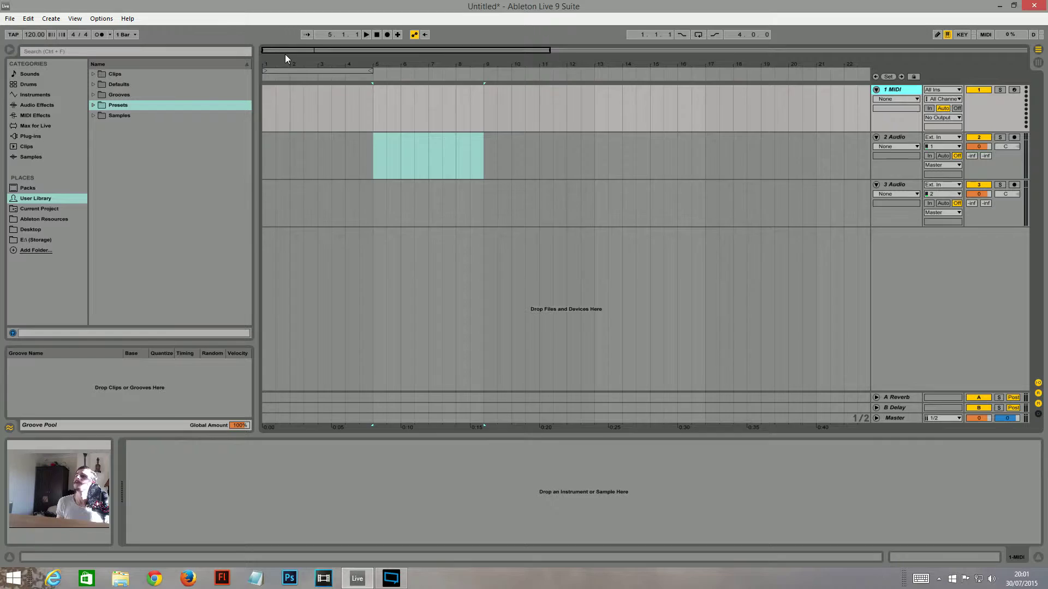
{"action": "mouse_move", "coordinate": [290, 59]}
{"action": "left_mouse_down"}
{"action": "mouse_move", "coordinate": [291, 82]}
{"action": "mouse_move", "coordinate": [276, 52]}
{"action": "left_mouse_up"}
{"action": "left_click", "coordinate": [35, 95]}
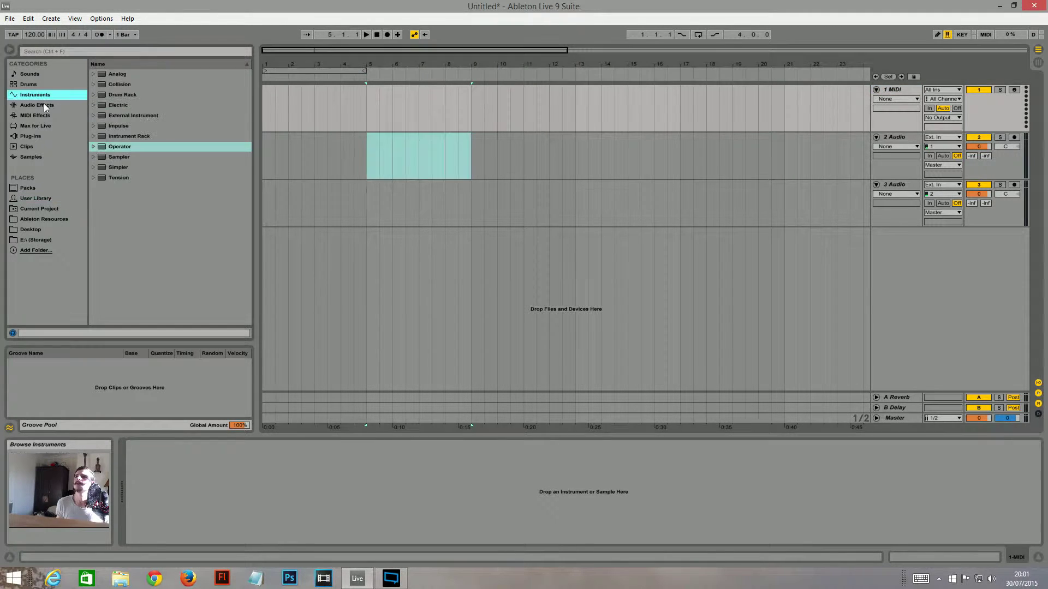
{"action": "left_click_drag", "start_coordinate": [122, 146], "coordinate": [362, 110]}
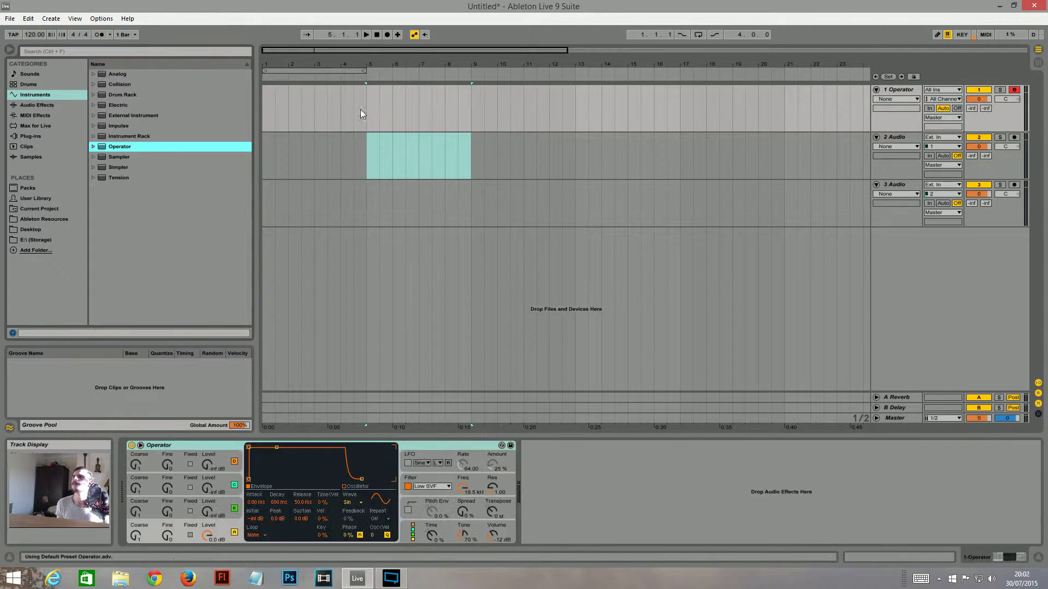
Step: Delete the two audio tracks so only the Operator track is left in the arrangement
{"action": "left_click", "coordinate": [902, 140]}
{"action": "key", "text": "Delete"}
{"action": "key", "text": "Delete"}
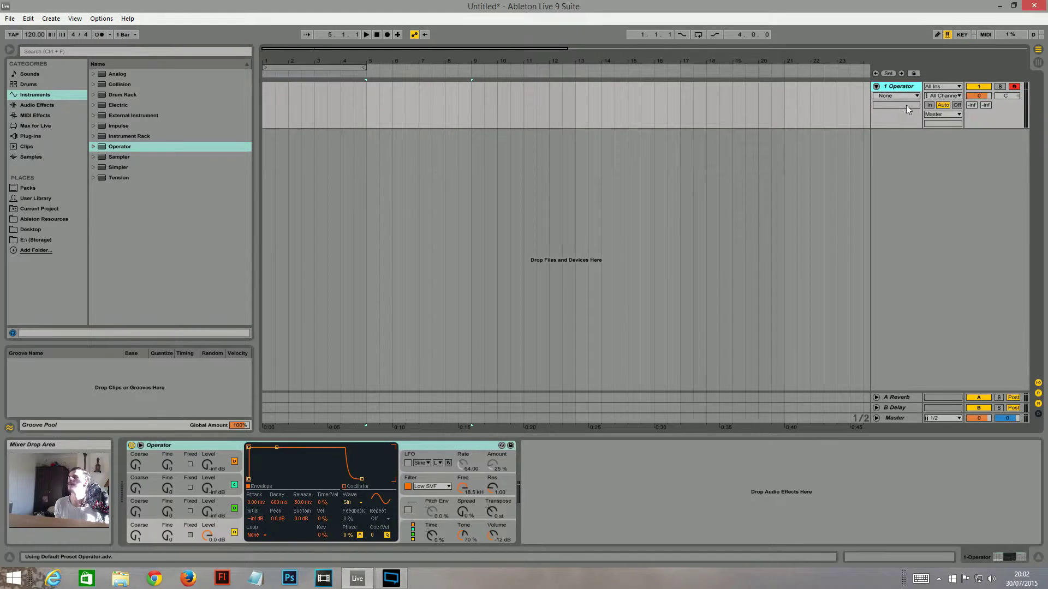
{"action": "left_click_drag", "start_coordinate": [272, 59], "coordinate": [272, 104]}
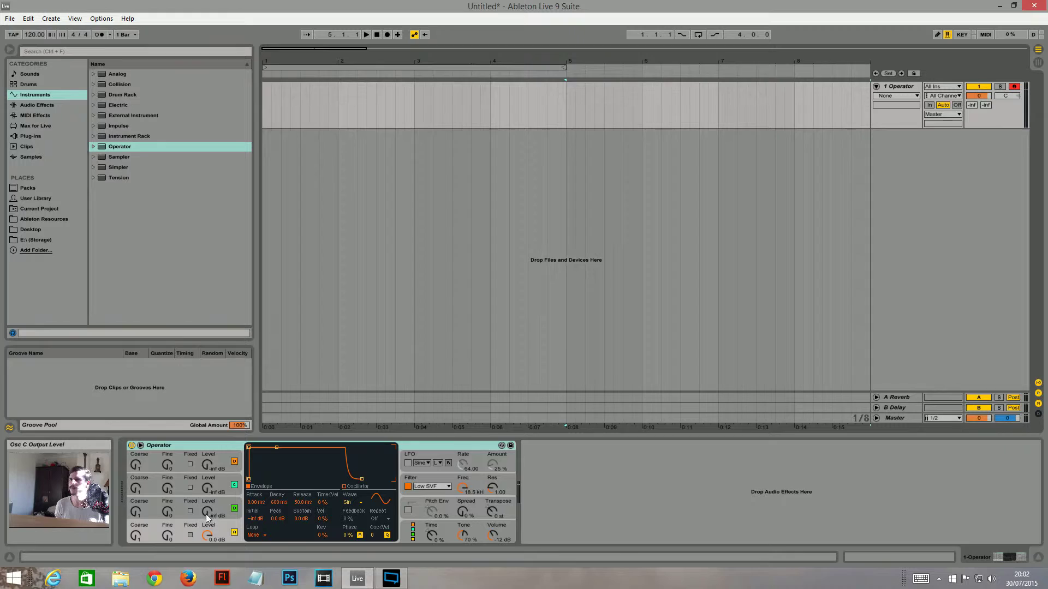
Step: Set Operator's oscillator B to a coarse frequency of 2 and a level of -23 dB
{"action": "left_click", "coordinate": [219, 506]}
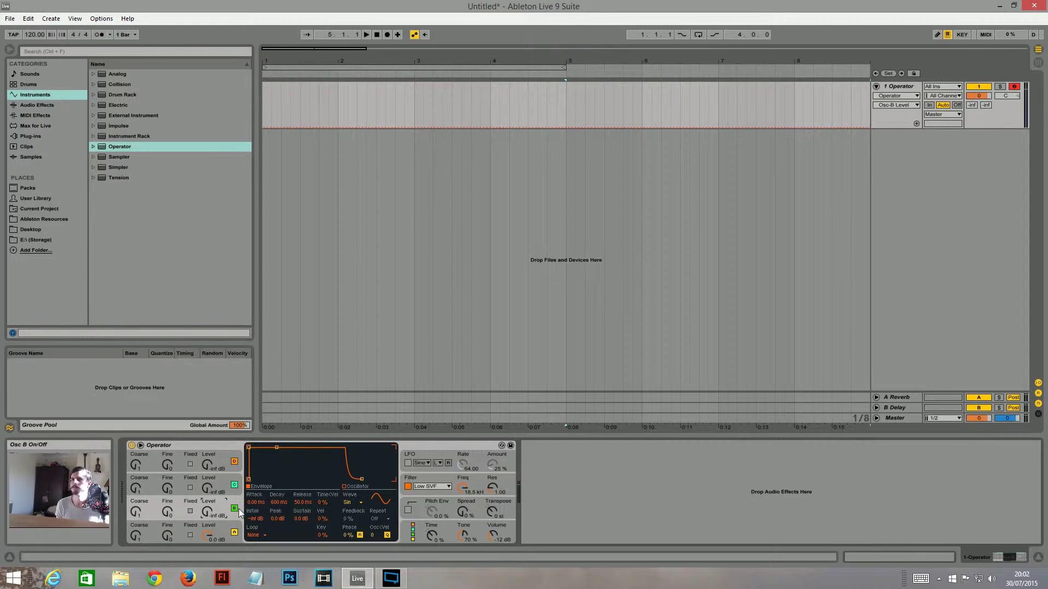
{"action": "left_click", "coordinate": [135, 512]}
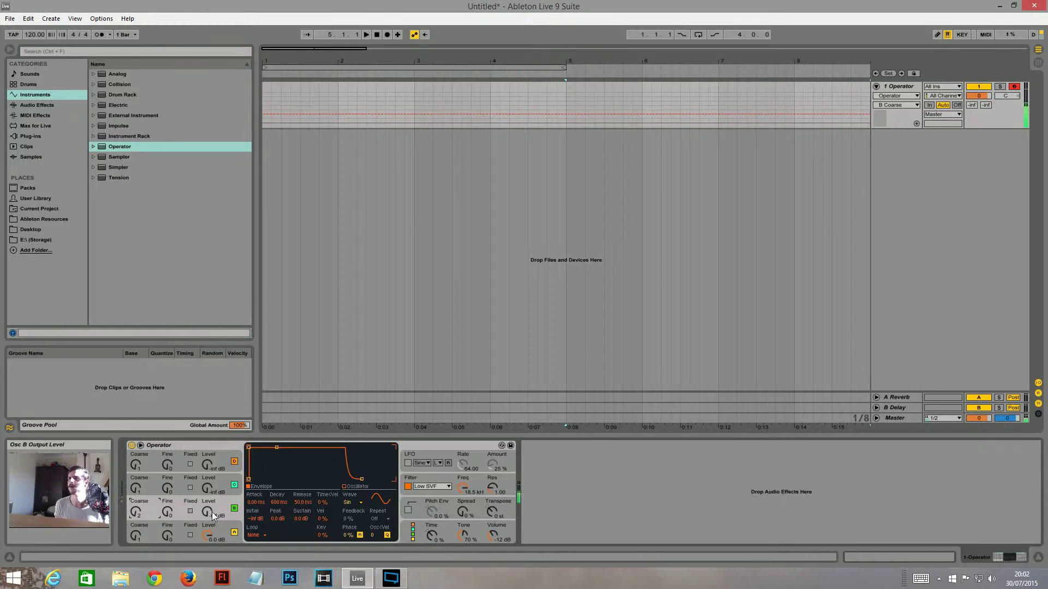
{"action": "mouse_move", "coordinate": [211, 512]}
{"action": "left_mouse_down"}
{"action": "mouse_move", "coordinate": [212, 497]}
{"action": "mouse_move", "coordinate": [209, 512]}
{"action": "left_mouse_up"}
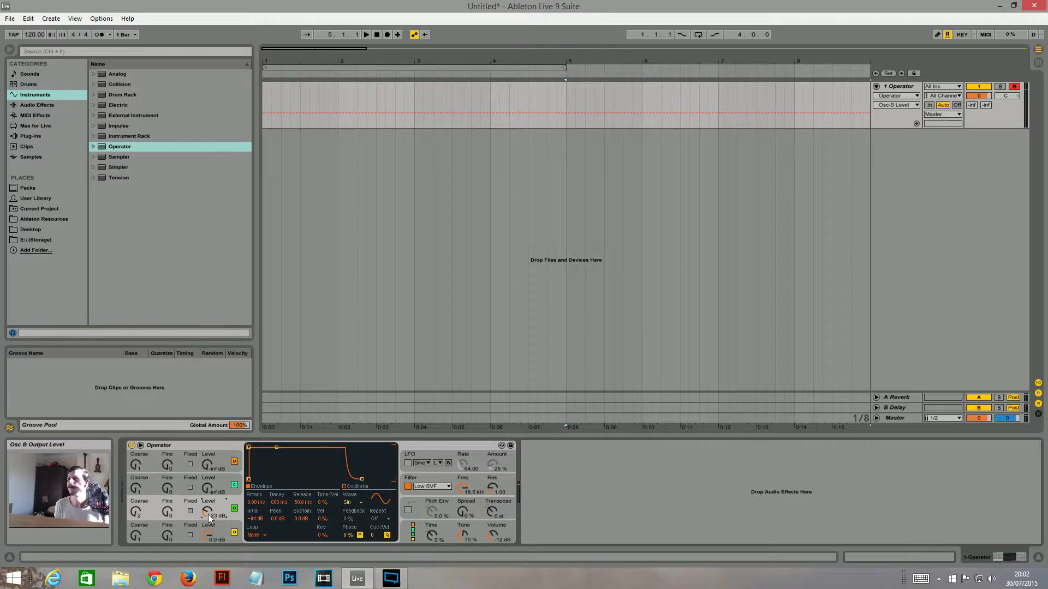
Step: Raise oscillator C's level to -17 dB and draw a custom waveform in its harmonics editor with Even editing selected
{"action": "left_click", "coordinate": [213, 485]}
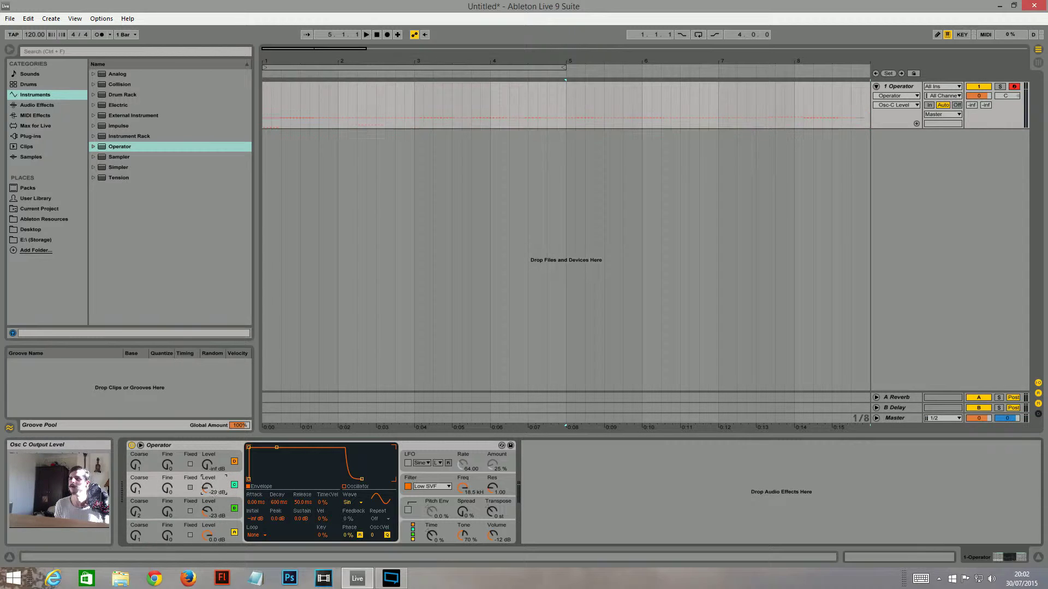
{"action": "left_click_drag", "start_coordinate": [208, 488], "coordinate": [207, 475]}
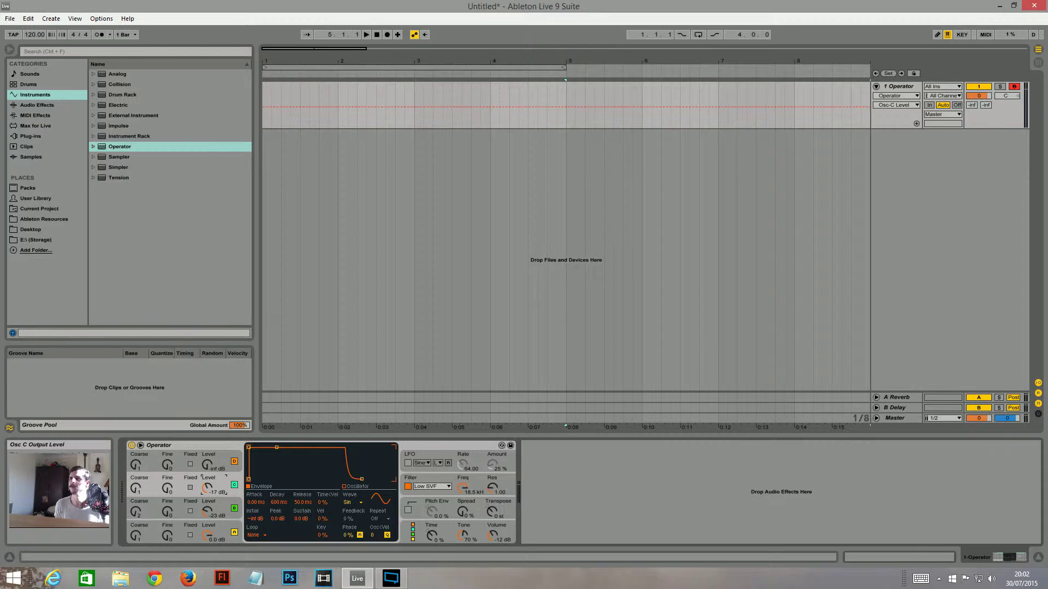
{"action": "left_click", "coordinate": [345, 486]}
{"action": "right_click", "coordinate": [281, 473]}
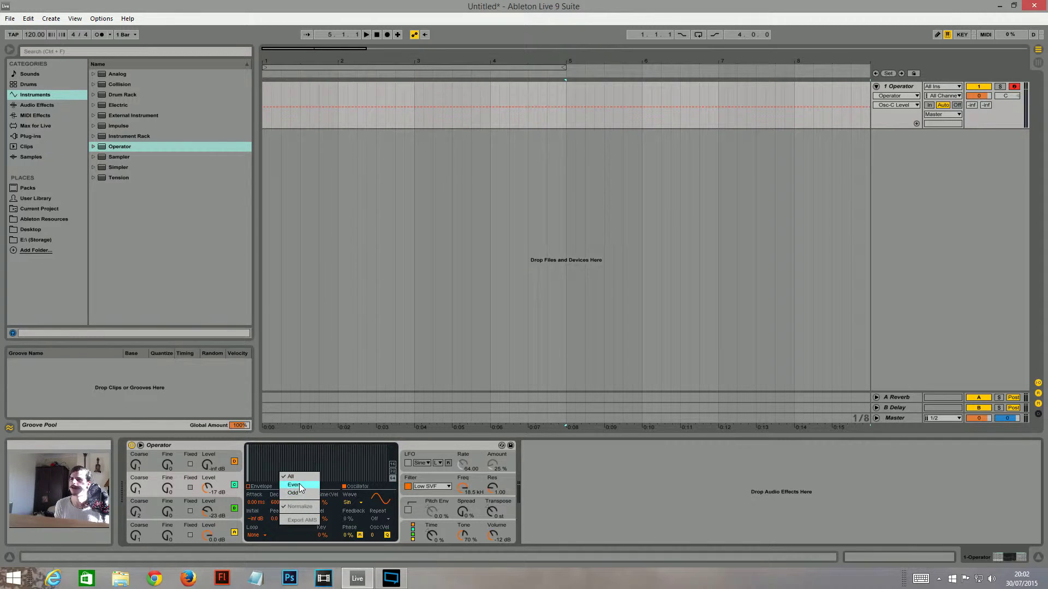
{"action": "left_click", "coordinate": [294, 485]}
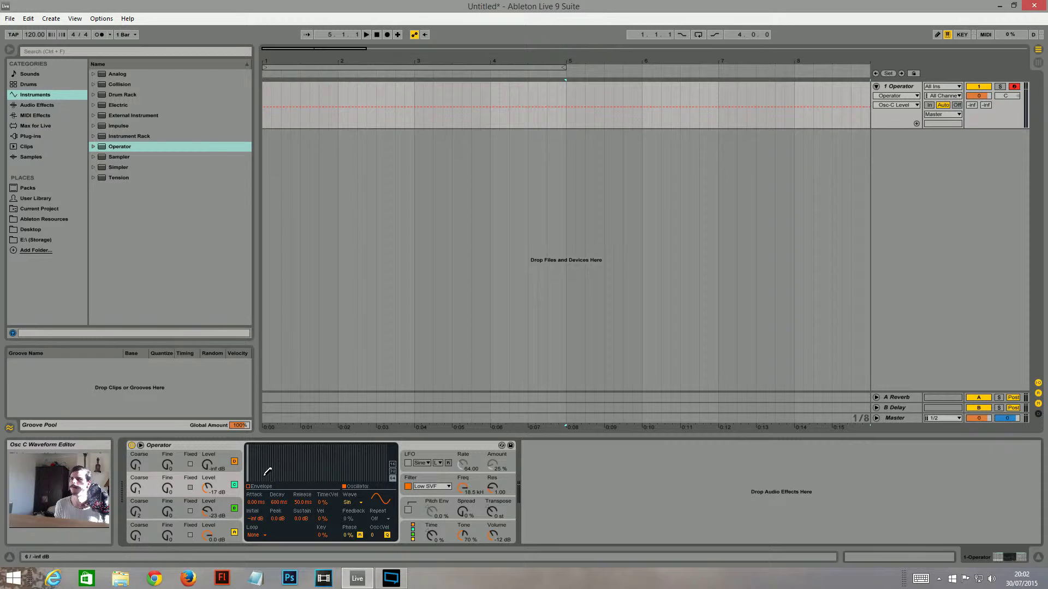
{"action": "mouse_move", "coordinate": [248, 463]}
{"action": "left_mouse_down"}
{"action": "mouse_move", "coordinate": [346, 475]}
{"action": "mouse_move", "coordinate": [276, 481]}
{"action": "mouse_move", "coordinate": [239, 460]}
{"action": "mouse_move", "coordinate": [249, 442]}
{"action": "mouse_move", "coordinate": [250, 456]}
{"action": "mouse_move", "coordinate": [286, 471]}
{"action": "mouse_move", "coordinate": [318, 466]}
{"action": "mouse_move", "coordinate": [349, 479]}
{"action": "mouse_move", "coordinate": [312, 475]}
{"action": "mouse_move", "coordinate": [332, 461]}
{"action": "mouse_move", "coordinate": [365, 467]}
{"action": "mouse_move", "coordinate": [260, 465]}
{"action": "mouse_move", "coordinate": [293, 456]}
{"action": "mouse_move", "coordinate": [367, 468]}
{"action": "left_mouse_up"}
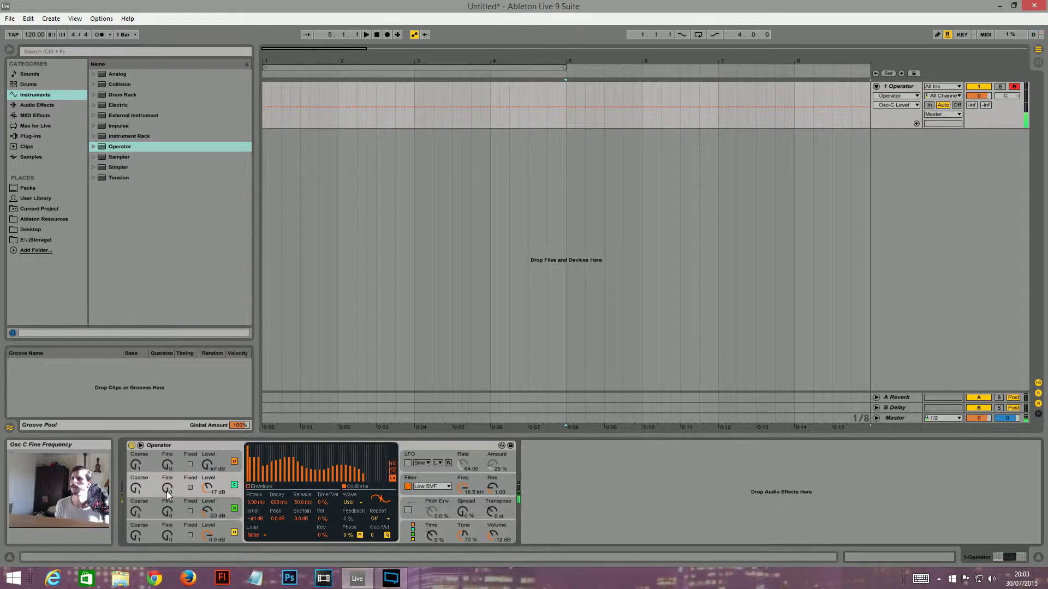
Step: Set oscillator C's coarse frequency to 2 and its fine frequency to 18
{"action": "left_click_drag", "start_coordinate": [167, 494], "coordinate": [127, 493]}
{"action": "left_click", "coordinate": [137, 490]}
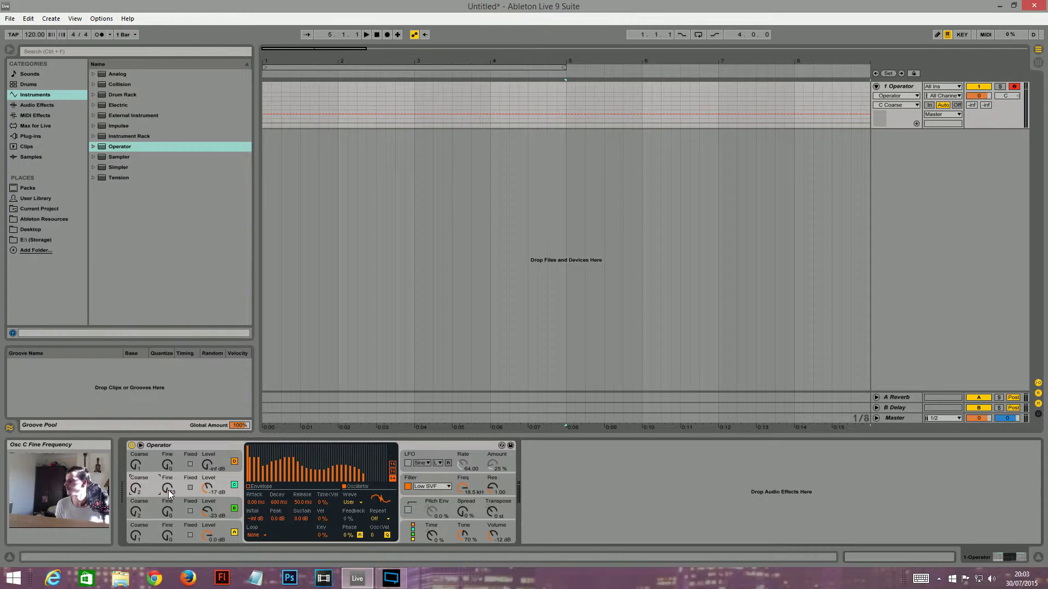
{"action": "left_click_drag", "start_coordinate": [170, 495], "coordinate": [170, 512]}
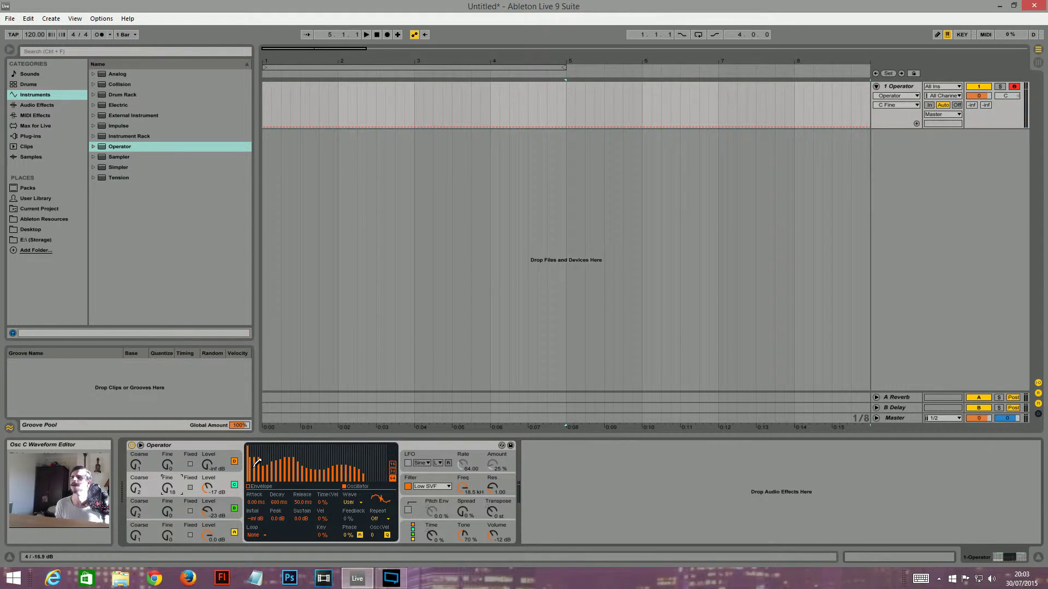
Step: Redraw oscillator C's harmonics as a denser series and set oscillator B's level to -21 dB
{"action": "mouse_move", "coordinate": [259, 459]}
{"action": "left_mouse_down"}
{"action": "mouse_move", "coordinate": [377, 474]}
{"action": "mouse_move", "coordinate": [278, 460]}
{"action": "left_mouse_up"}
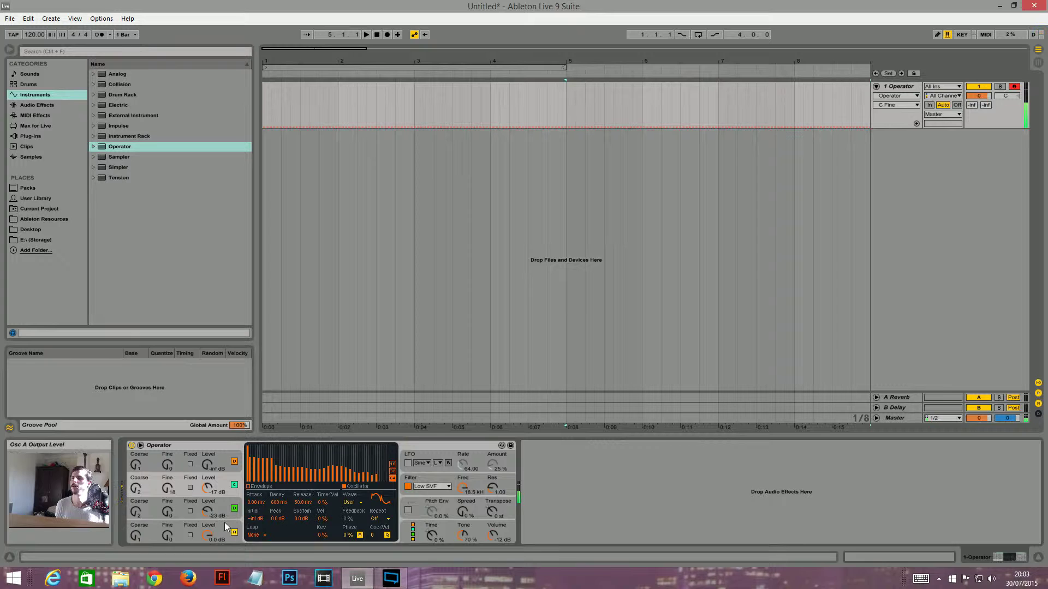
{"action": "left_click_drag", "start_coordinate": [207, 512], "coordinate": [207, 505]}
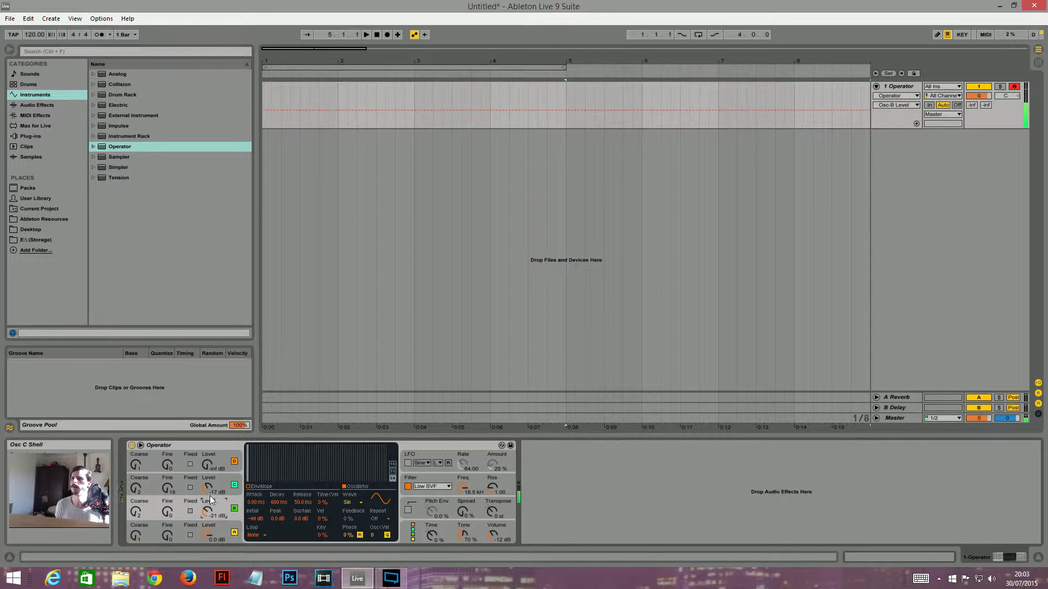
{"action": "left_click_drag", "start_coordinate": [208, 490], "coordinate": [208, 493]}
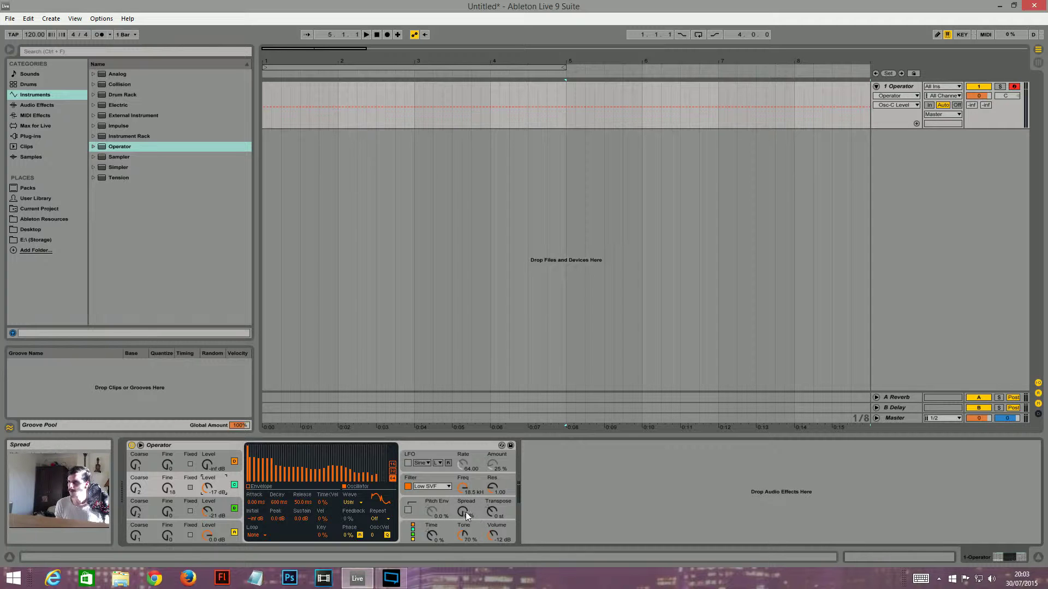
Step: Set Operator's Spread to 37% and turn on Glide with a time of 240 ms
{"action": "left_click_drag", "start_coordinate": [464, 512], "coordinate": [461, 516]}
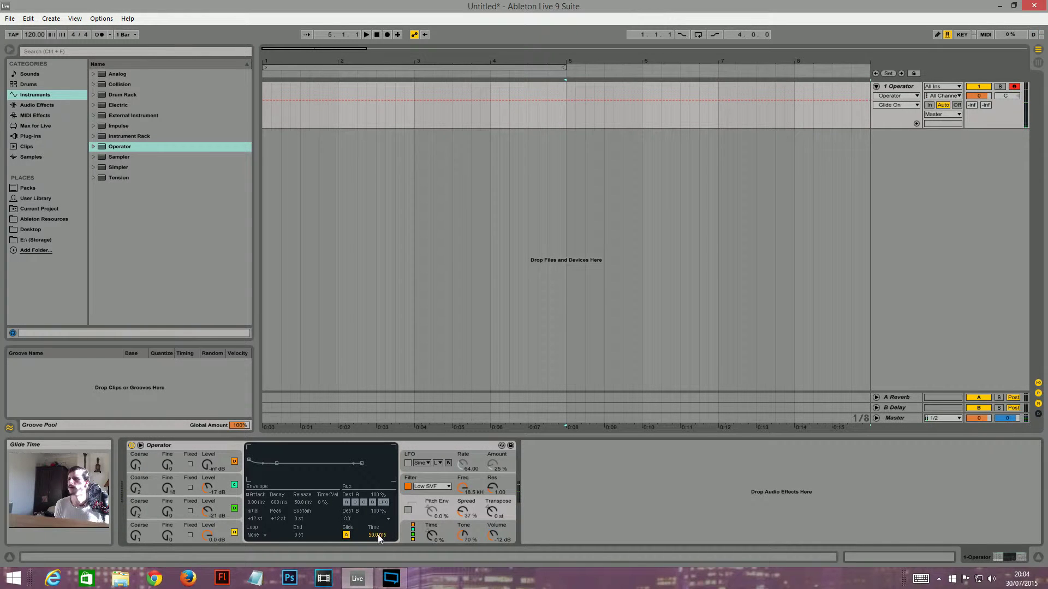
{"action": "left_click", "coordinate": [346, 535]}
{"action": "left_click", "coordinate": [384, 536]}
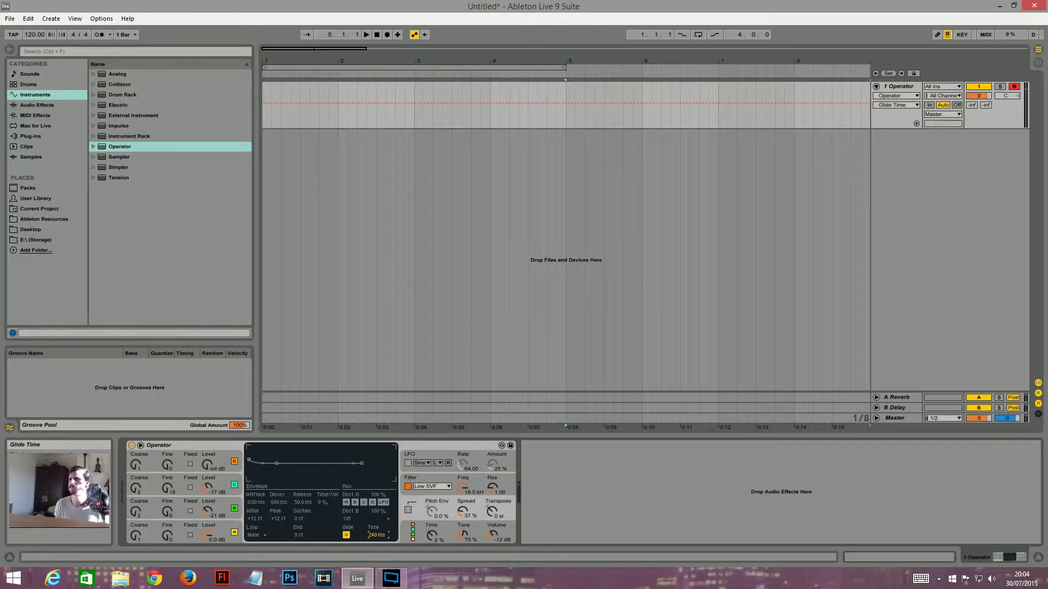
Step: Change the number of voices in Operator's global settings
{"action": "left_click", "coordinate": [407, 532]}
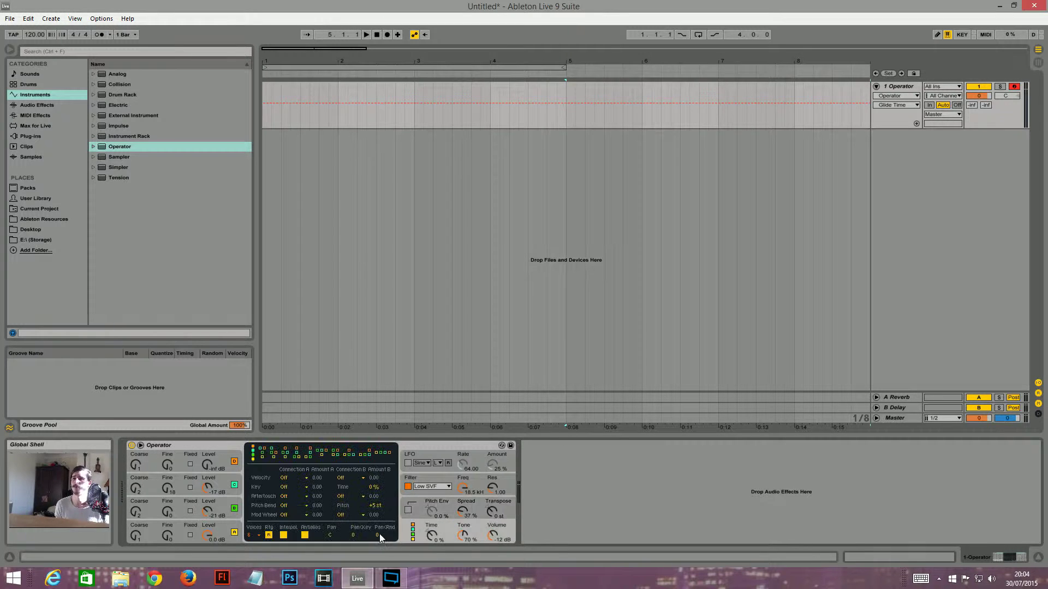
{"action": "left_click", "coordinate": [251, 535]}
{"action": "left_click", "coordinate": [257, 497]}
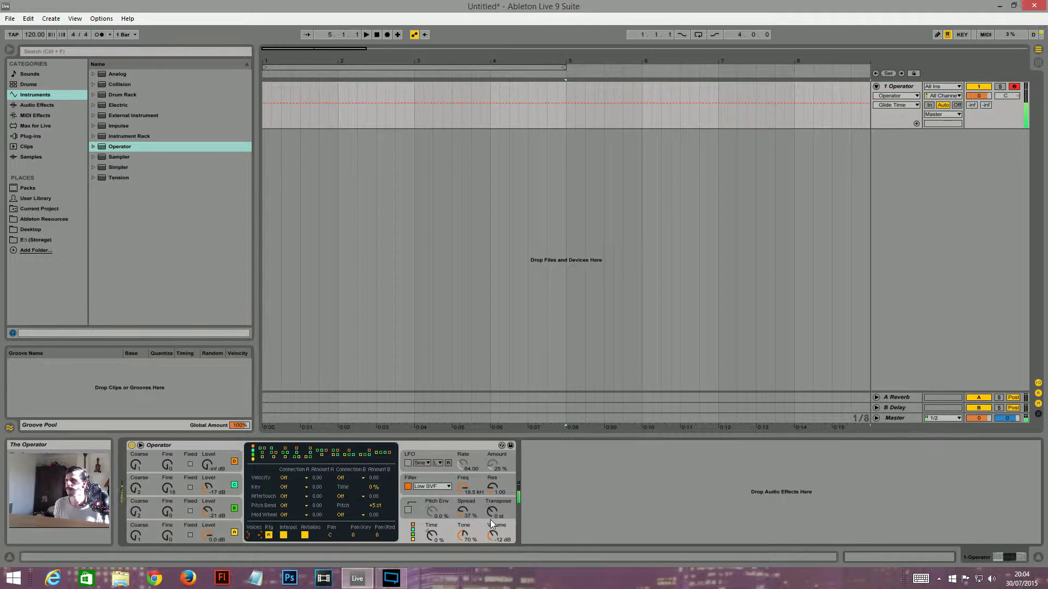
Step: Enable the pitch envelope with an amount of 100% and set its decay to 410 ms
{"action": "left_click", "coordinate": [408, 510]}
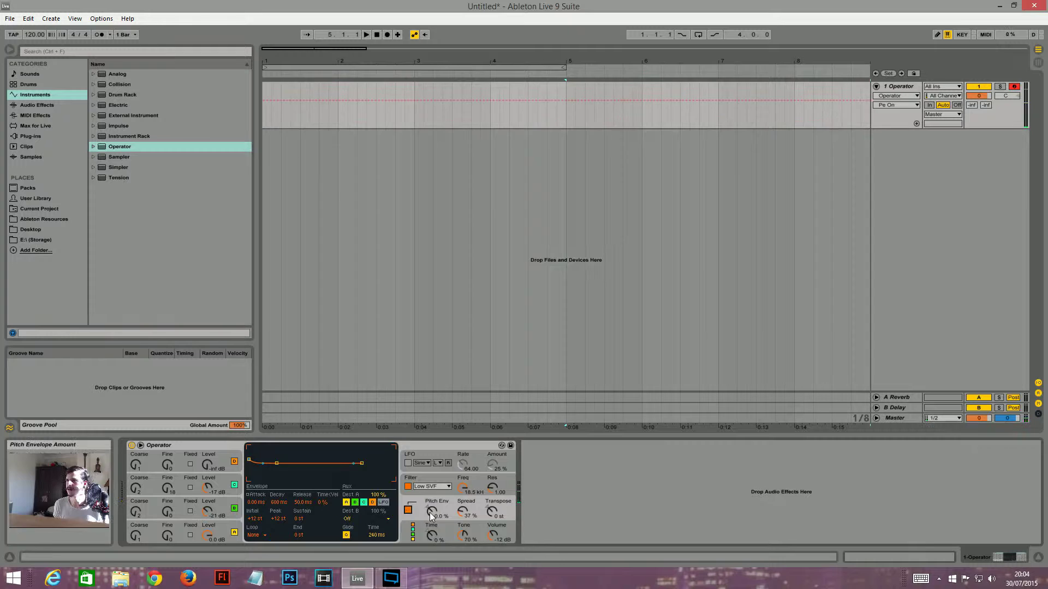
{"action": "left_click_drag", "start_coordinate": [429, 510], "coordinate": [429, 458]}
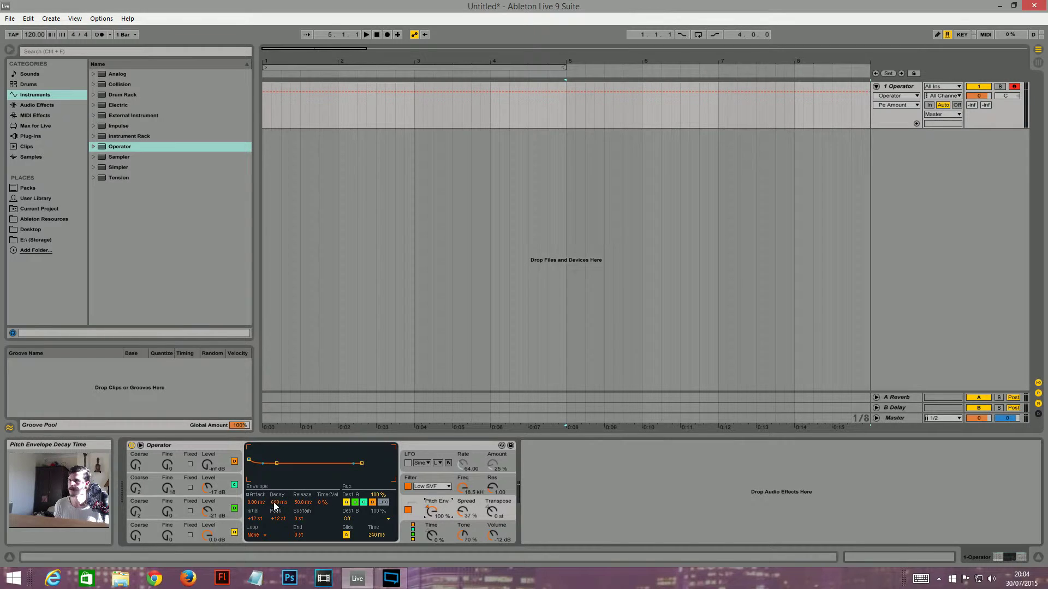
{"action": "left_click_drag", "start_coordinate": [275, 502], "coordinate": [275, 480]}
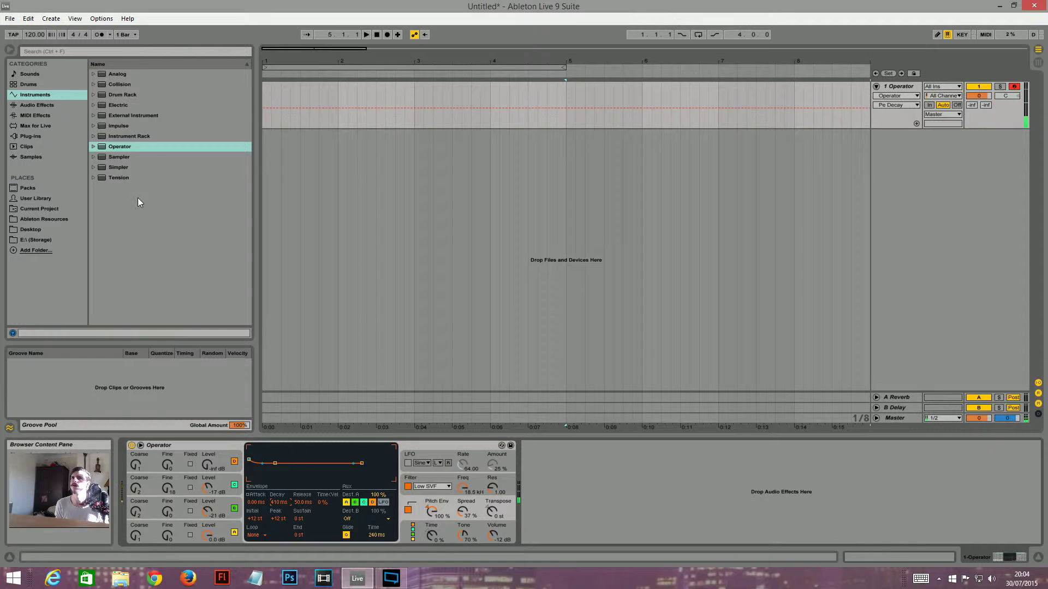
Step: Look through the available audio effects for one to process the Operator sound
{"action": "left_click", "coordinate": [48, 105]}
{"action": "scroll", "coordinate": [164, 141], "scroll_direction": "up", "scroll_amount": 1}
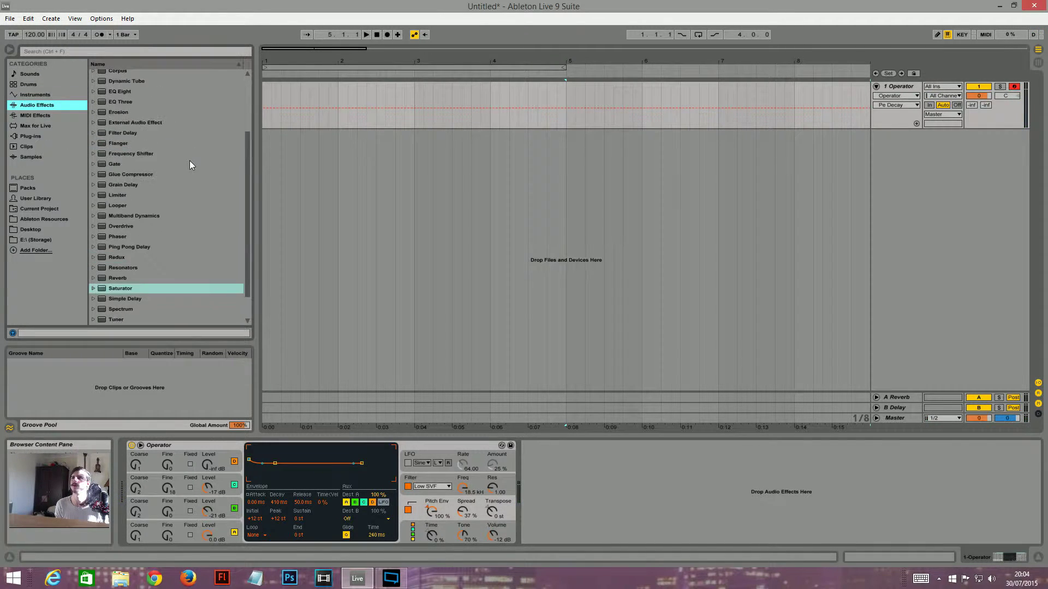
{"action": "scroll", "coordinate": [187, 158], "scroll_direction": "down", "scroll_amount": 1}
{"action": "scroll", "coordinate": [174, 147], "scroll_direction": "up", "scroll_amount": 4}
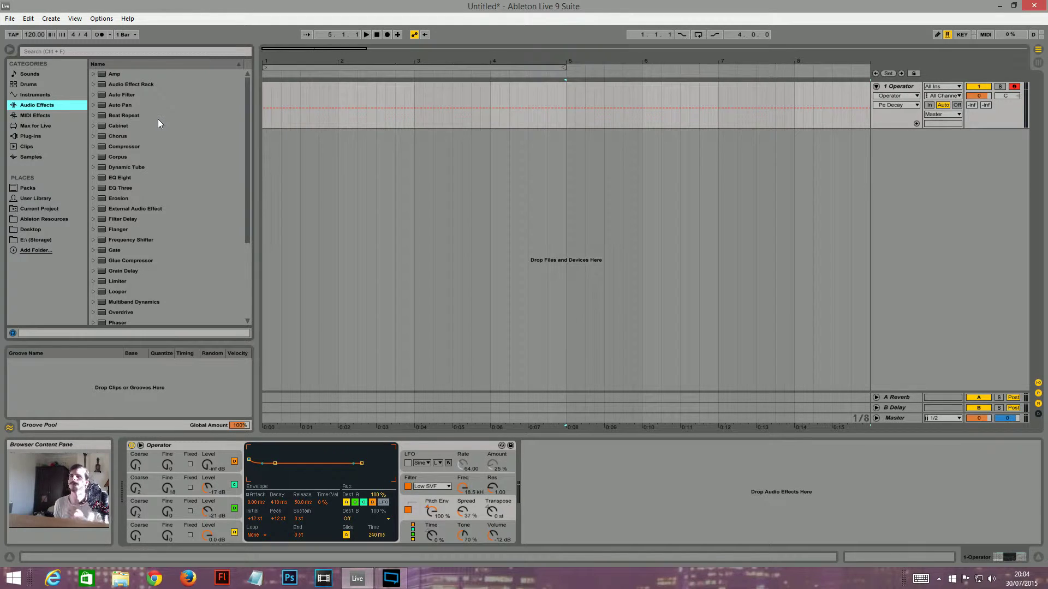
{"action": "scroll", "coordinate": [165, 127], "scroll_direction": "down", "scroll_amount": 4}
{"action": "scroll", "coordinate": [127, 201], "scroll_direction": "up", "scroll_amount": 3}
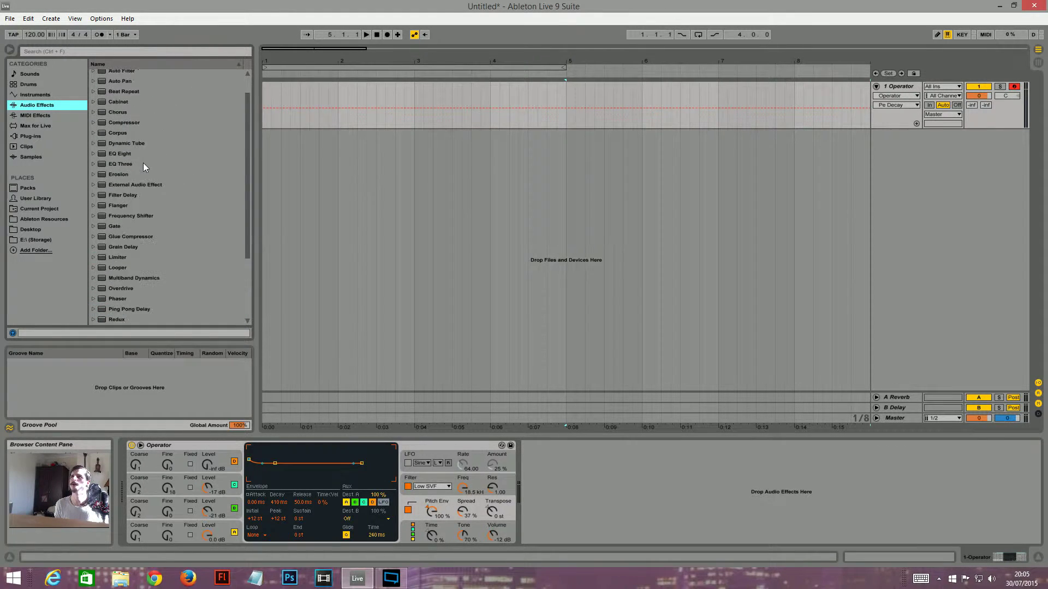
{"action": "scroll", "coordinate": [143, 159], "scroll_direction": "down", "scroll_amount": 3}
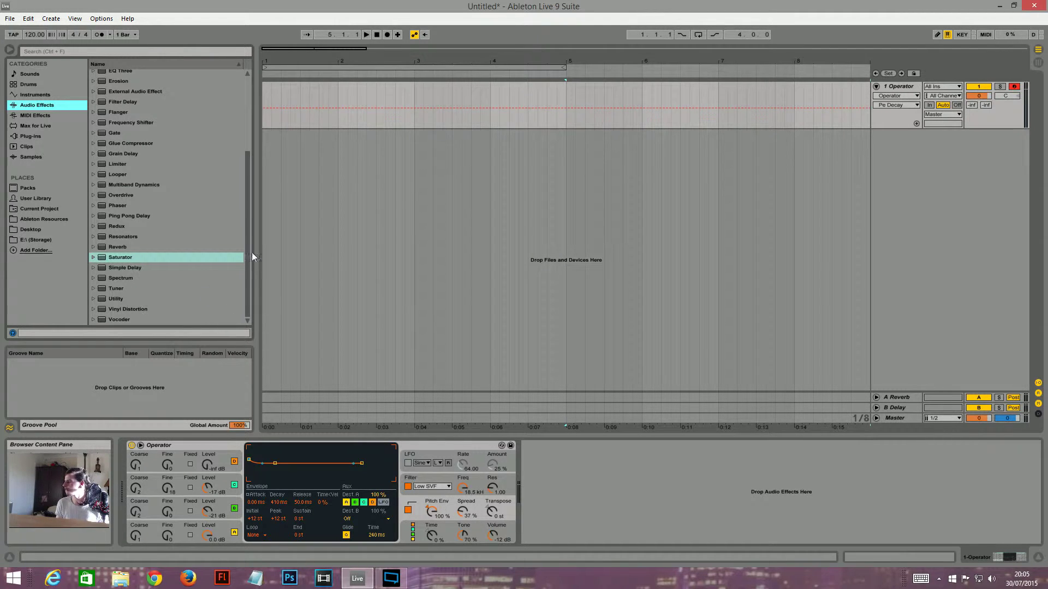
{"action": "scroll", "coordinate": [206, 182], "scroll_direction": "up", "scroll_amount": 3}
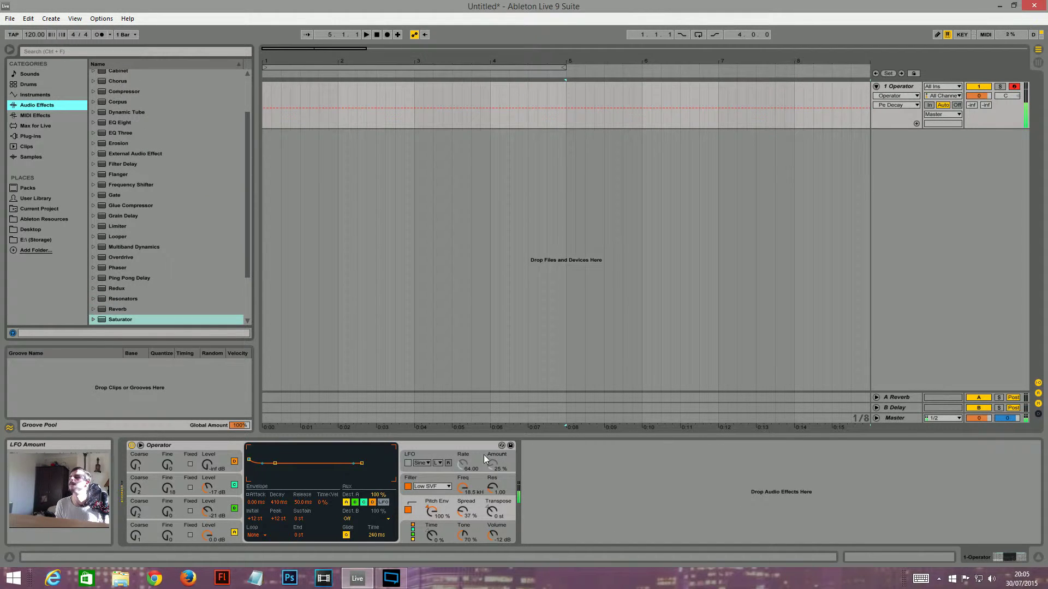
{"action": "scroll", "coordinate": [135, 95], "scroll_direction": "up", "scroll_amount": 3}
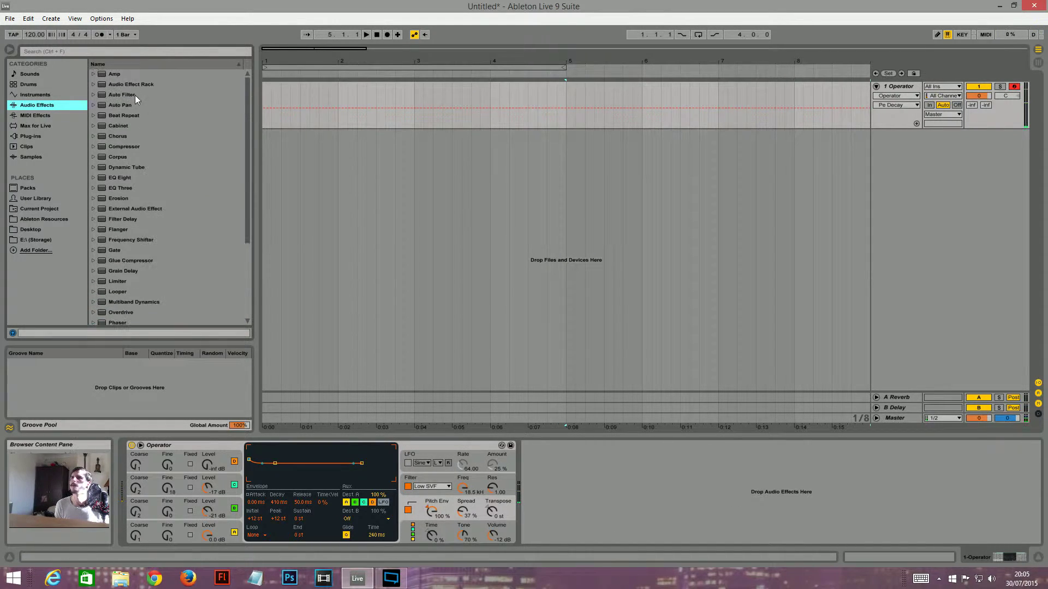
Step: Add the Amp effect after Operator and set its dry/wet to 19%
{"action": "left_click", "coordinate": [118, 74]}
{"action": "double_click", "coordinate": [118, 74]}
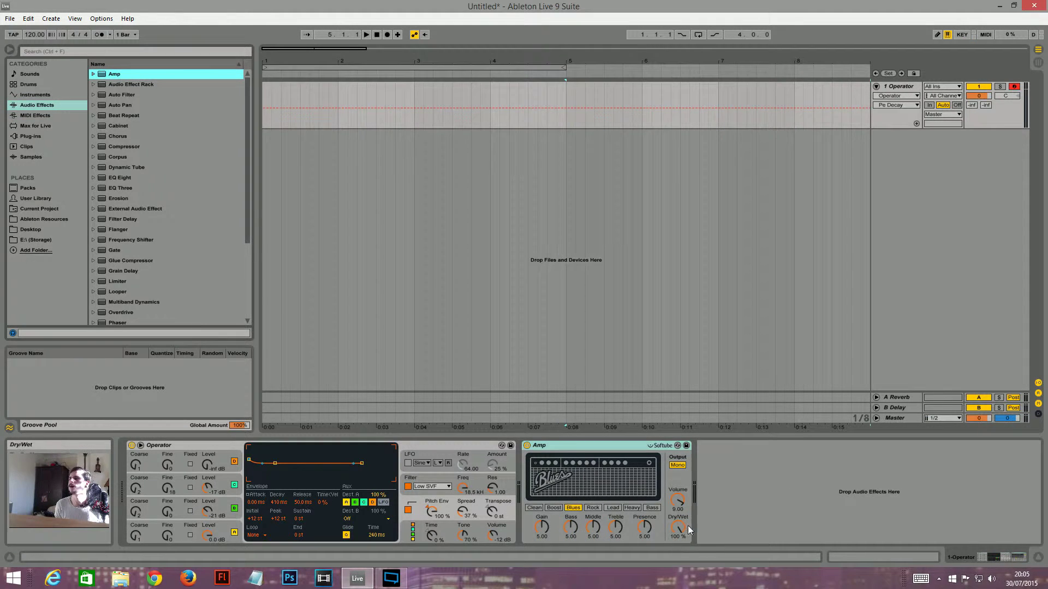
{"action": "left_click_drag", "start_coordinate": [678, 527], "coordinate": [678, 552]}
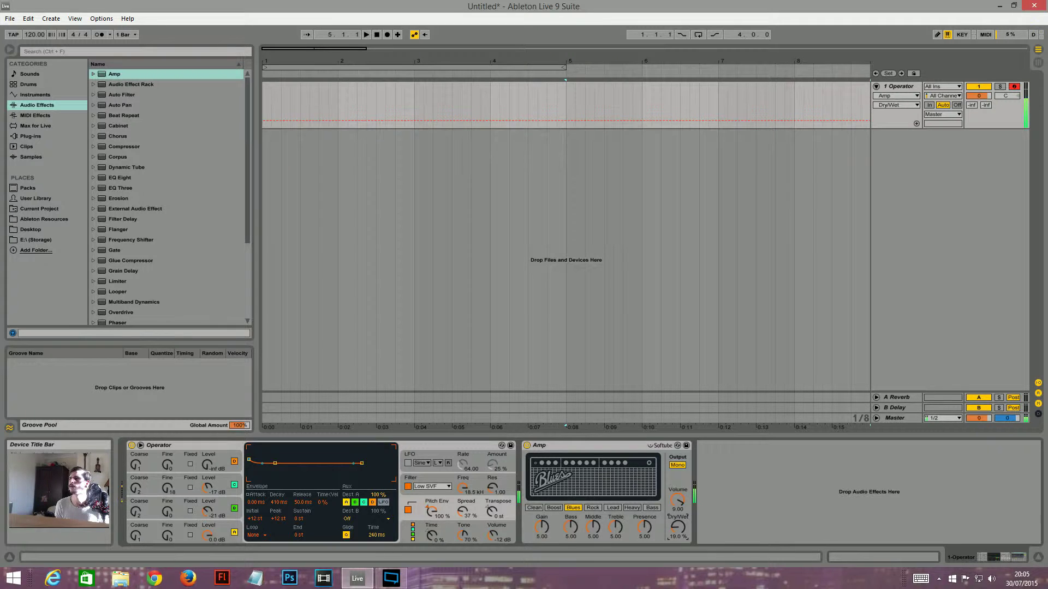
Step: Try the Lead and Rock amp types and settle on Heavy
{"action": "left_click", "coordinate": [614, 508]}
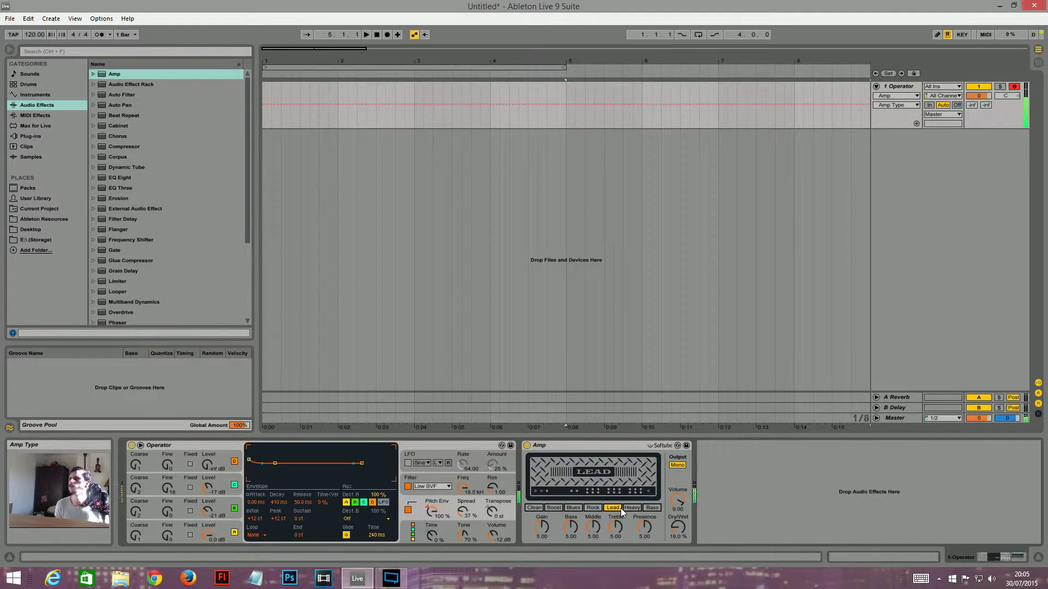
{"action": "left_click", "coordinate": [593, 508]}
{"action": "left_click", "coordinate": [632, 508]}
{"action": "left_click", "coordinate": [618, 509]}
{"action": "left_click", "coordinate": [635, 506]}
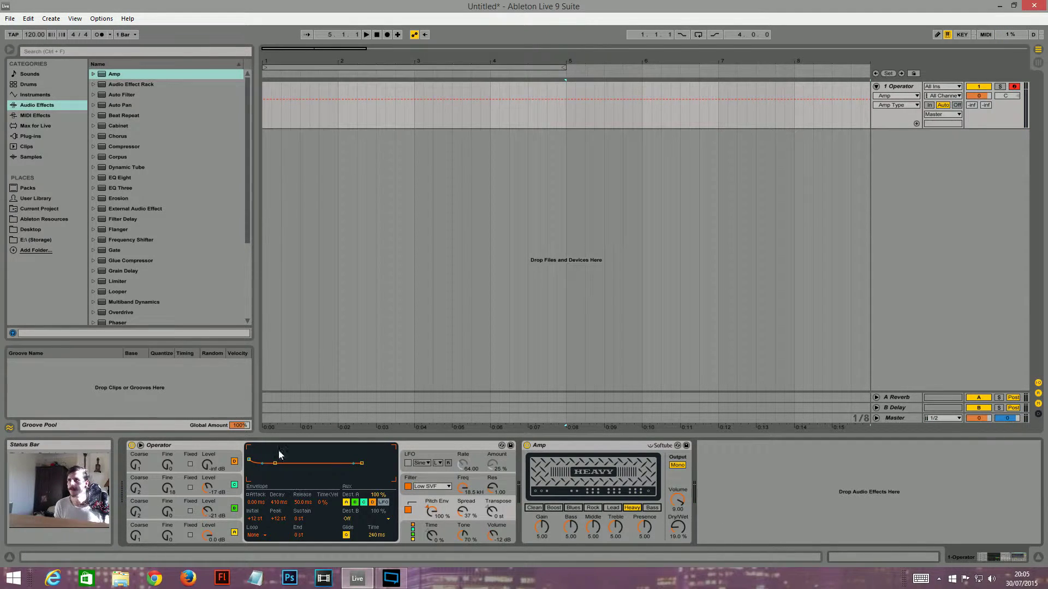
Step: Add the Max for Live device Convolution Reverb Pro after the Amp
{"action": "left_click_drag", "start_coordinate": [248, 221], "coordinate": [236, 198]}
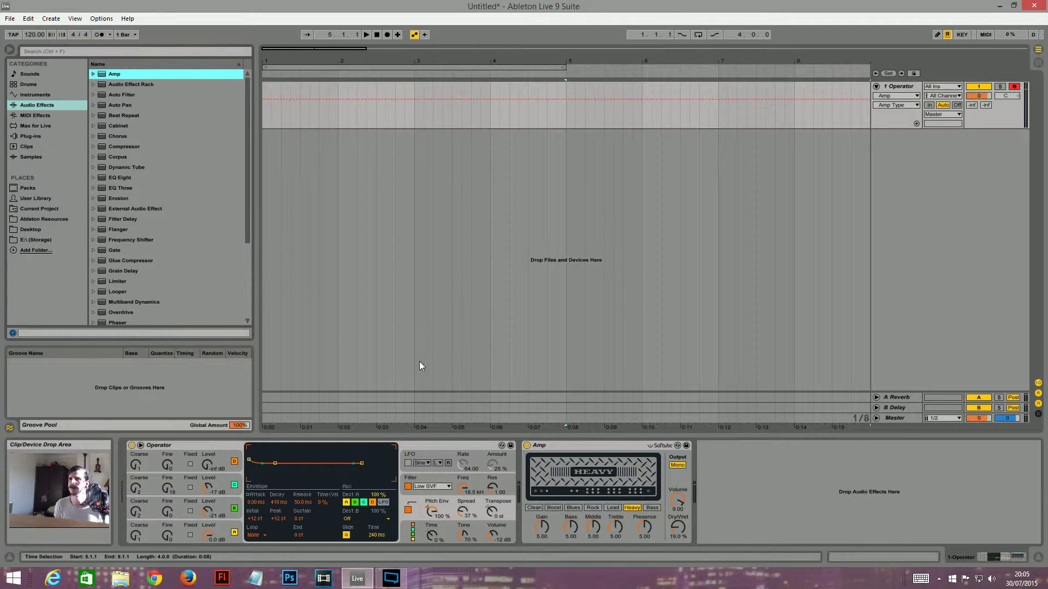
{"action": "scroll", "coordinate": [154, 237], "scroll_direction": "down", "scroll_amount": 1}
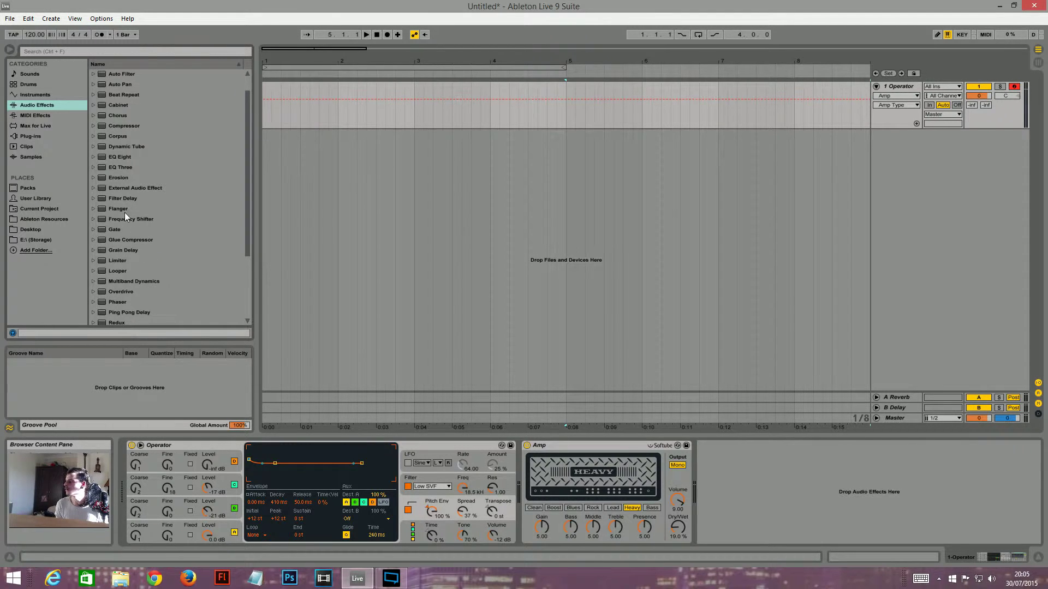
{"action": "scroll", "coordinate": [151, 191], "scroll_direction": "up", "scroll_amount": 1}
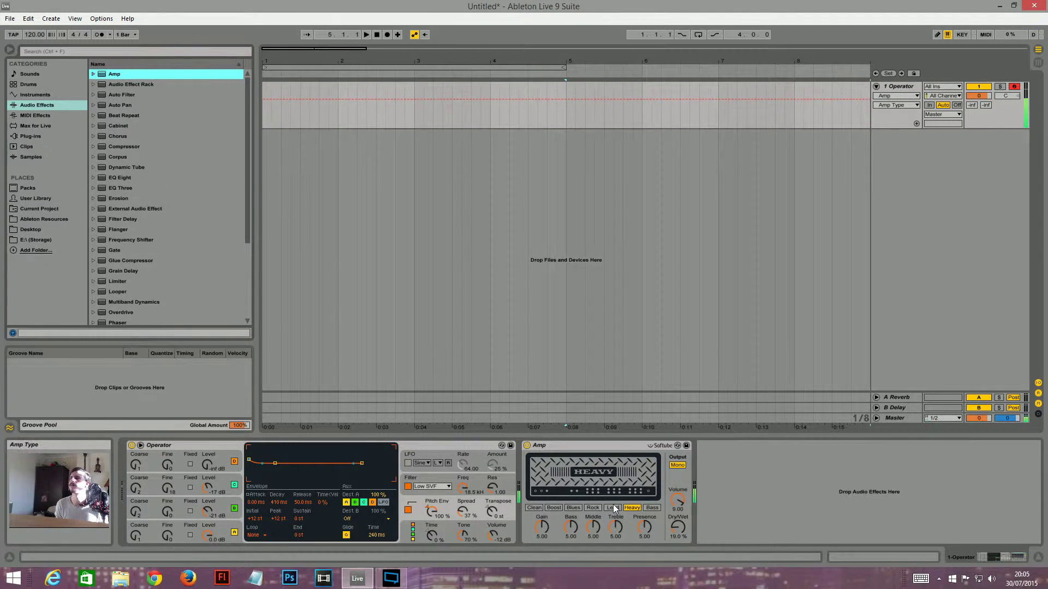
{"action": "left_click", "coordinate": [37, 126]}
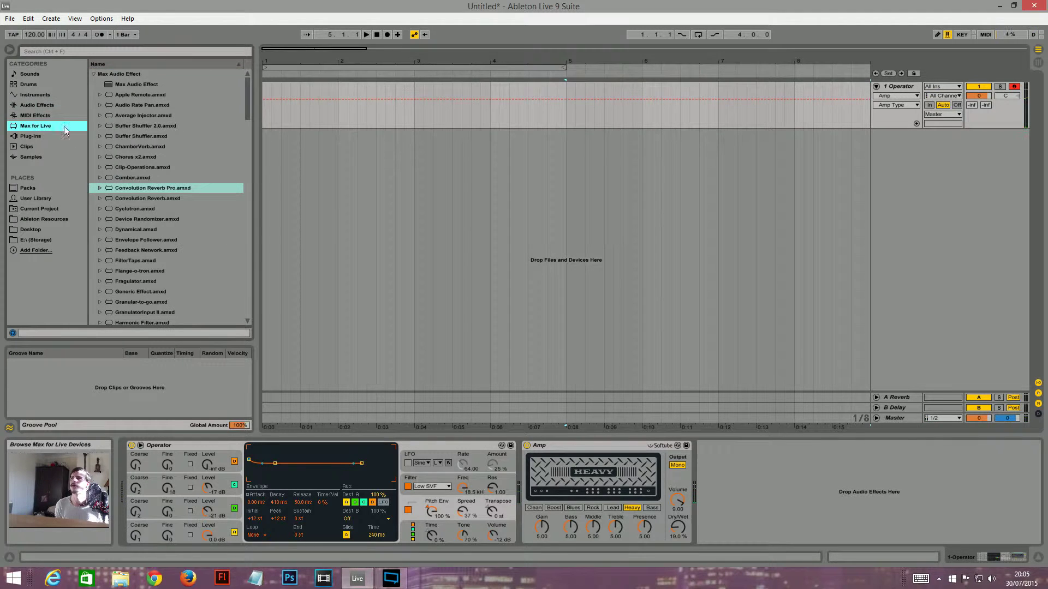
{"action": "scroll", "coordinate": [139, 182], "scroll_direction": "up", "scroll_amount": 2}
{"action": "left_click", "coordinate": [169, 187]}
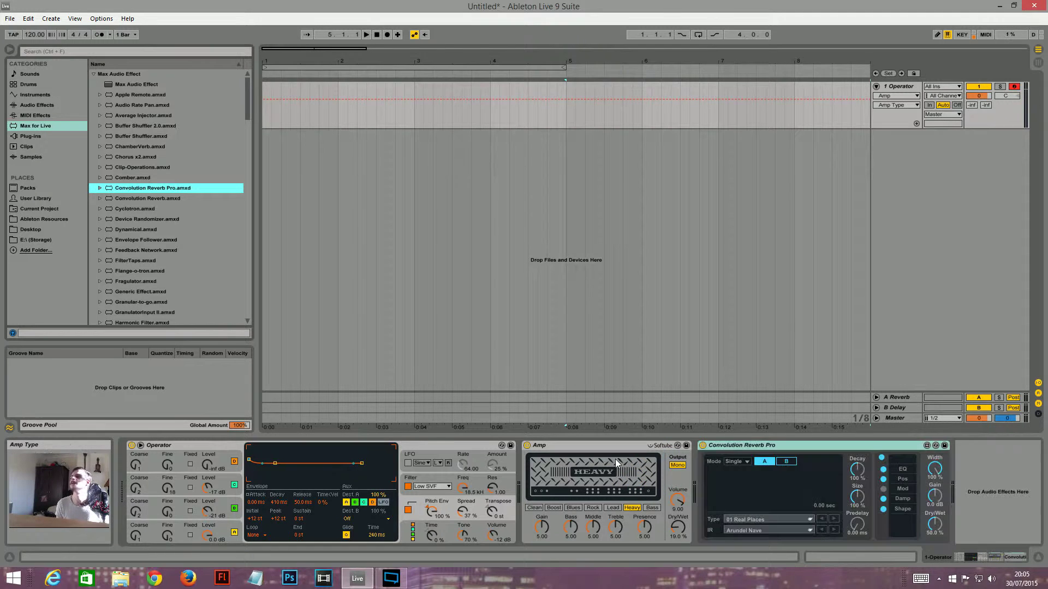
Step: Set the convolution reverb's type to 11 Experimental and its impulse response to ABLCR Bass Bin LR
{"action": "left_click", "coordinate": [770, 529]}
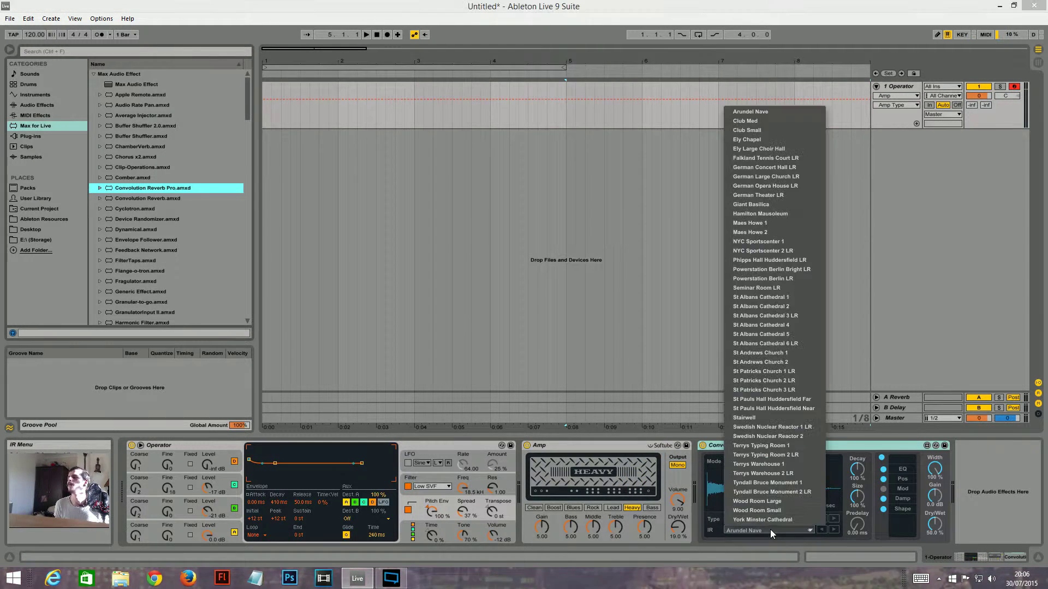
{"action": "left_click", "coordinate": [743, 519]}
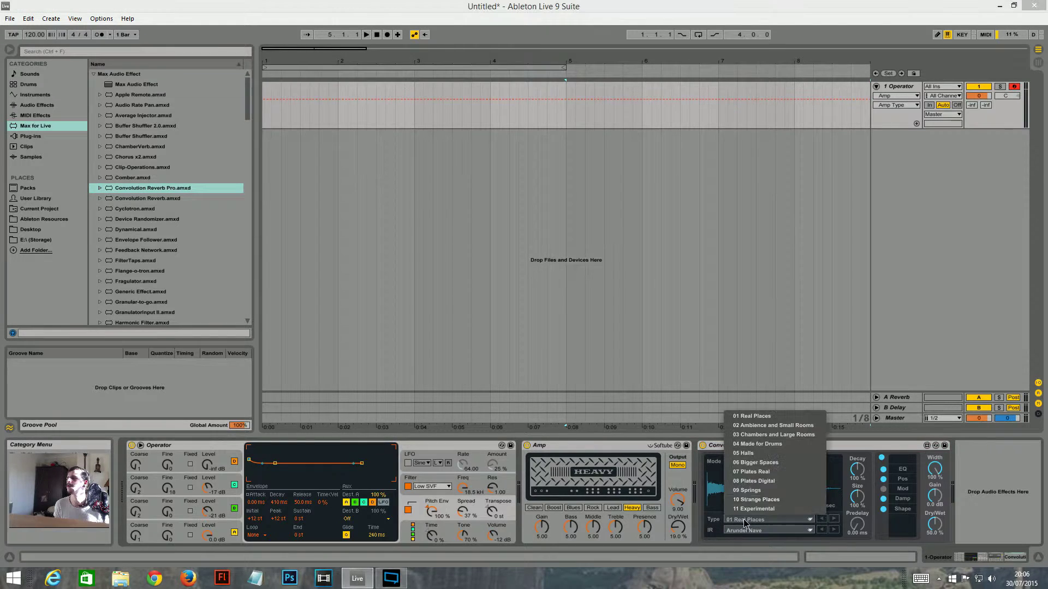
{"action": "left_click", "coordinate": [756, 510]}
{"action": "left_click", "coordinate": [749, 530]}
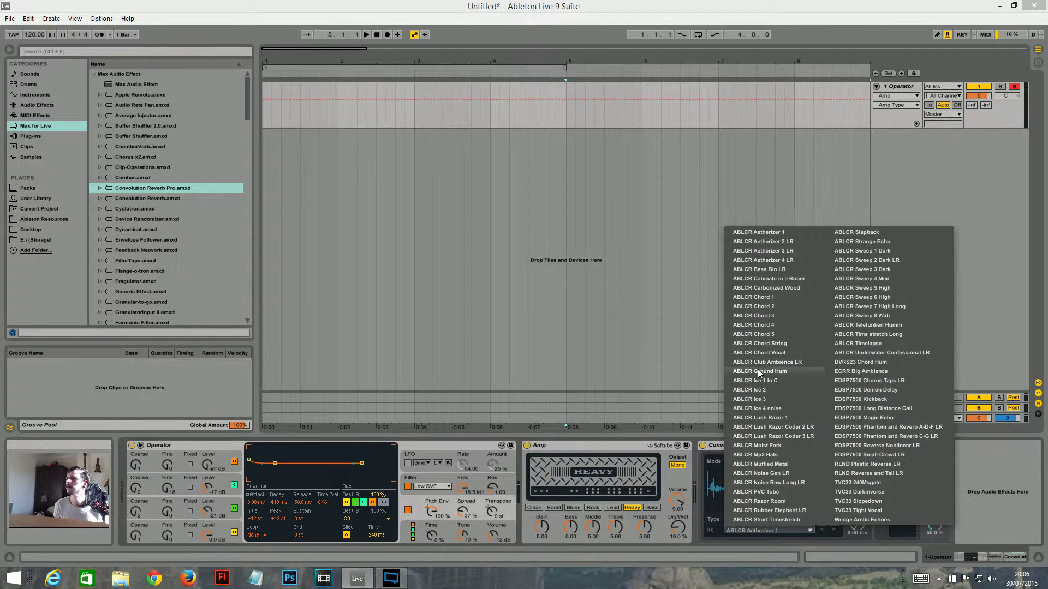
{"action": "left_click", "coordinate": [785, 268]}
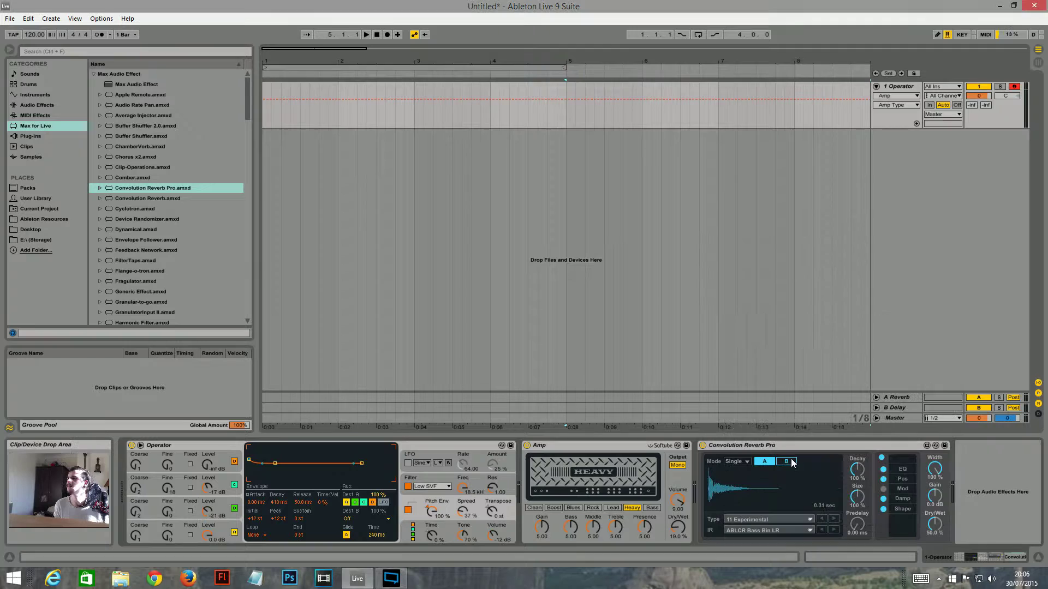
Step: Set the reverb's decay to about 158% and dry/wet to about 41%, bypassing it briefly to compare the sound
{"action": "left_click", "coordinate": [934, 525]}
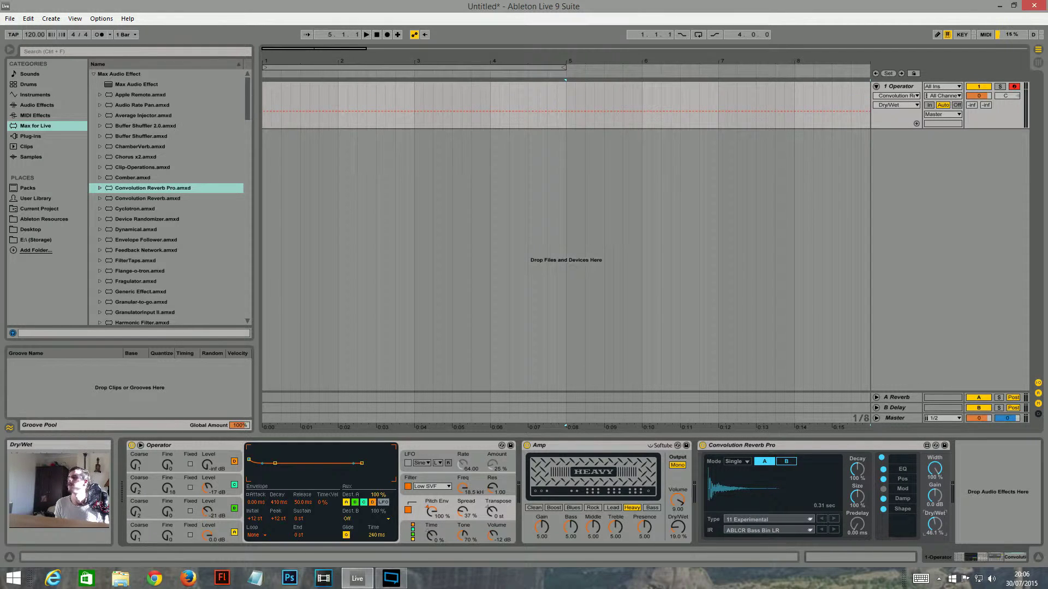
{"action": "left_click_drag", "start_coordinate": [934, 526], "coordinate": [935, 528]}
{"action": "left_click_drag", "start_coordinate": [858, 470], "coordinate": [858, 447]}
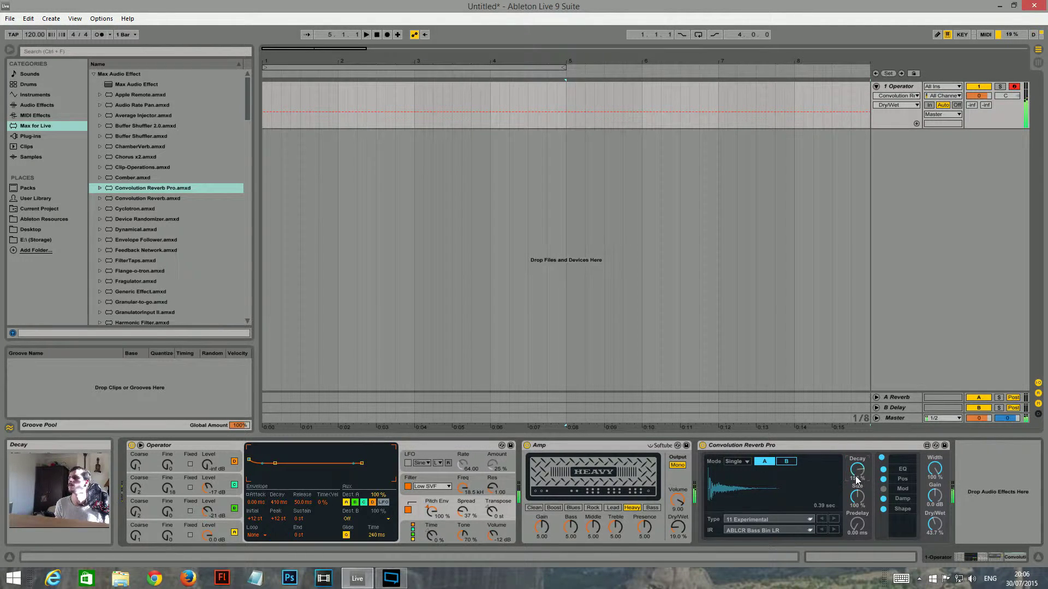
{"action": "left_click", "coordinate": [703, 445]}
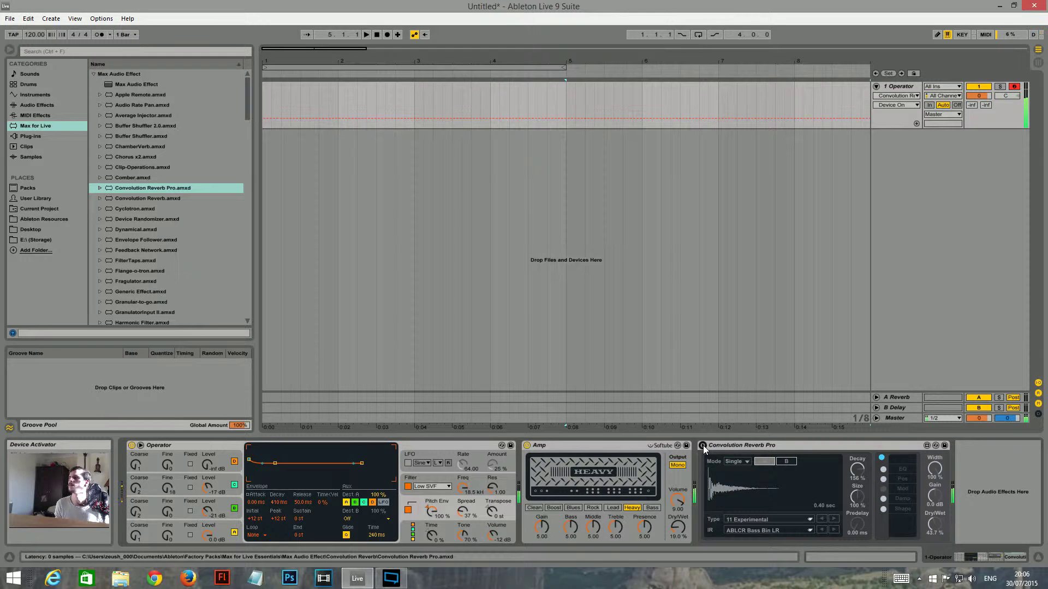
{"action": "left_click", "coordinate": [703, 446]}
{"action": "left_click_drag", "start_coordinate": [937, 523], "coordinate": [937, 530]}
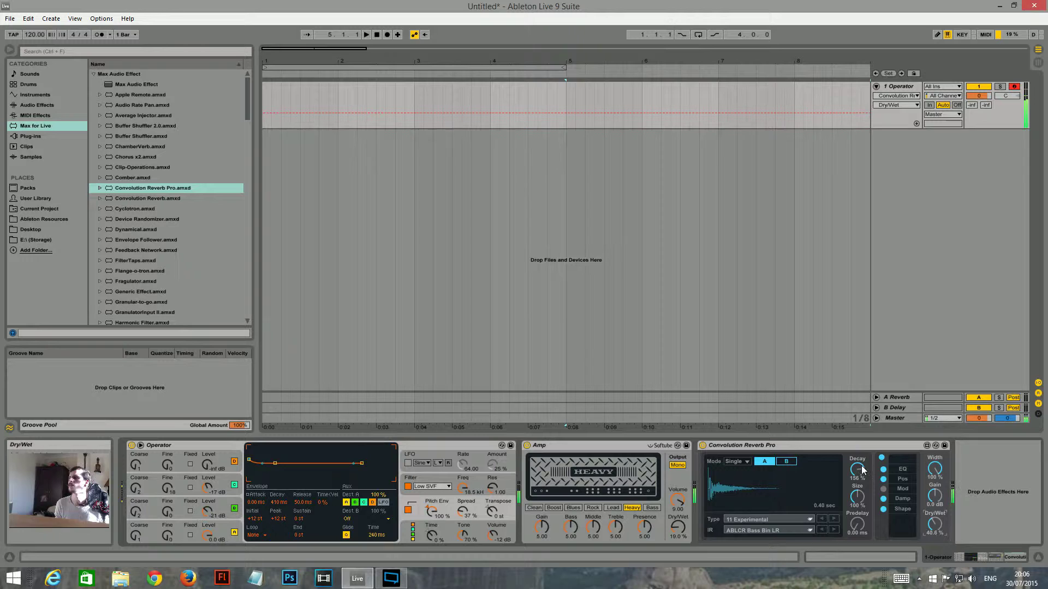
{"action": "left_click_drag", "start_coordinate": [862, 470], "coordinate": [856, 468]}
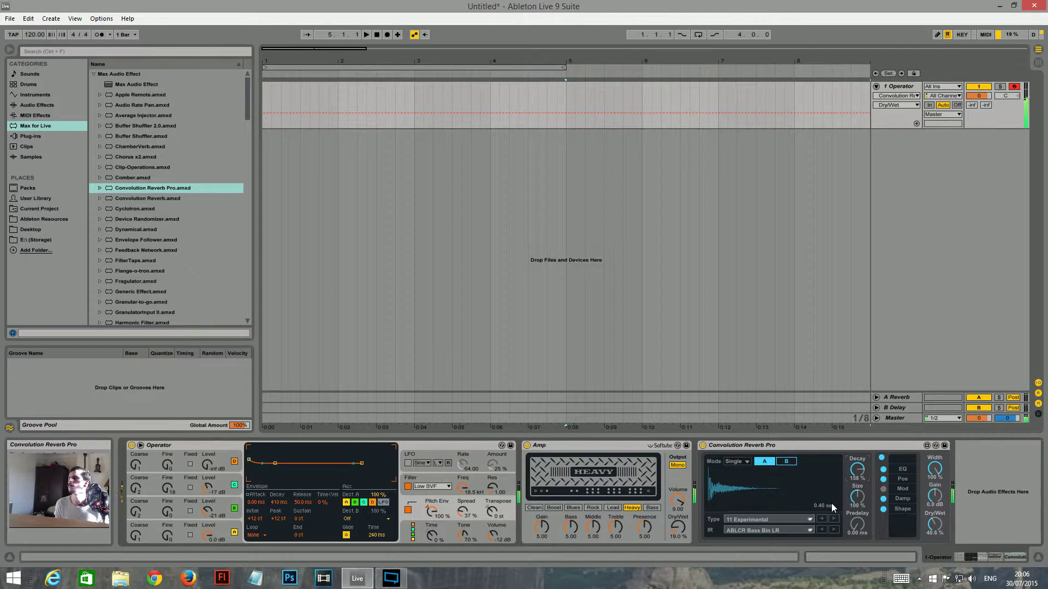
Step: Collapse the Amp and Convolution Reverb Pro devices and add Saturator at the end of the chain
{"action": "double_click", "coordinate": [611, 445]}
{"action": "double_click", "coordinate": [617, 446]}
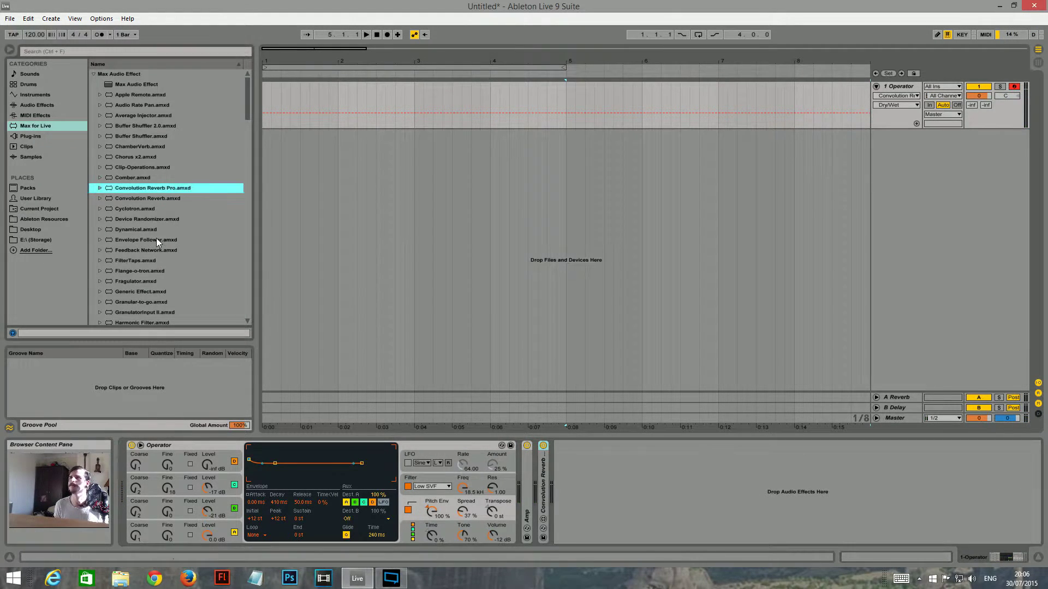
{"action": "scroll", "coordinate": [143, 176], "scroll_direction": "down", "scroll_amount": 3}
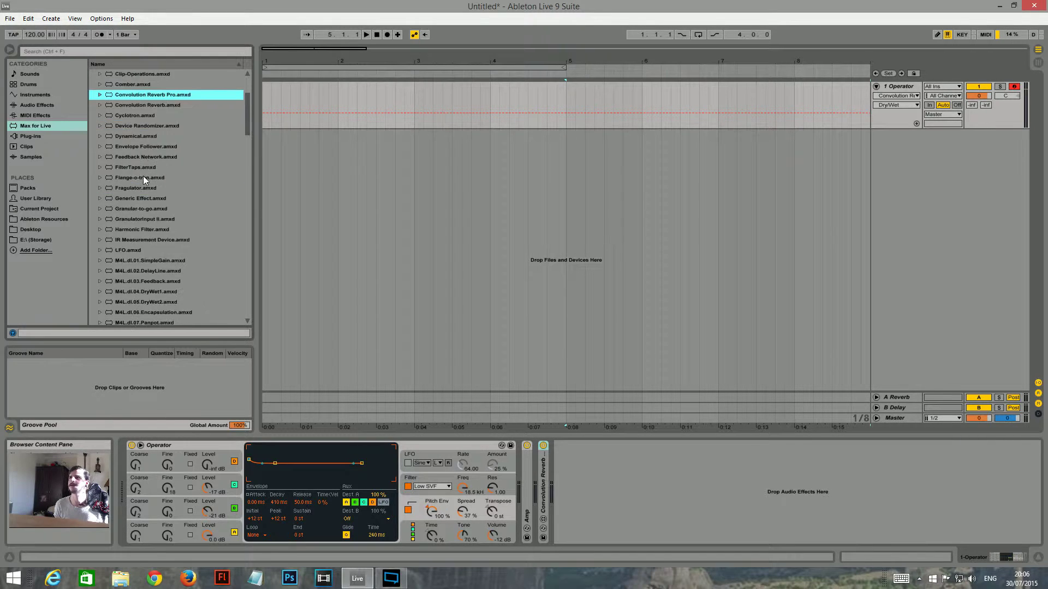
{"action": "scroll", "coordinate": [141, 171], "scroll_direction": "up", "scroll_amount": 3}
{"action": "left_click", "coordinate": [37, 105]}
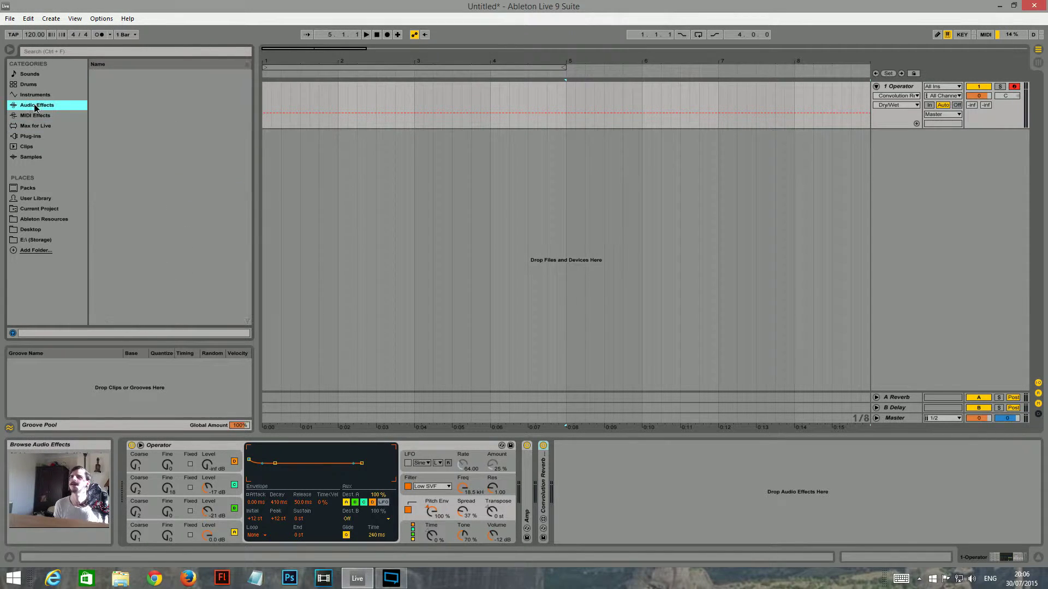
{"action": "scroll", "coordinate": [158, 159], "scroll_direction": "down", "scroll_amount": 3}
{"action": "scroll", "coordinate": [158, 197], "scroll_direction": "down", "scroll_amount": 1}
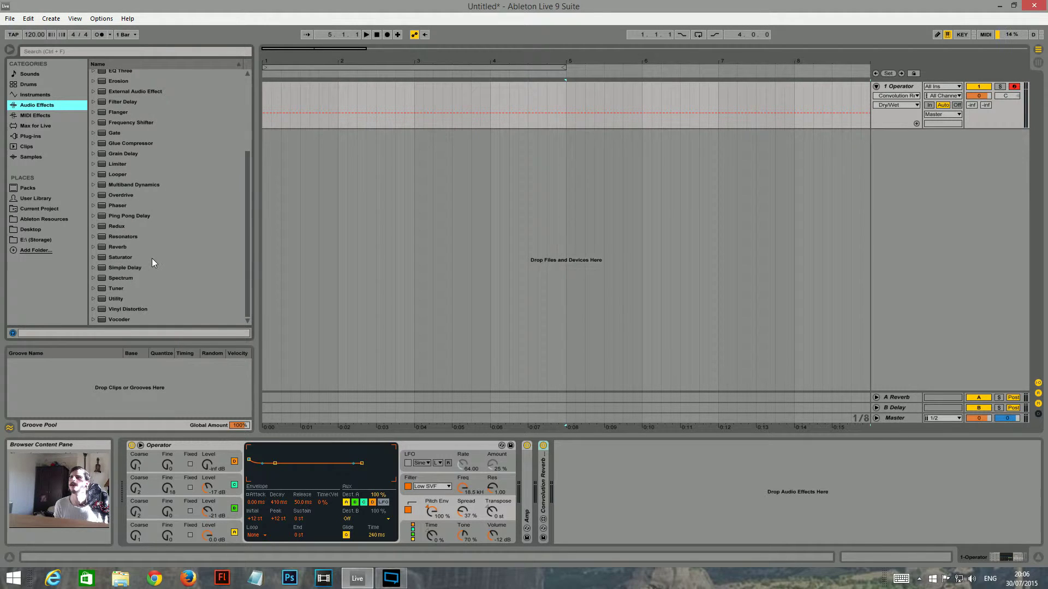
{"action": "double_click", "coordinate": [119, 257]}
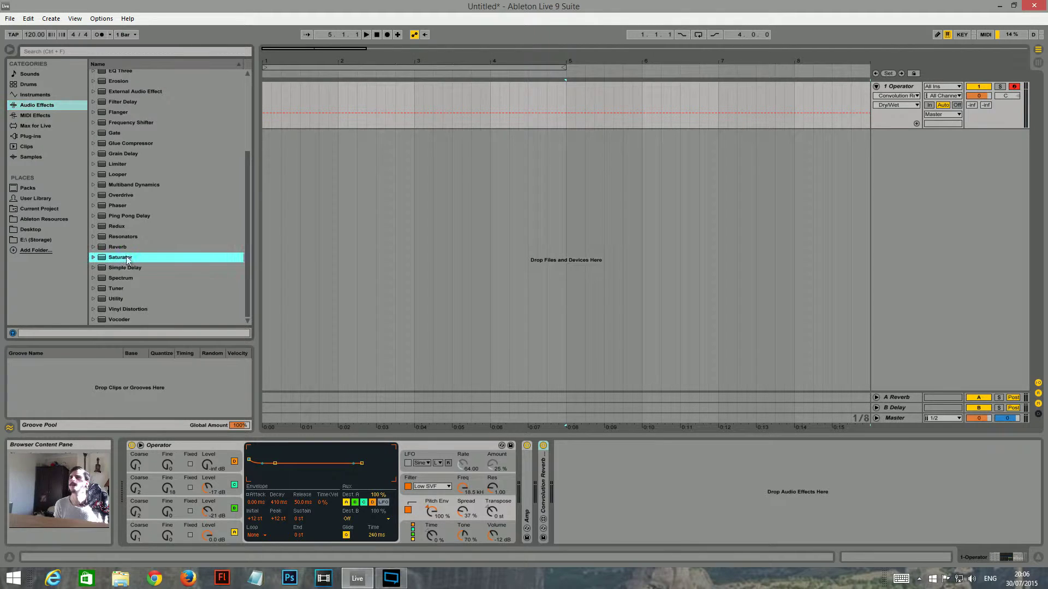
Step: Set Saturator's drive to 5.14 dB with Soft Clip on, and its color frequency to 425 Hz, width to 100% and depth to 24
{"action": "left_click_drag", "start_coordinate": [566, 468], "coordinate": [572, 474]}
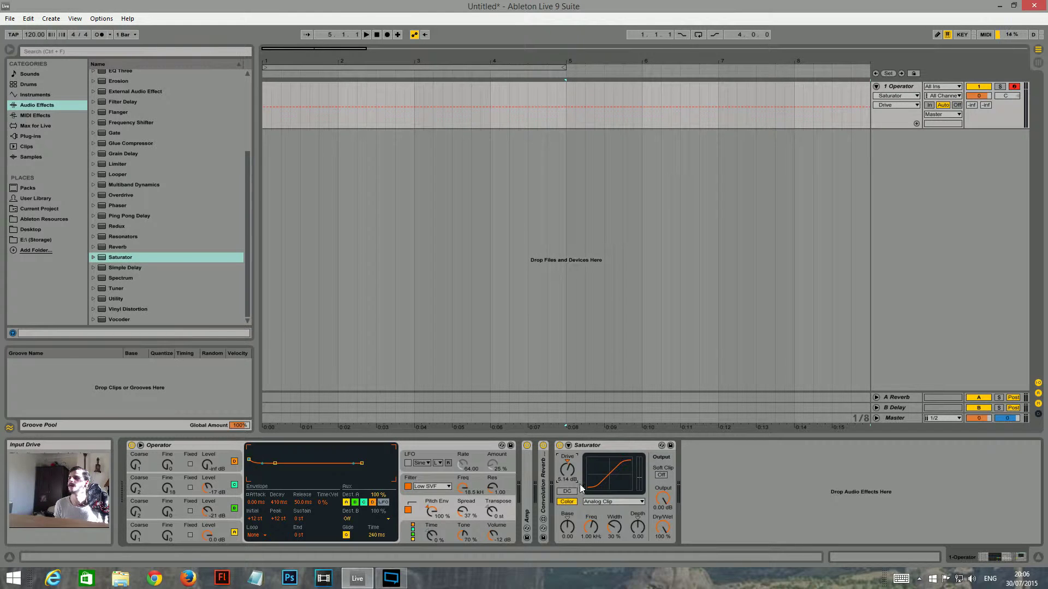
{"action": "left_click", "coordinate": [662, 475]}
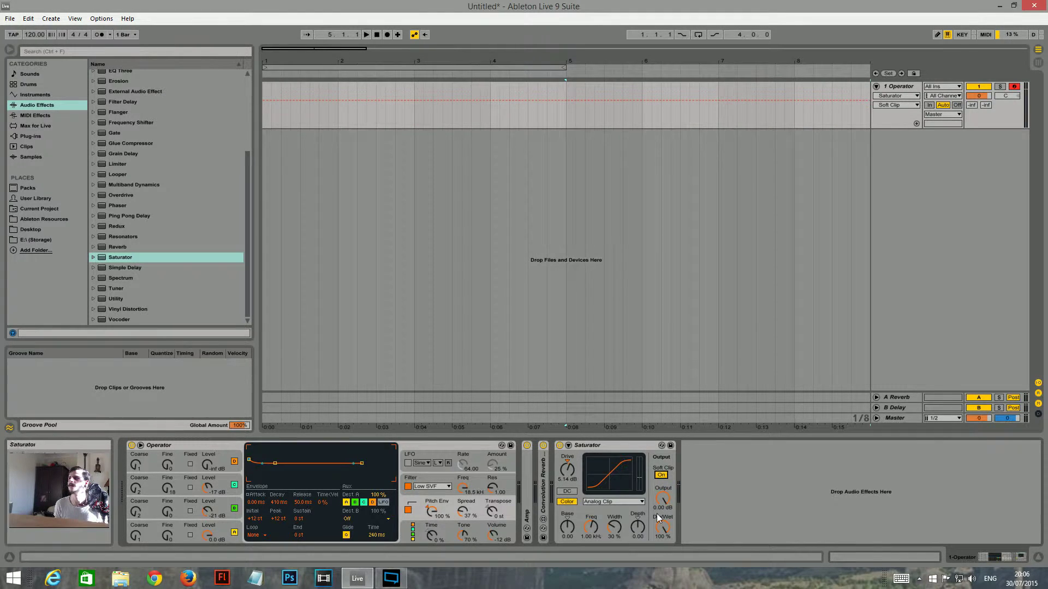
{"action": "left_click_drag", "start_coordinate": [640, 538], "coordinate": [615, 507]}
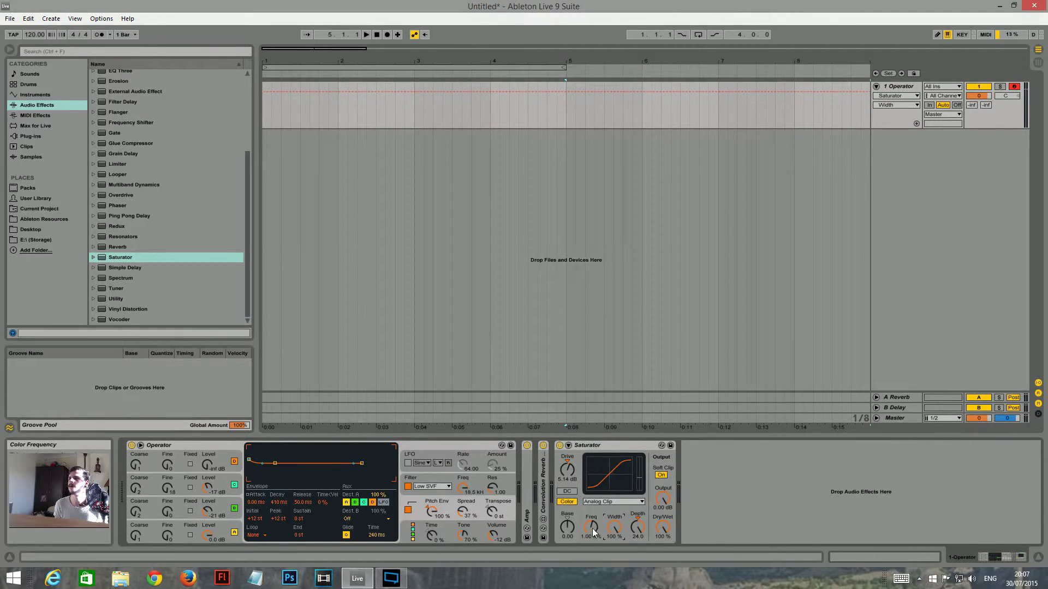
{"action": "left_click_drag", "start_coordinate": [593, 532], "coordinate": [594, 540]}
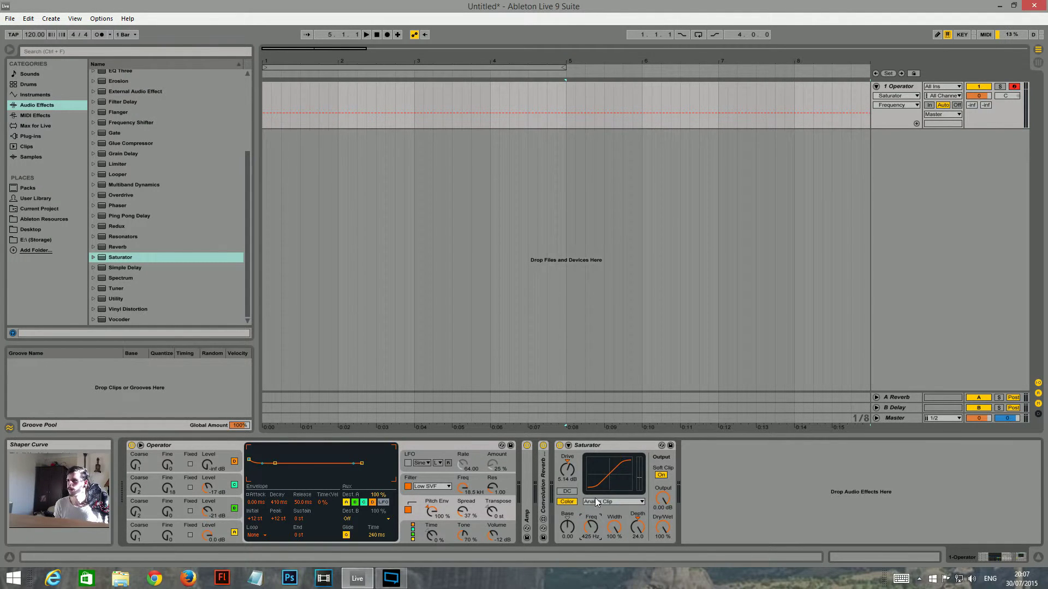
Step: Group all devices from Operator through Saturator into an Instrument Rack
{"action": "left_click", "coordinate": [199, 448]}
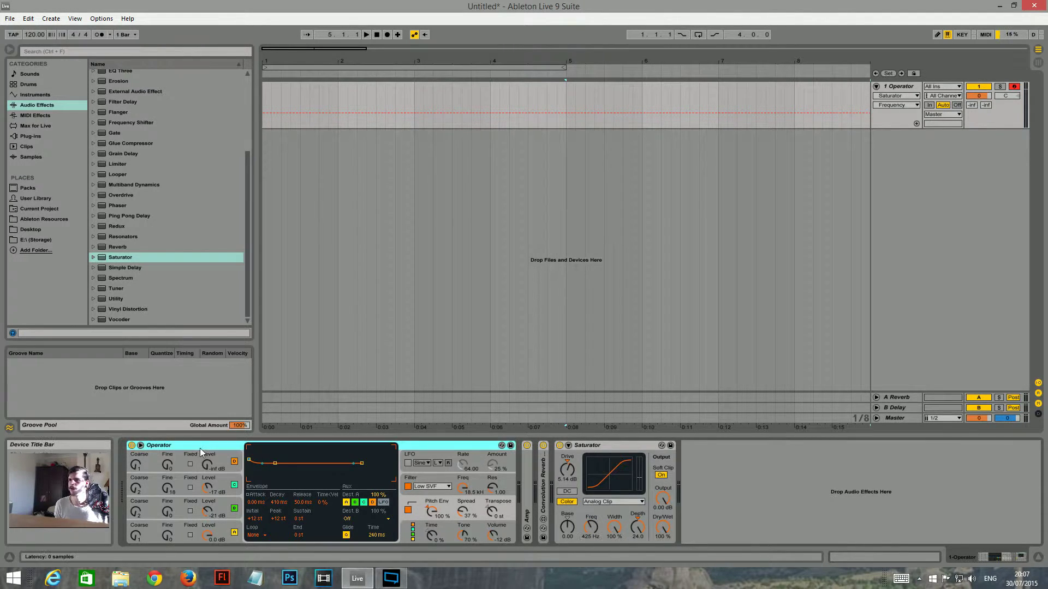
{"action": "left_click", "coordinate": [620, 444], "text": "shift"}
{"action": "key", "text": "ctrl+g"}
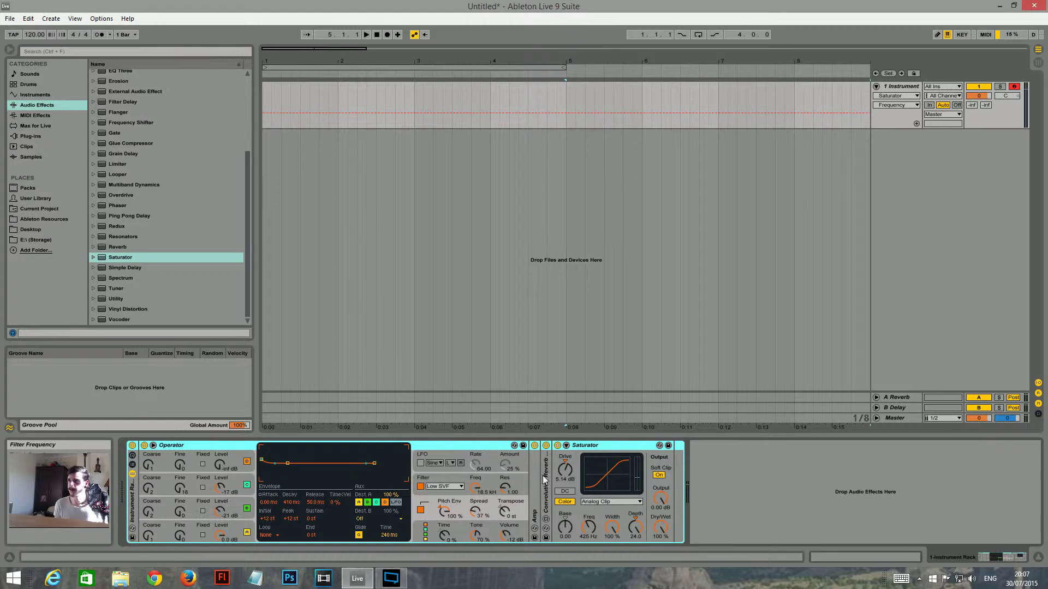
Step: Show the Instrument Rack's macro controls and map Saturator's color frequency to Macro 1
{"action": "left_click", "coordinate": [132, 464]}
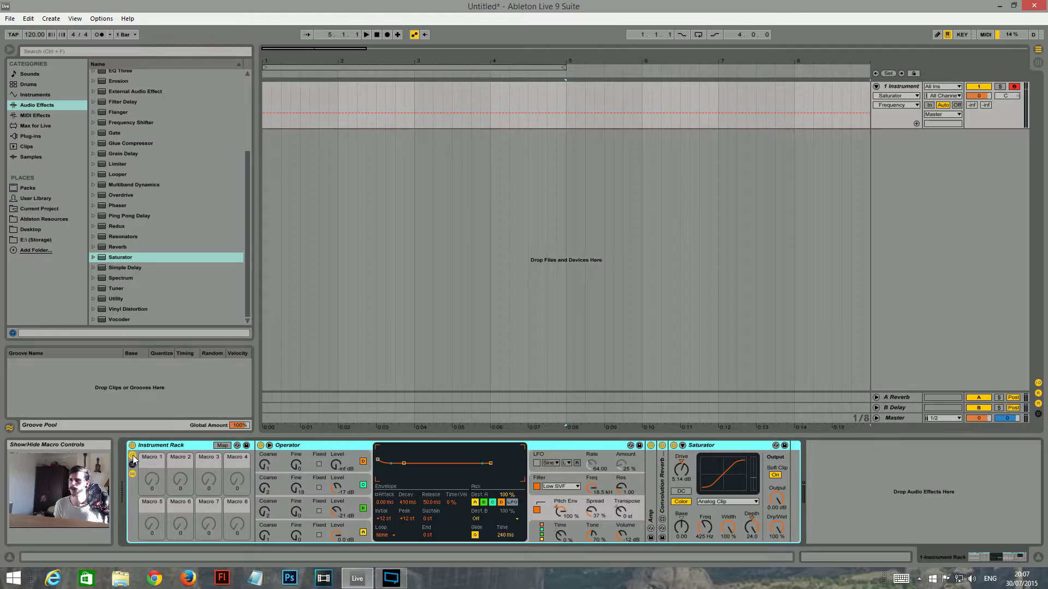
{"action": "left_click", "coordinate": [133, 463]}
{"action": "left_click", "coordinate": [132, 463]}
{"action": "left_click", "coordinate": [134, 457]}
{"action": "left_click", "coordinate": [133, 456]}
{"action": "left_click", "coordinate": [223, 446]}
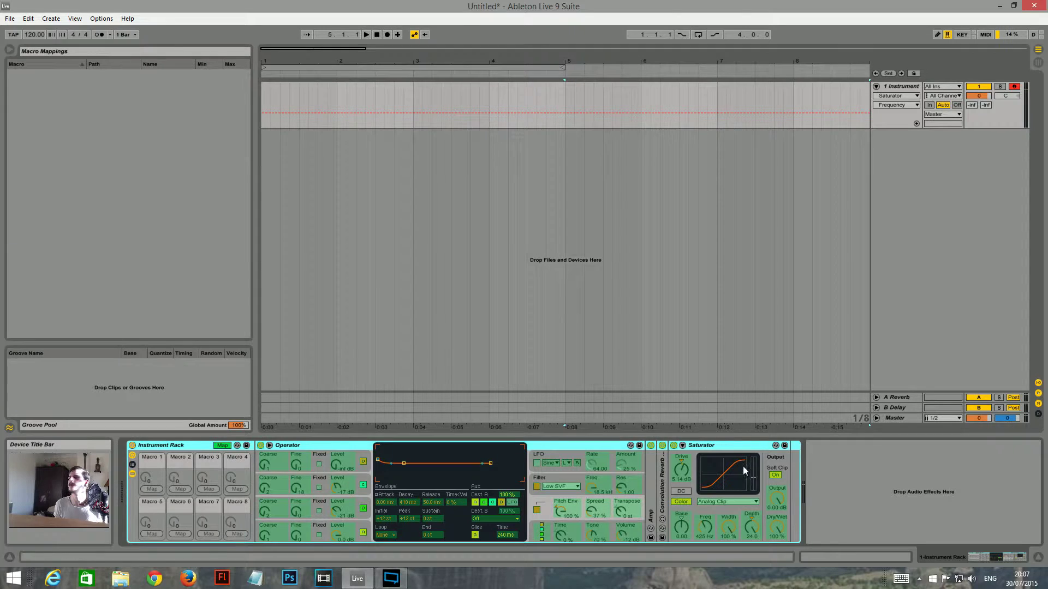
{"action": "left_click", "coordinate": [681, 468]}
{"action": "left_click", "coordinate": [710, 527]}
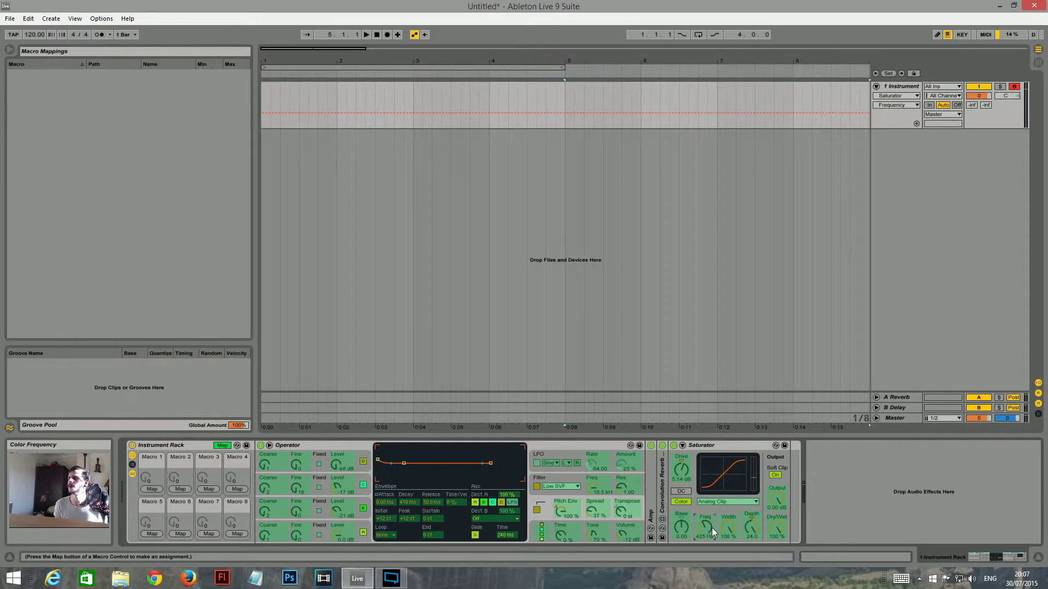
{"action": "left_click", "coordinate": [152, 489]}
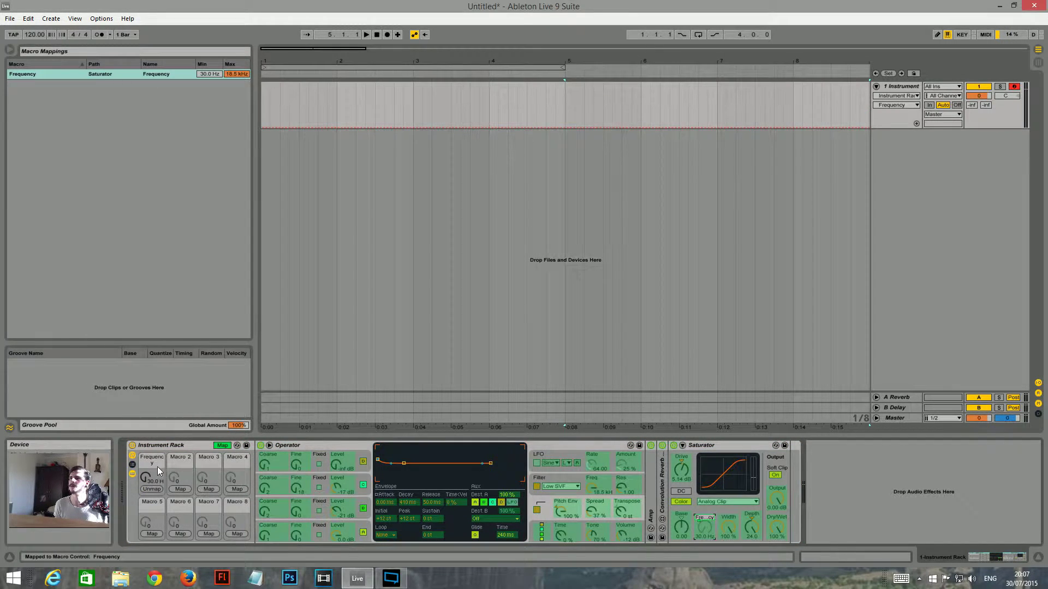
{"action": "left_click", "coordinate": [223, 446]}
Step: Sweep the Instrument Rack's Saturator frequency macro to hear its effect, ending at 18.5 kHz
{"action": "mouse_move", "coordinate": [156, 483]}
{"action": "left_mouse_down"}
{"action": "mouse_move", "coordinate": [156, 437]}
{"action": "mouse_move", "coordinate": [156, 470]}
{"action": "left_mouse_up"}
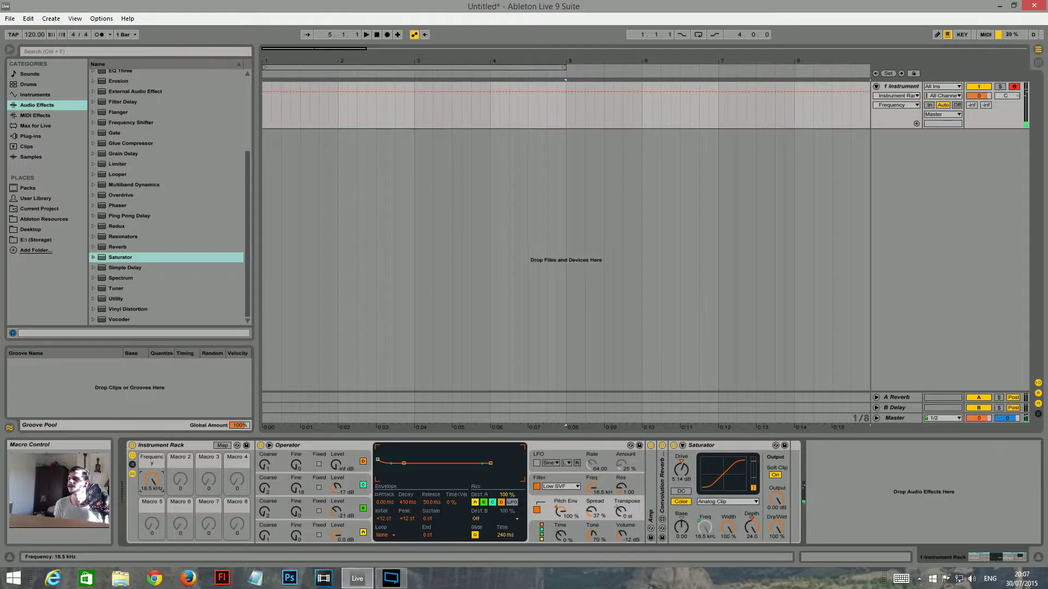
{"action": "mouse_move", "coordinate": [152, 479]}
{"action": "left_mouse_down"}
{"action": "mouse_move", "coordinate": [151, 508]}
{"action": "mouse_move", "coordinate": [152, 473]}
{"action": "left_mouse_up"}
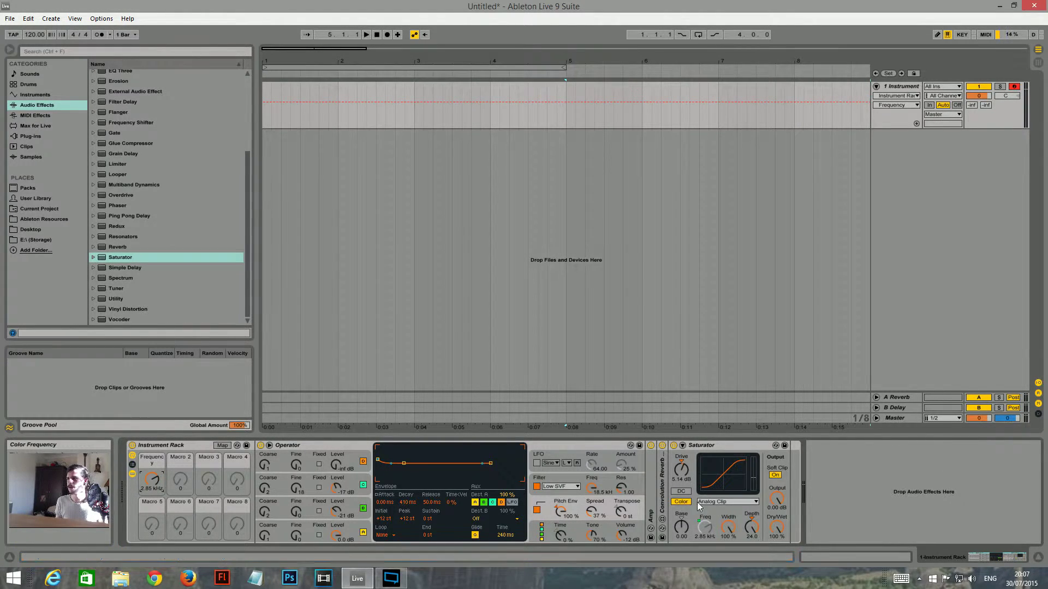
{"action": "mouse_move", "coordinate": [152, 479]}
{"action": "left_mouse_down"}
{"action": "mouse_move", "coordinate": [152, 498]}
{"action": "mouse_move", "coordinate": [152, 460]}
{"action": "left_mouse_up"}
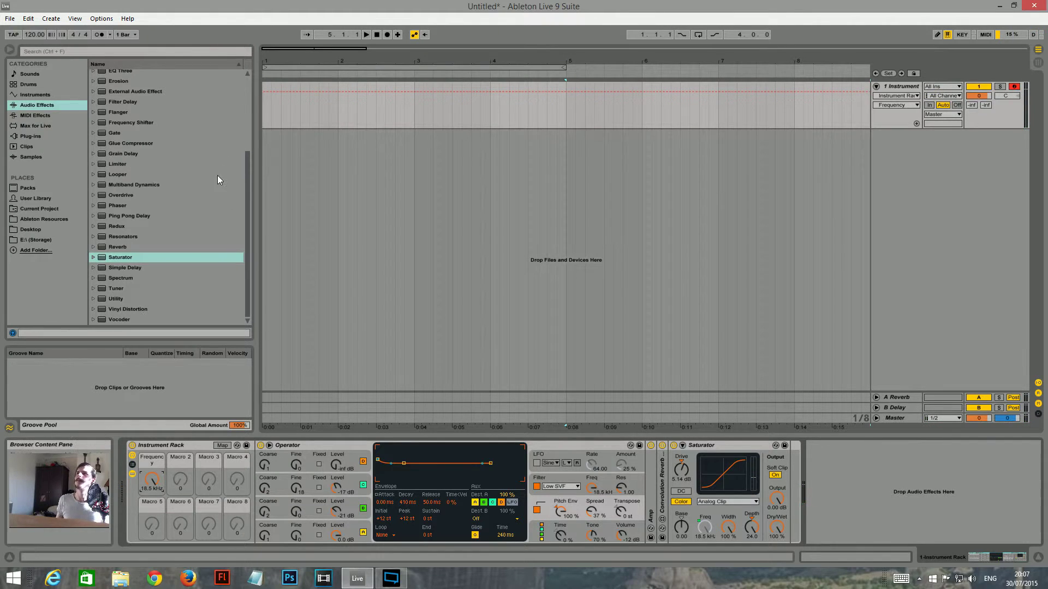
Step: Add Auto Filter after Saturator and group it into its own Audio Effect Rack
{"action": "scroll", "coordinate": [218, 180], "scroll_direction": "up", "scroll_amount": 5}
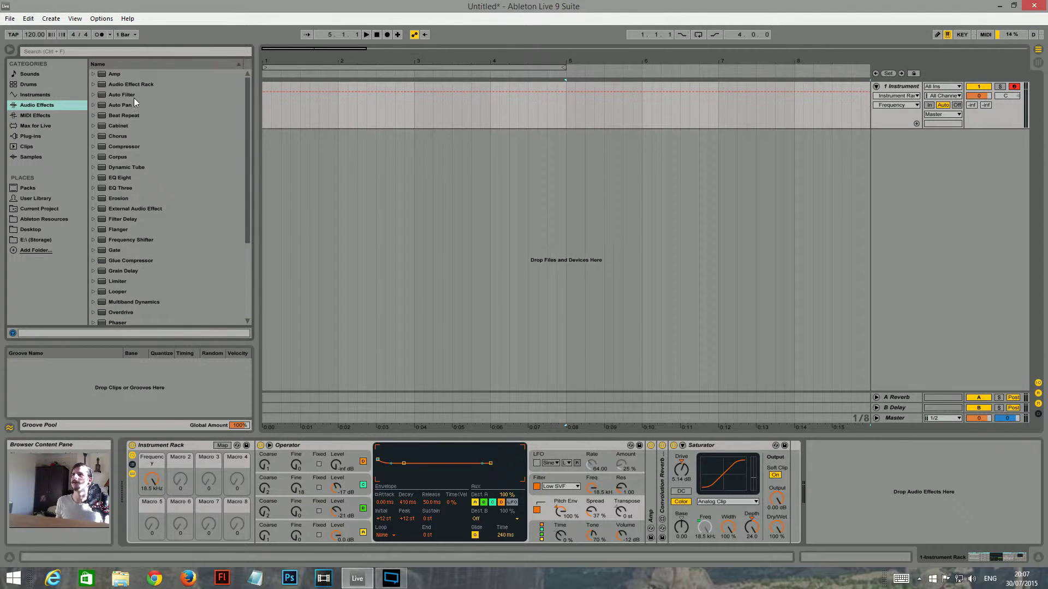
{"action": "left_click_drag", "start_coordinate": [121, 94], "coordinate": [788, 509]}
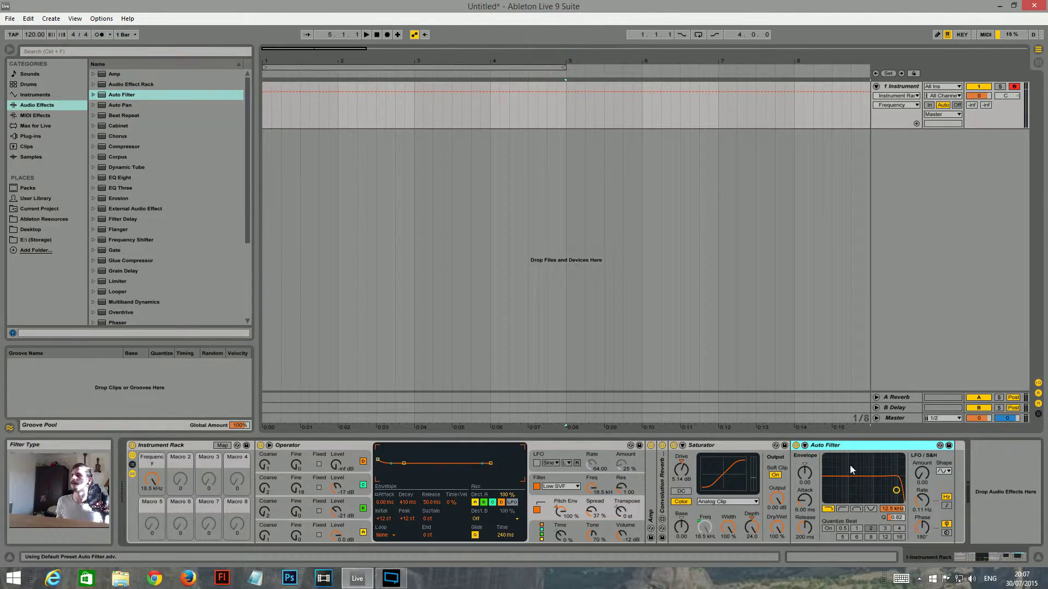
{"action": "key", "text": "ctrl+g"}
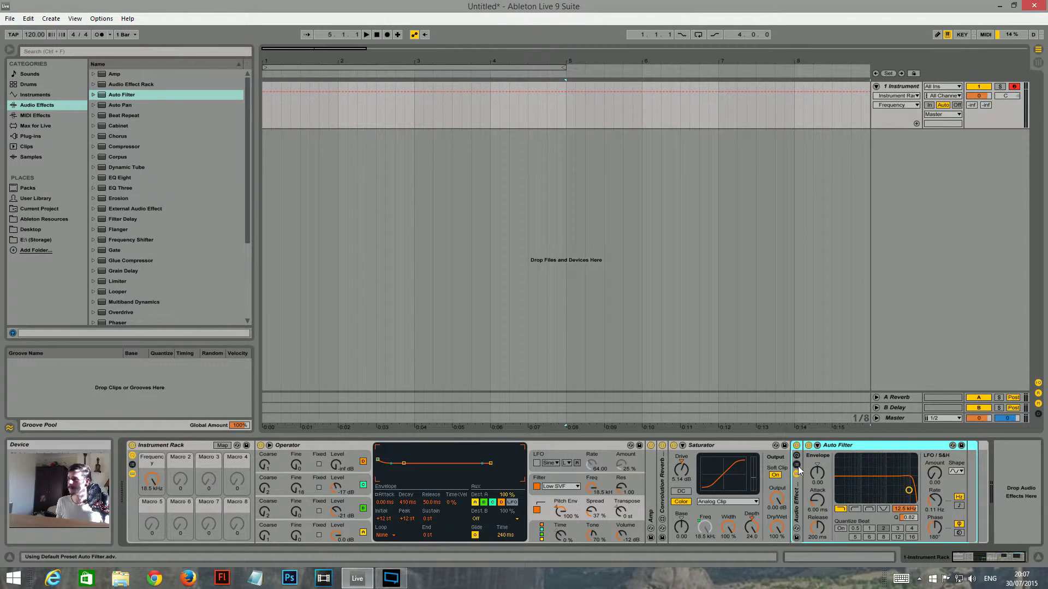
Step: Add a second Auto Filter chain to the Audio Effect Rack and name the two chains bandpass and notch
{"action": "left_click", "coordinate": [798, 466]}
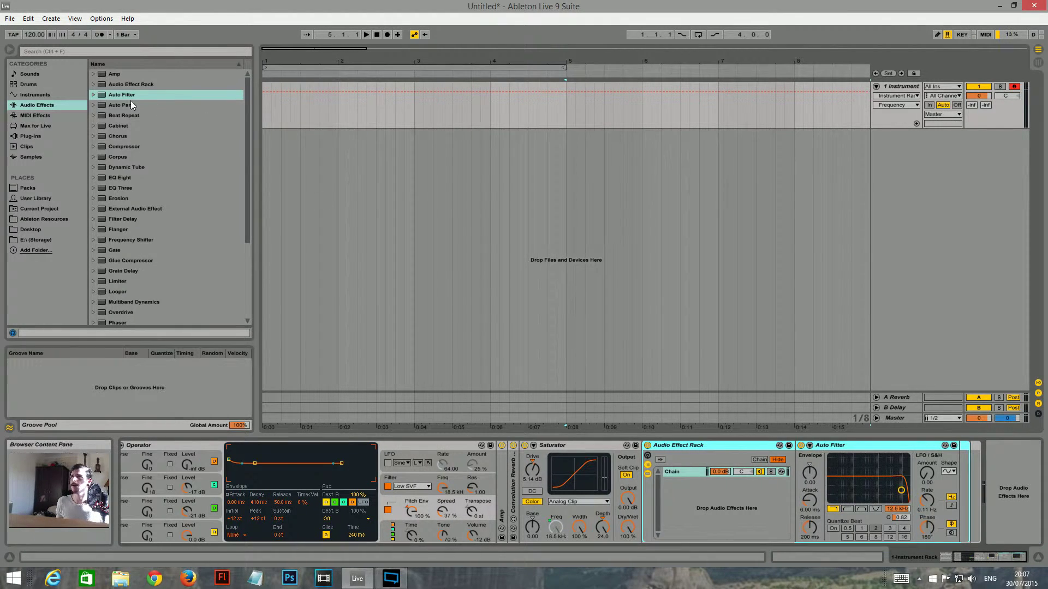
{"action": "left_click_drag", "start_coordinate": [130, 101], "coordinate": [683, 497]}
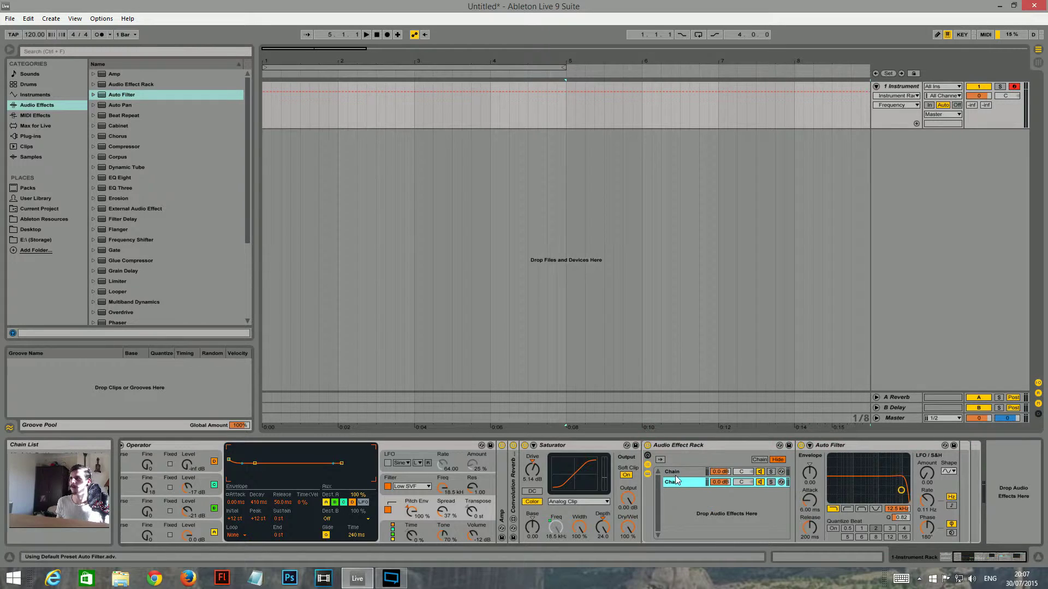
{"action": "left_click", "coordinate": [676, 476]}
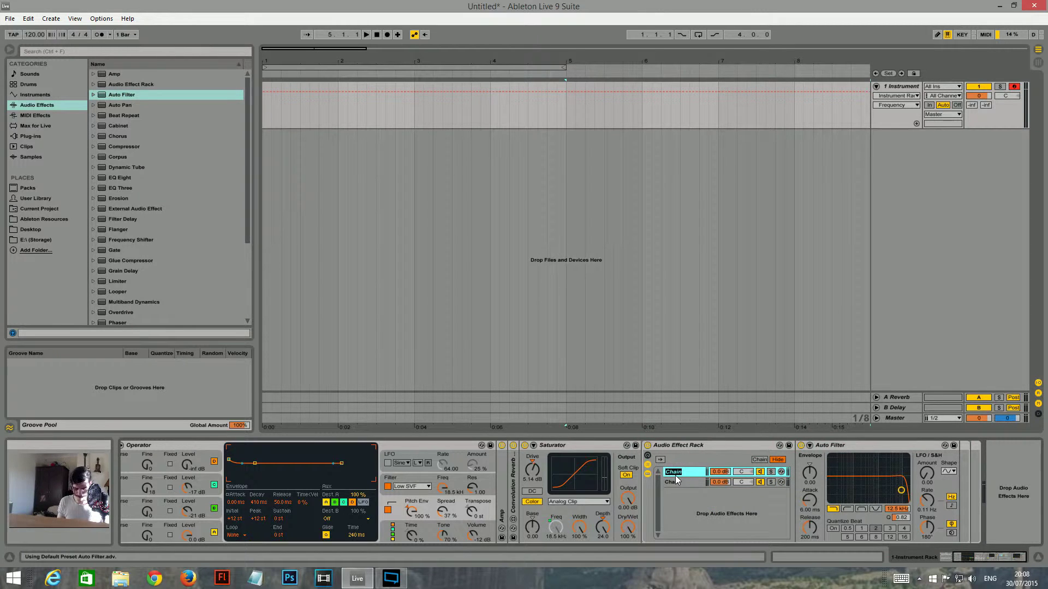
{"action": "type", "text": "bandpass"}
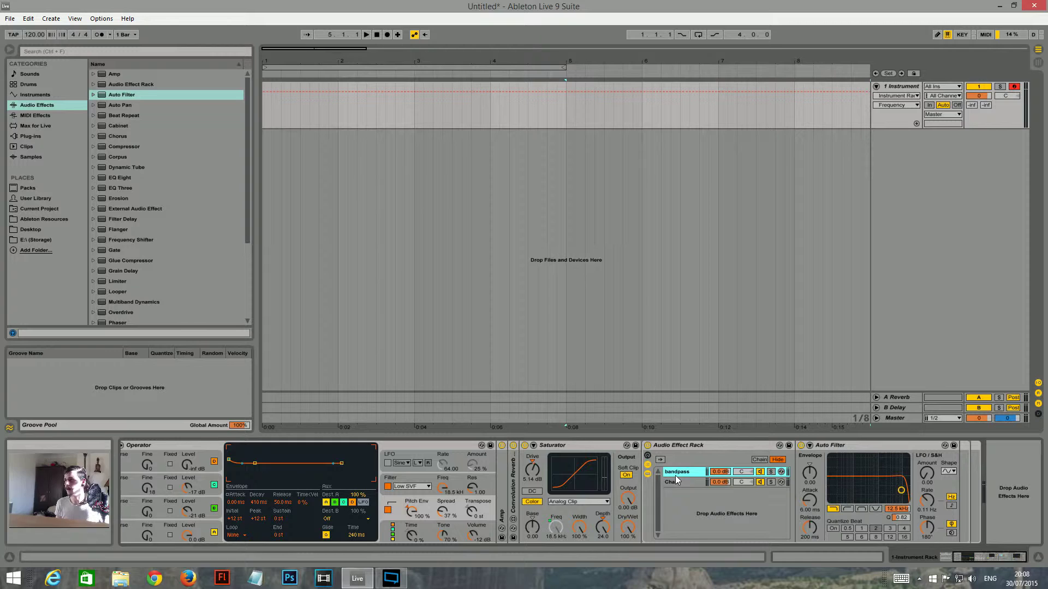
{"action": "left_click", "coordinate": [676, 483]}
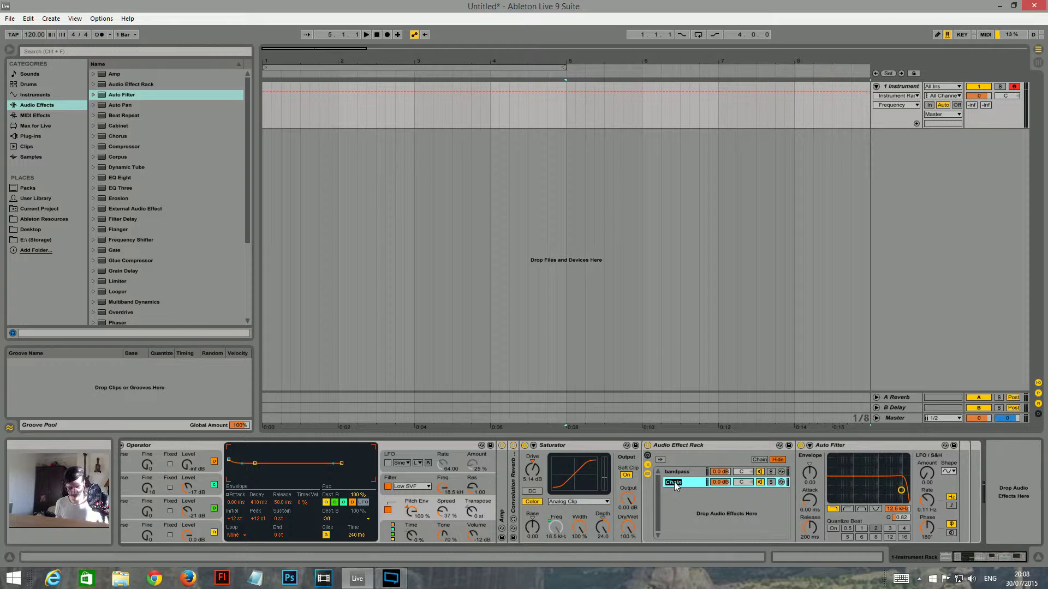
{"action": "type", "text": "notch"}
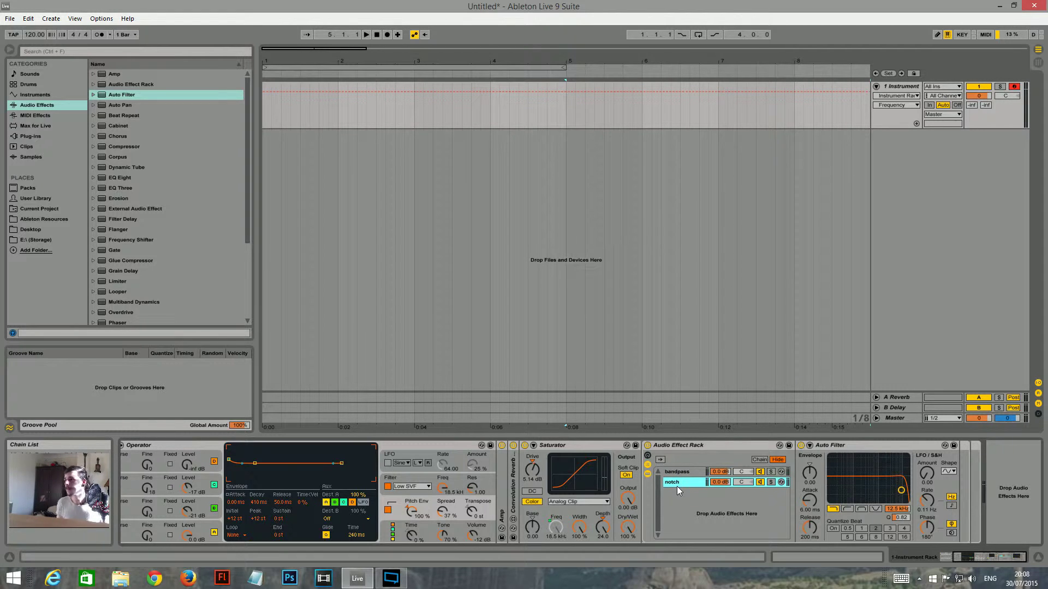
Step: Set the bandpass chain's Auto Filter to band-pass and the notch chain's to notch at 1.27 kHz with Q 0.20
{"action": "left_click", "coordinate": [681, 473]}
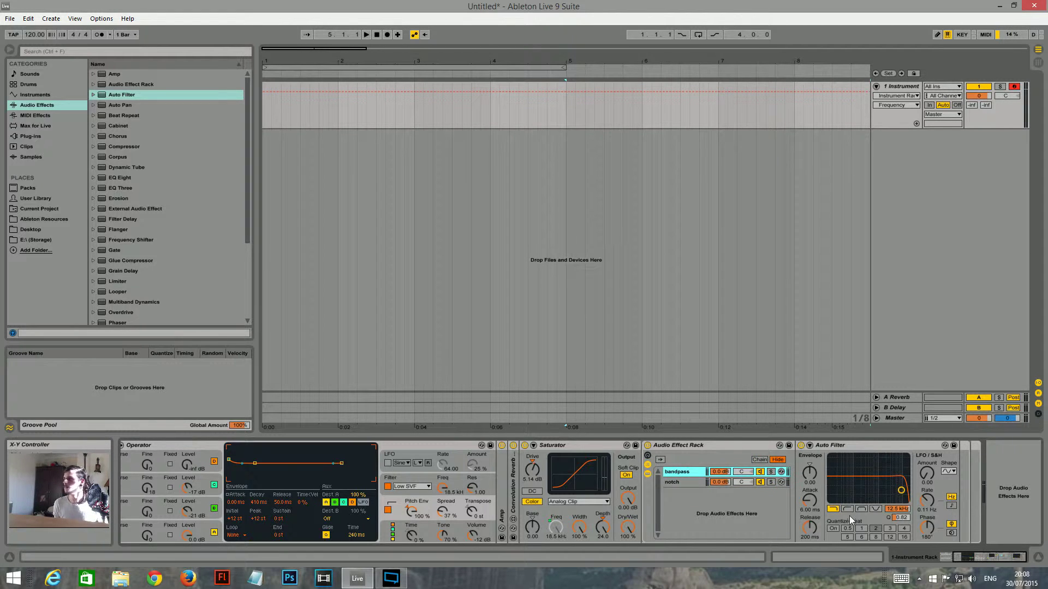
{"action": "left_click", "coordinate": [866, 509]}
{"action": "left_click_drag", "start_coordinate": [901, 490], "coordinate": [900, 541]}
{"action": "left_click", "coordinate": [685, 482]}
{"action": "left_click", "coordinate": [876, 508]}
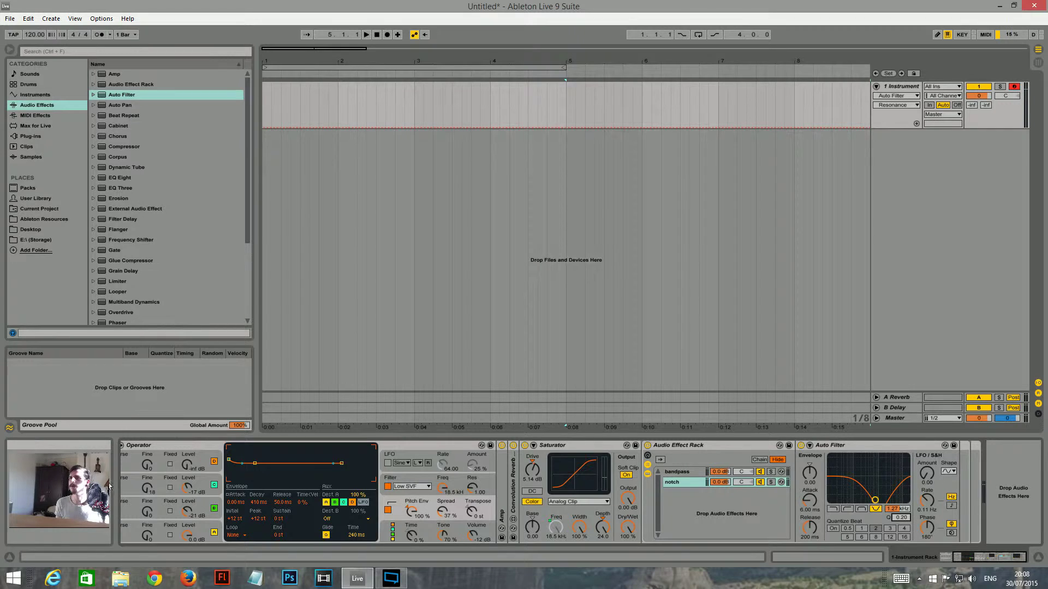
Step: Show the macro controls of the Audio Effect Rack
{"action": "scroll", "coordinate": [182, 256], "scroll_direction": "down", "scroll_amount": 2}
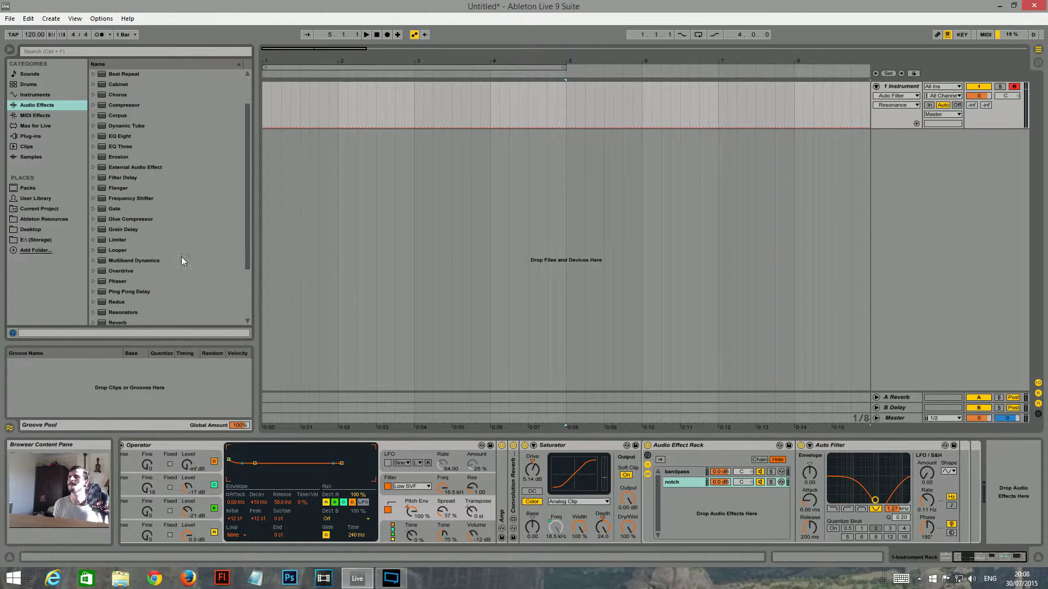
{"action": "scroll", "coordinate": [173, 248], "scroll_direction": "up", "scroll_amount": 2}
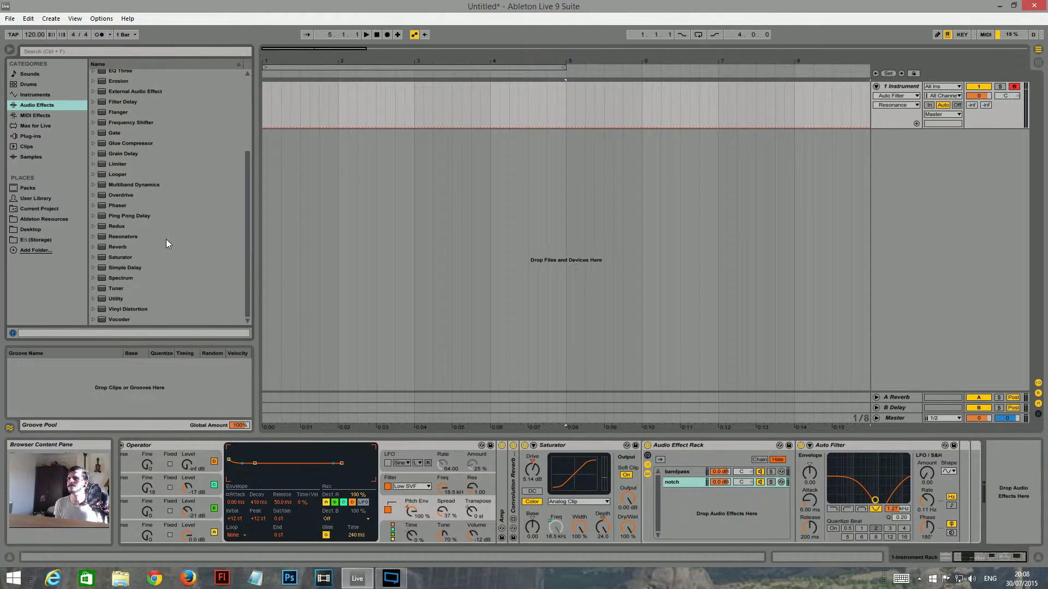
{"action": "left_click", "coordinate": [647, 456]}
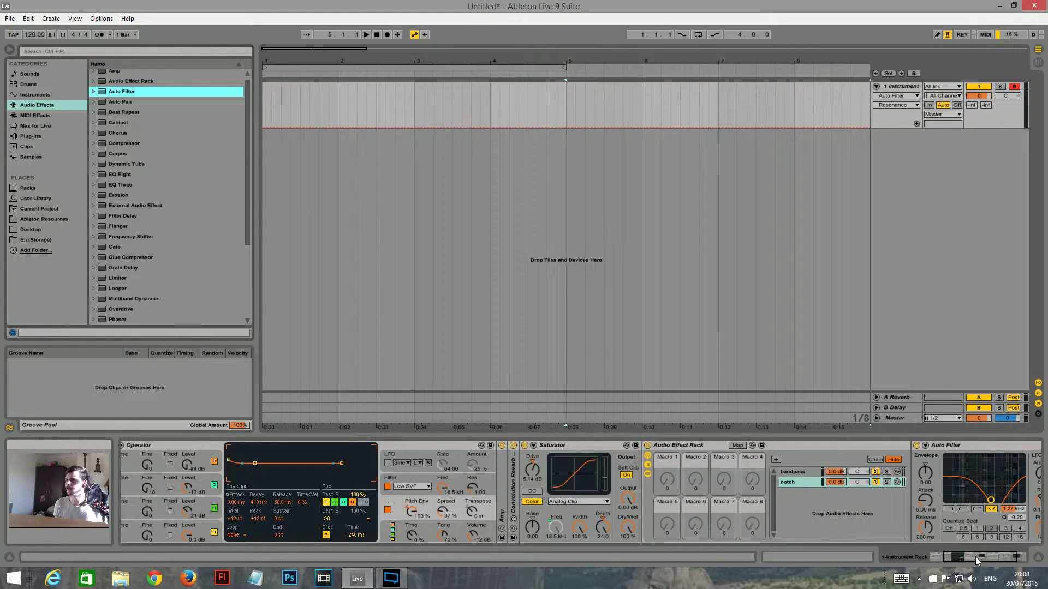
{"action": "left_click", "coordinate": [977, 560]}
{"action": "left_click_drag", "start_coordinate": [1017, 557], "coordinate": [863, 555]}
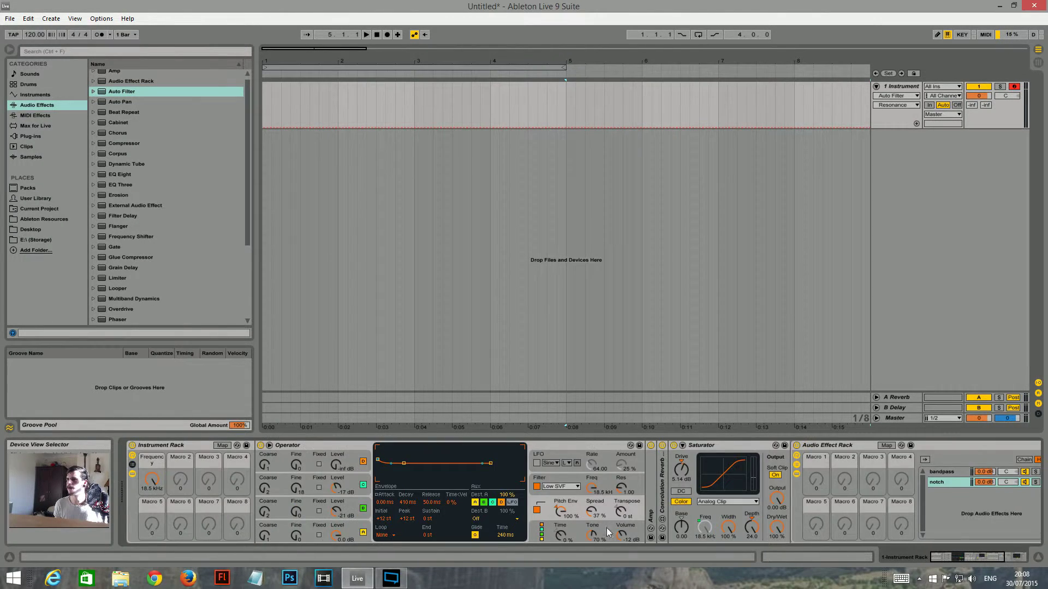
{"action": "left_click", "coordinate": [221, 446]}
{"action": "left_click_drag", "start_coordinate": [994, 556], "coordinate": [1026, 556]}
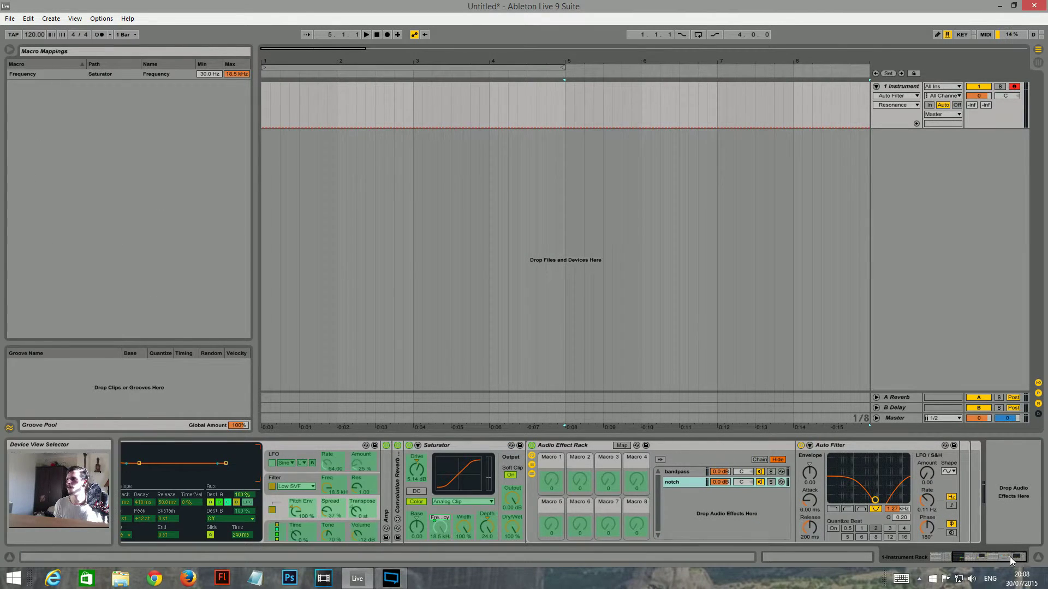
{"action": "left_click", "coordinate": [942, 557]}
{"action": "left_click", "coordinate": [222, 446]}
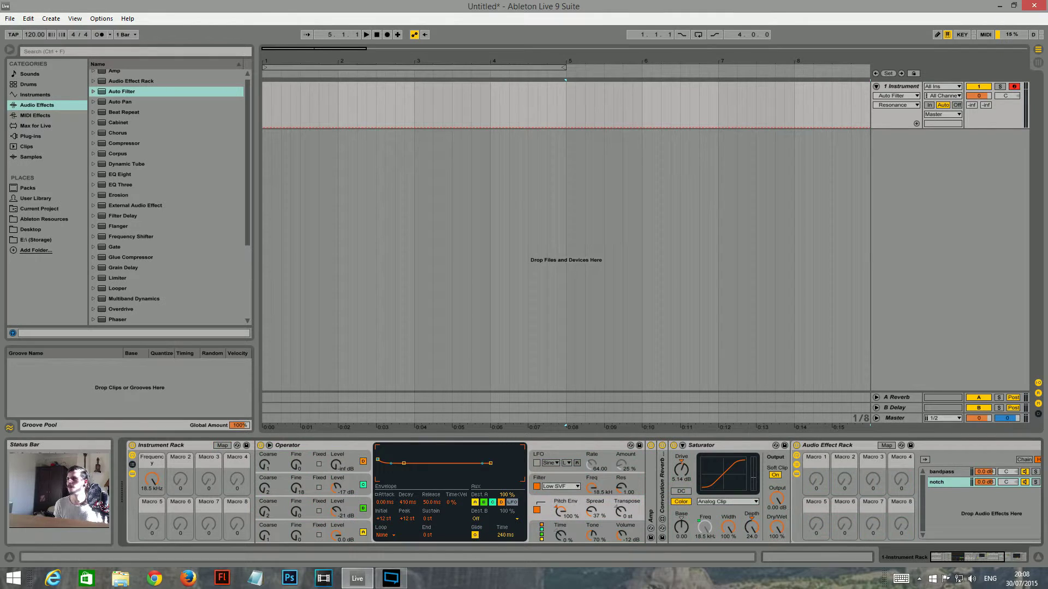
Step: Map the Auto Filter frequencies of the notch and bandpass chains to the Audio Effect Rack's Macro 1, and sweep that macro
{"action": "left_click", "coordinate": [1022, 558]}
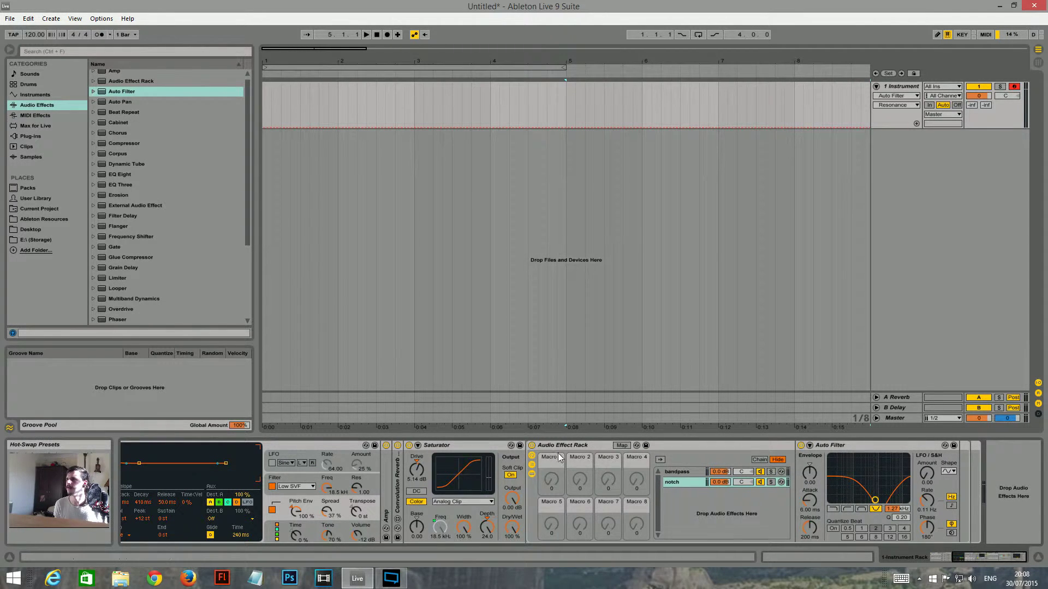
{"action": "left_click", "coordinate": [622, 445]}
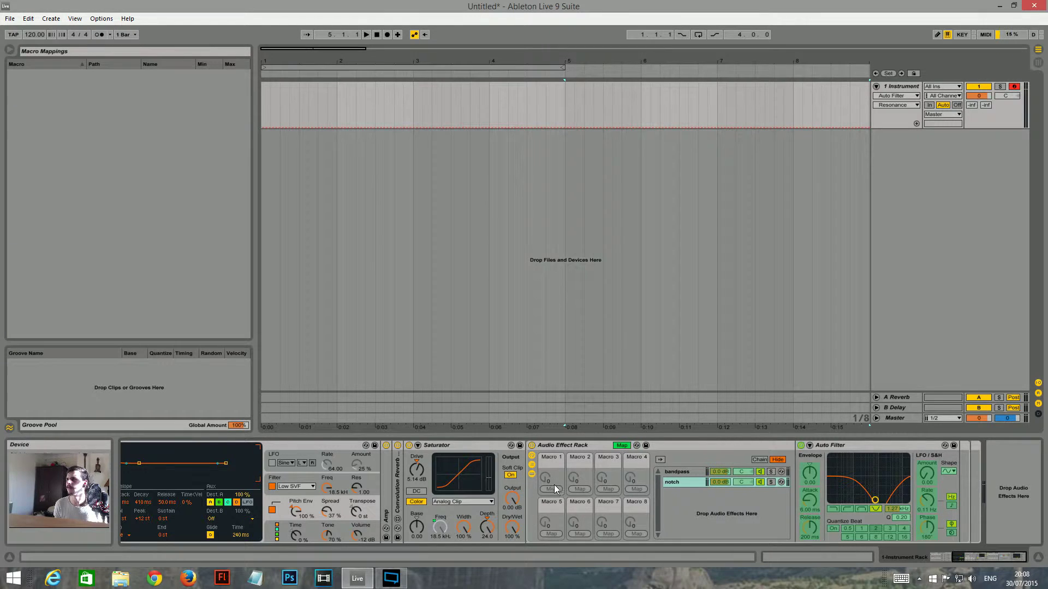
{"action": "left_click", "coordinate": [903, 511]}
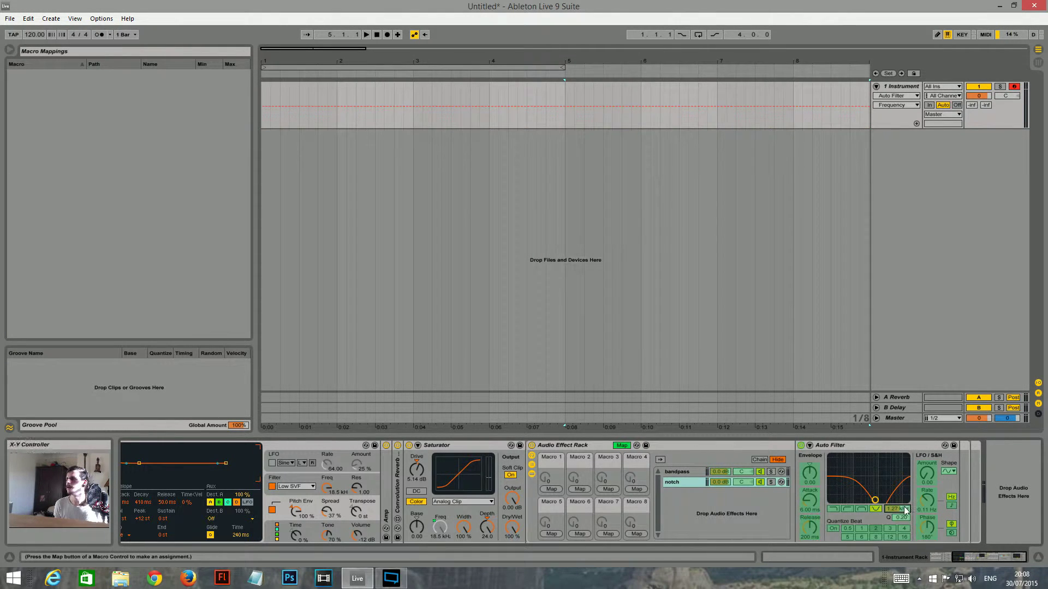
{"action": "left_click", "coordinate": [552, 489]}
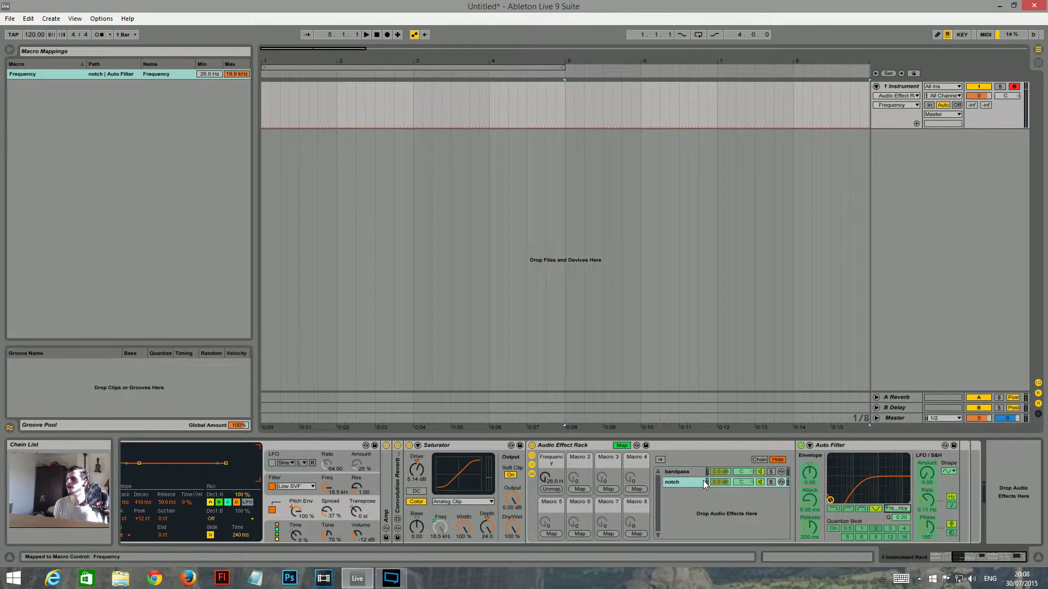
{"action": "left_click", "coordinate": [689, 471]}
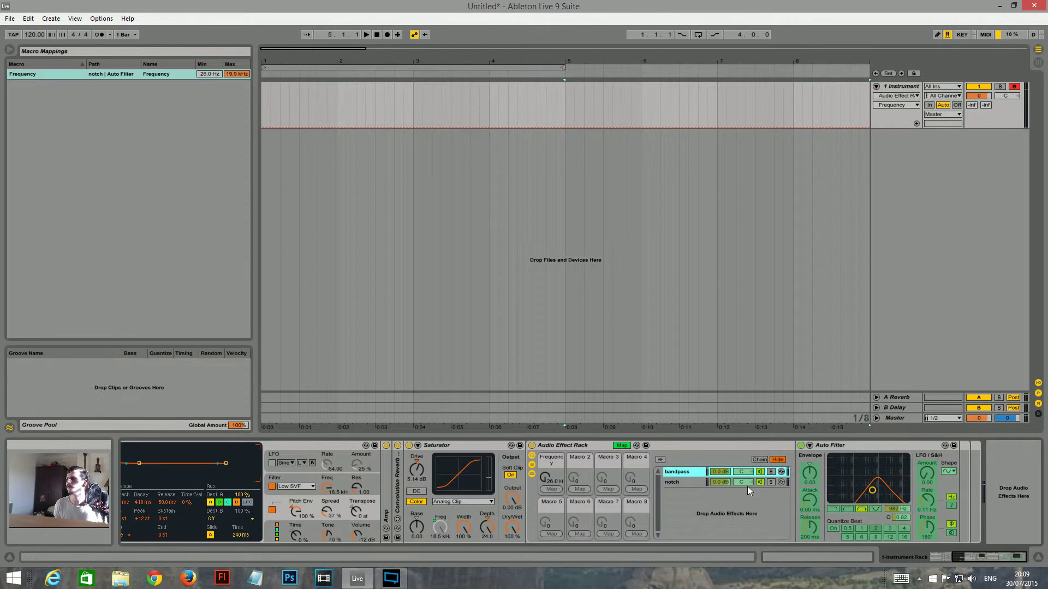
{"action": "left_click", "coordinate": [554, 489]}
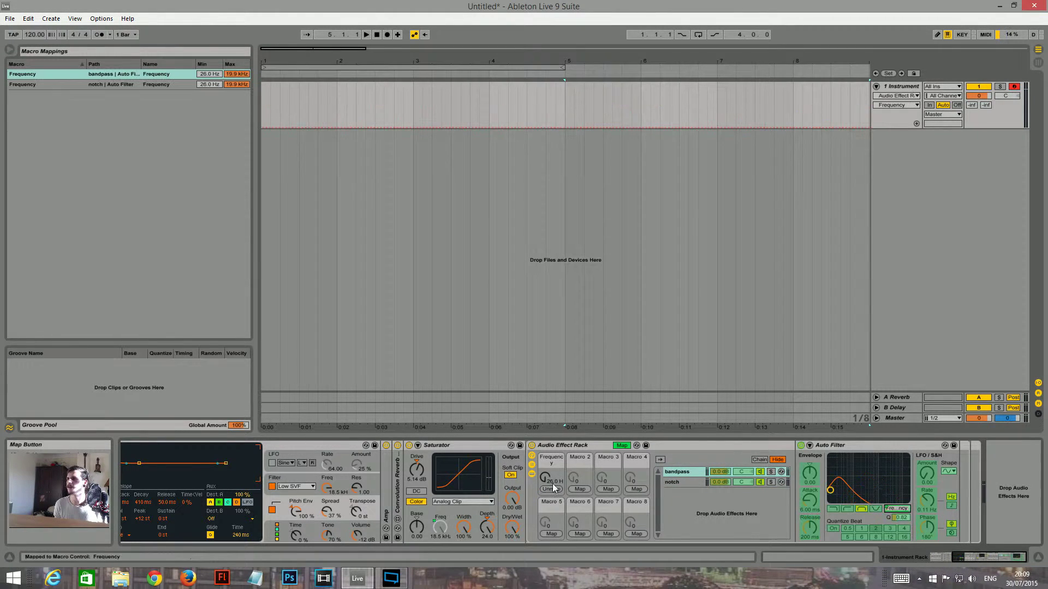
{"action": "left_click", "coordinate": [622, 445]}
{"action": "mouse_move", "coordinate": [551, 483]}
{"action": "left_mouse_down"}
{"action": "mouse_move", "coordinate": [551, 455]}
{"action": "mouse_move", "coordinate": [551, 471]}
{"action": "left_mouse_up"}
Step: Map the Audio Effect Rack's Frequency macro to Macro 2 of the Instrument Rack and sweep it, ending at 26.0 Hz
{"action": "left_click_drag", "start_coordinate": [962, 557], "coordinate": [917, 553]}
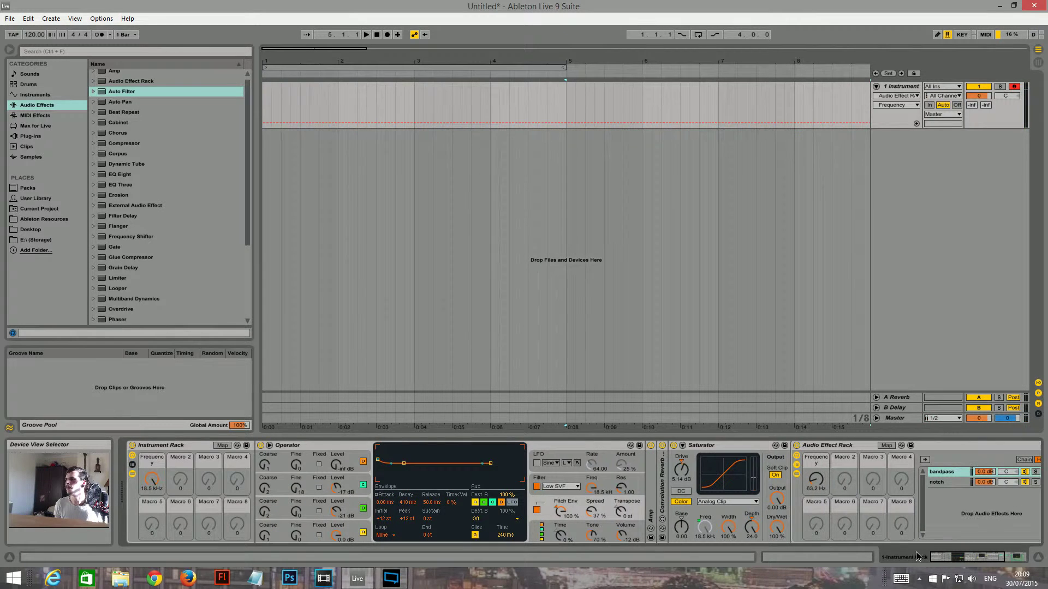
{"action": "left_click", "coordinate": [222, 445]}
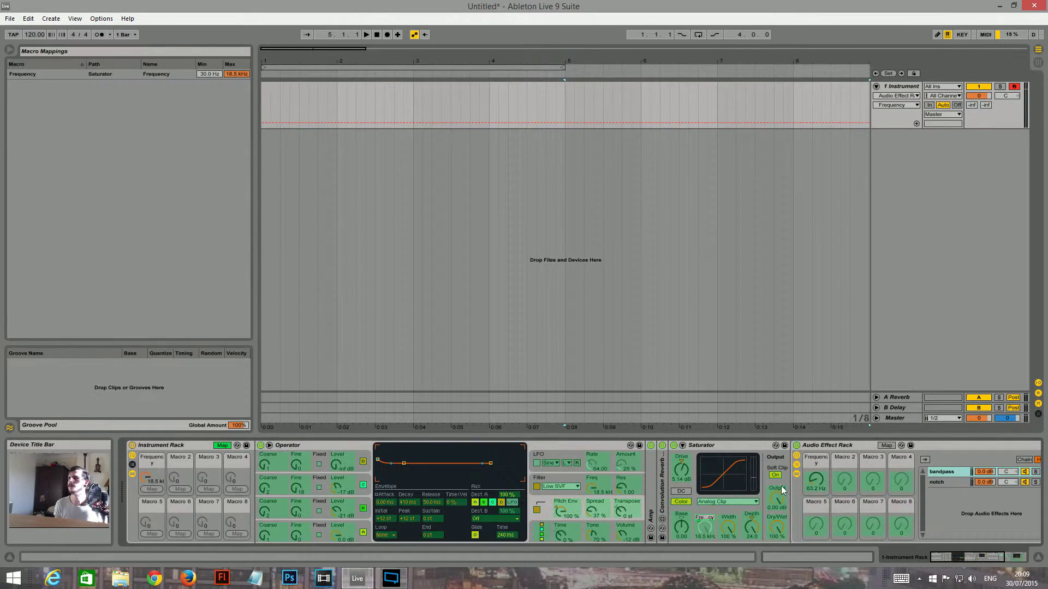
{"action": "left_click", "coordinate": [181, 489]}
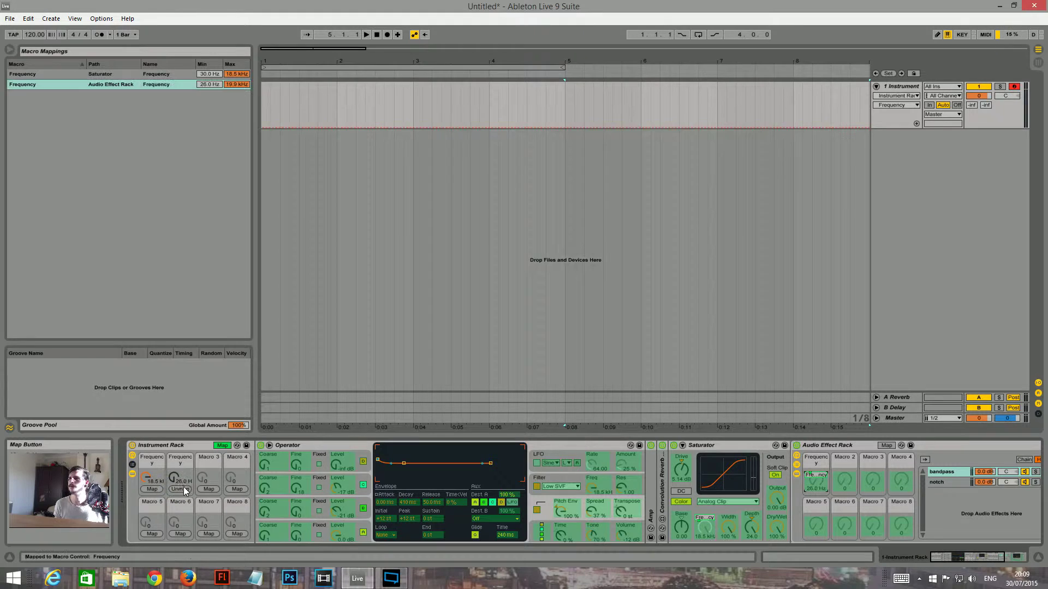
{"action": "left_click", "coordinate": [223, 447]}
{"action": "left_click_drag", "start_coordinate": [174, 480], "coordinate": [203, 492]}
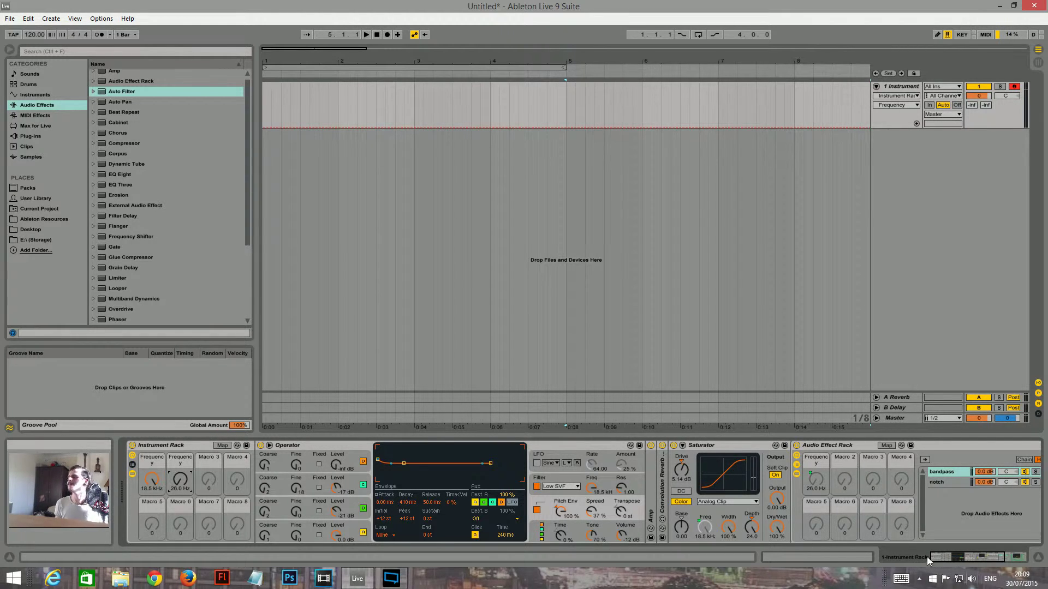
{"action": "left_click_drag", "start_coordinate": [961, 558], "coordinate": [979, 558]}
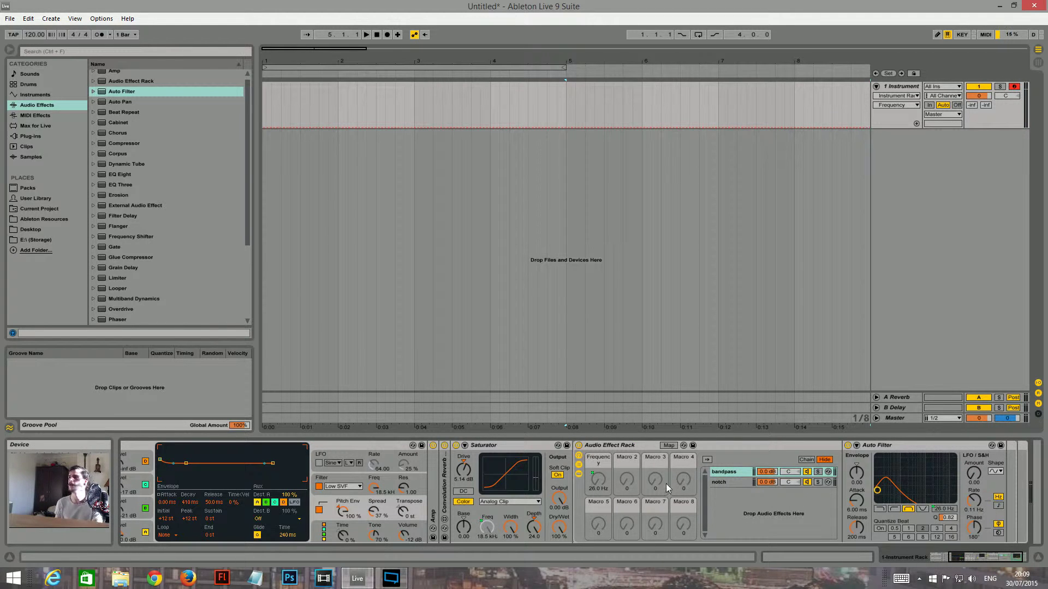
Step: Hide the macro controls of the Audio Effect Rack
{"action": "left_click_drag", "start_coordinate": [998, 559], "coordinate": [987, 564]}
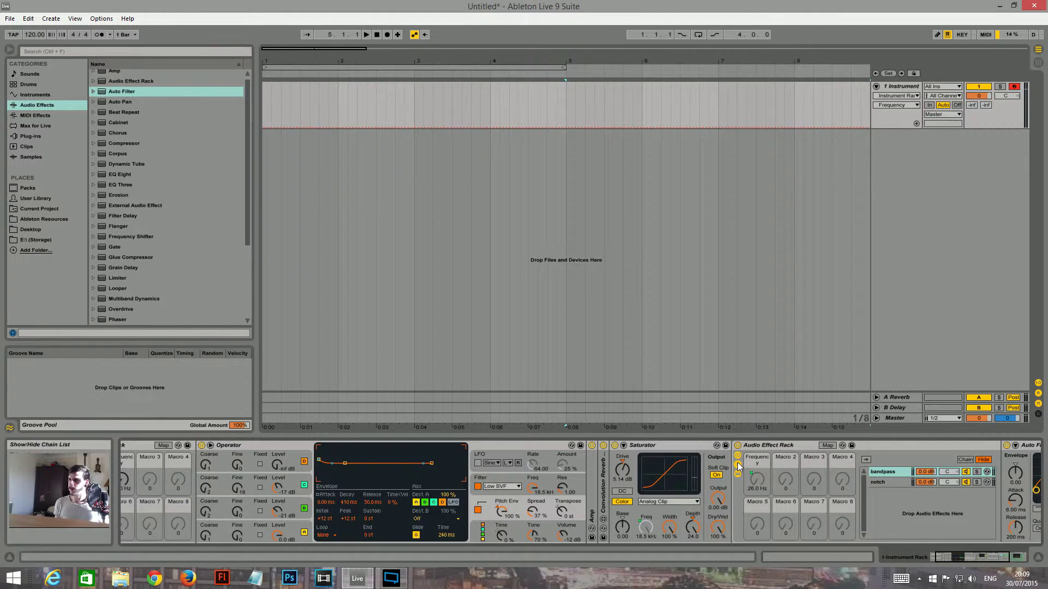
{"action": "left_click", "coordinate": [739, 458]}
{"action": "left_click", "coordinate": [1017, 555]}
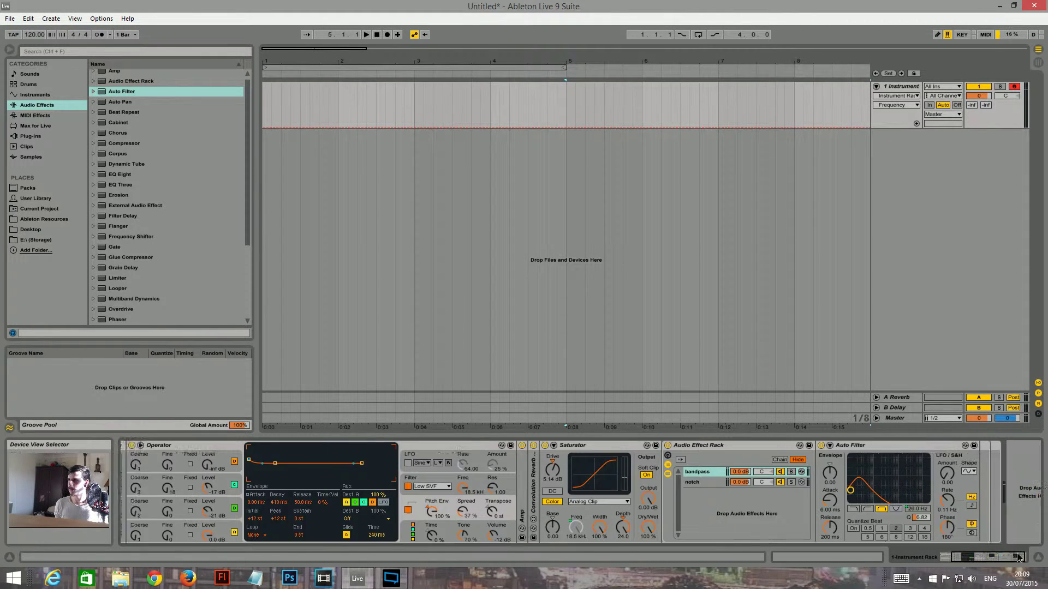
Step: Sweep the filter Frequency macro (Macro 2) of the Instrument Rack, ending at 73.9 Hz
{"action": "left_click", "coordinate": [994, 553]}
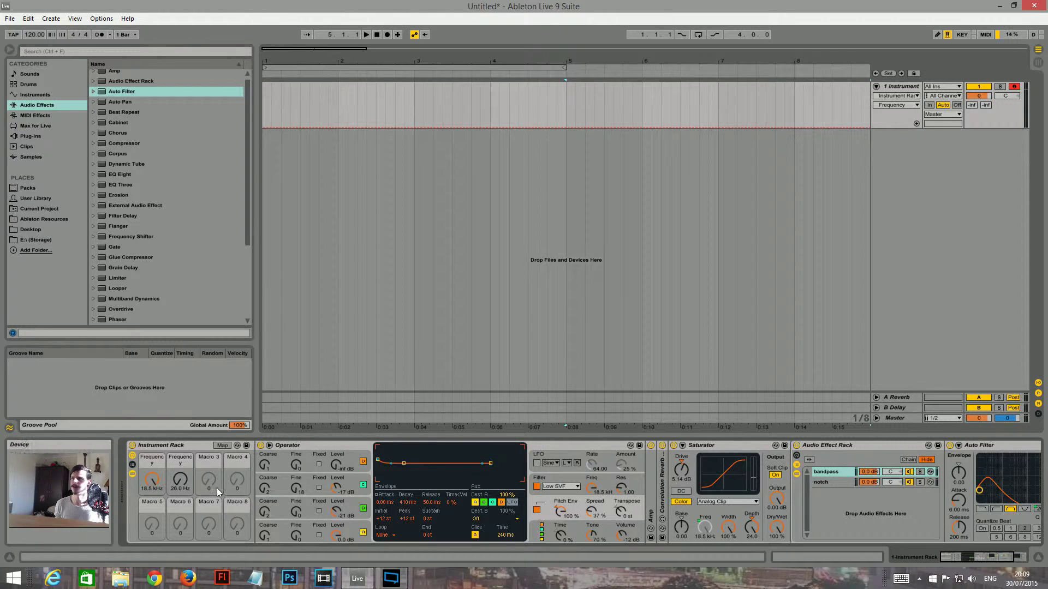
{"action": "left_click_drag", "start_coordinate": [180, 480], "coordinate": [154, 526]}
{"action": "left_click_drag", "start_coordinate": [173, 478], "coordinate": [154, 436]}
Step: Add a Glue Compressor after the Audio Effect Rack, raise its makeup gain and turn on Soft clipping
{"action": "left_click_drag", "start_coordinate": [972, 558], "coordinate": [1004, 558]}
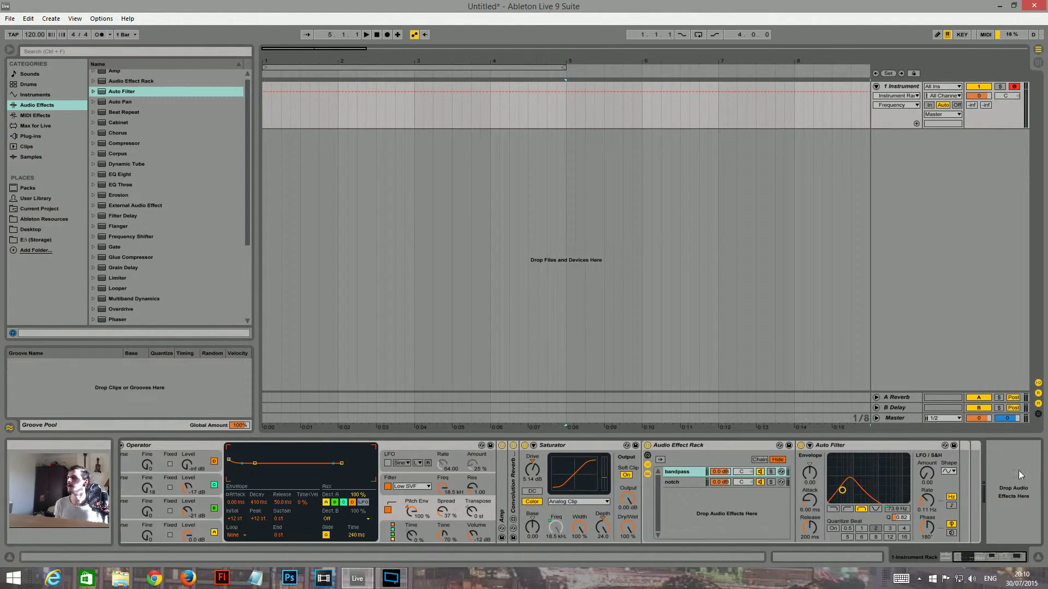
{"action": "scroll", "coordinate": [185, 231], "scroll_direction": "down", "scroll_amount": 4}
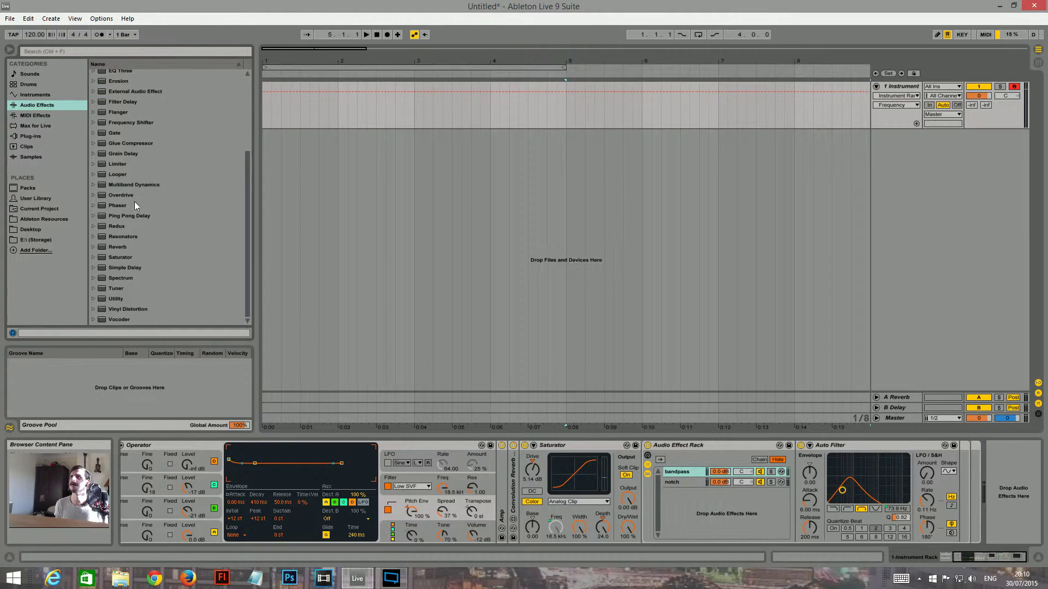
{"action": "left_click_drag", "start_coordinate": [126, 143], "coordinate": [985, 487]}
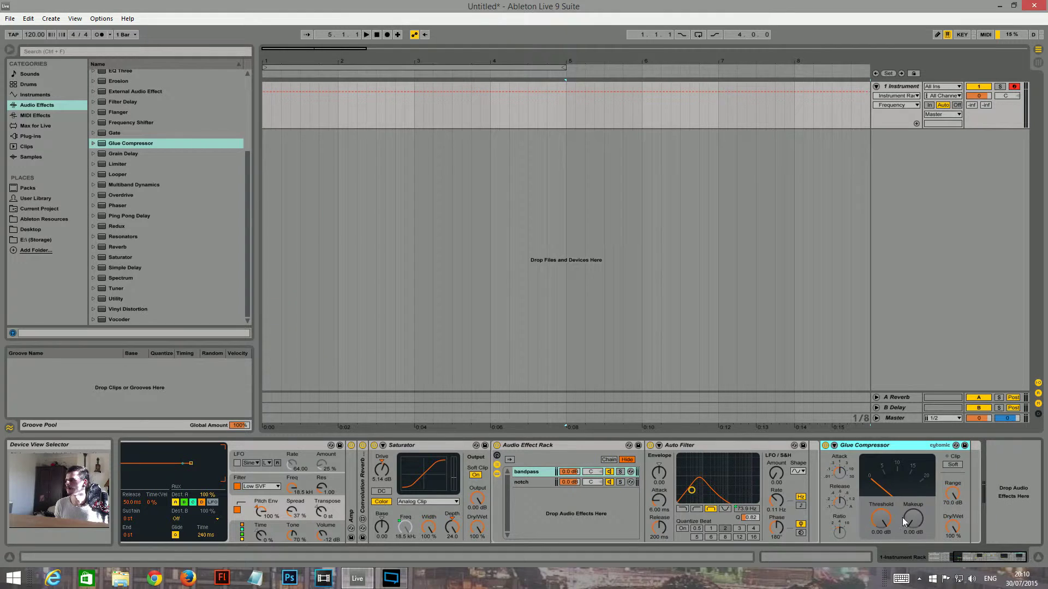
{"action": "mouse_move", "coordinate": [913, 519]}
{"action": "left_mouse_down"}
{"action": "mouse_move", "coordinate": [914, 502]}
{"action": "mouse_move", "coordinate": [913, 512]}
{"action": "left_mouse_up"}
{"action": "left_click", "coordinate": [953, 464]}
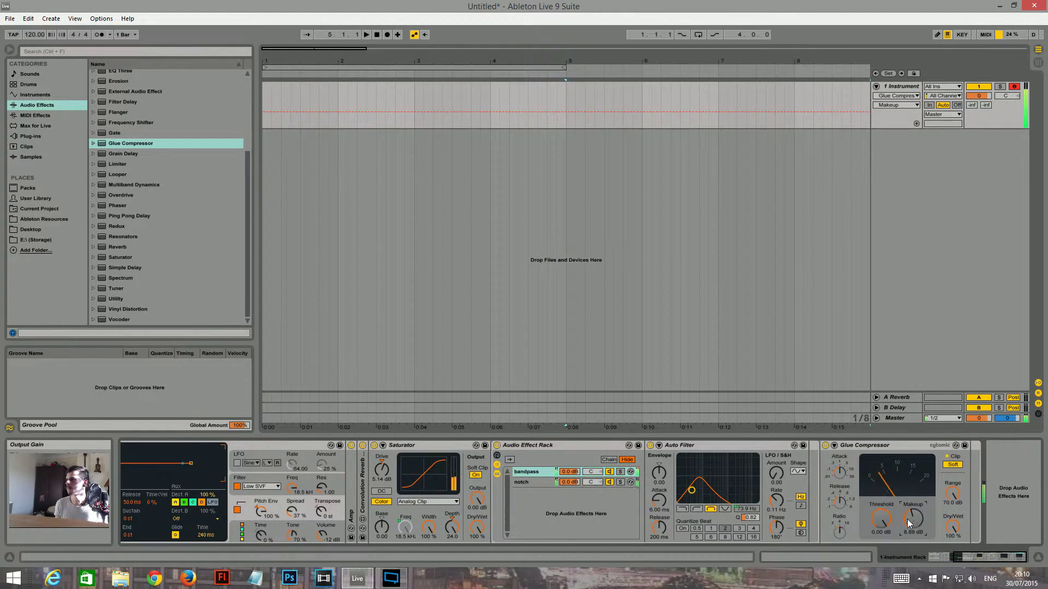
Step: Adjust the Glue Compressor's ratio, release and attack, and raise its makeup gain to 13.8 dB
{"action": "left_click", "coordinate": [841, 524]}
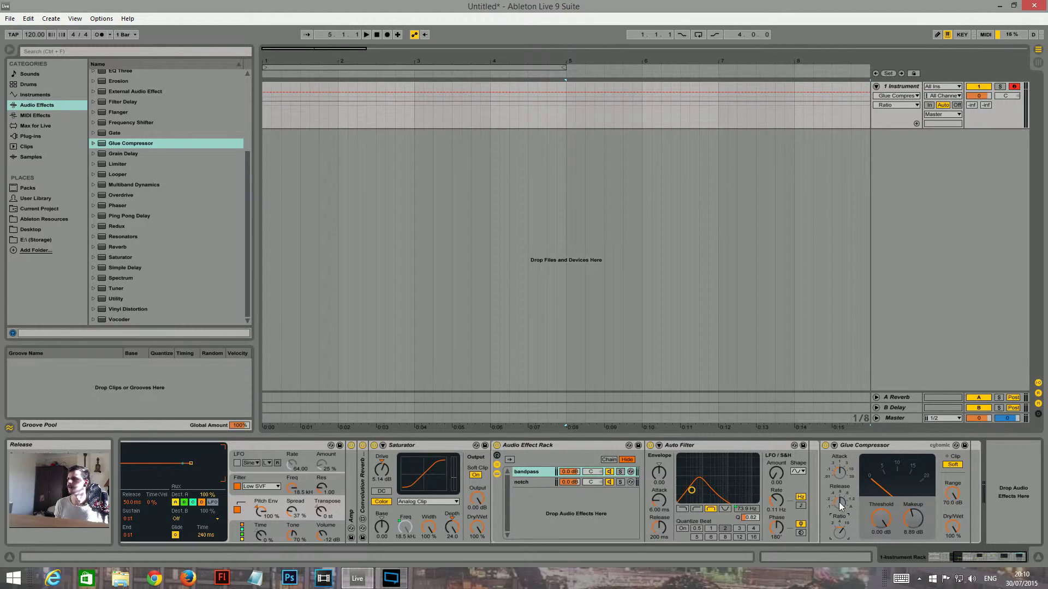
{"action": "left_click", "coordinate": [840, 504]}
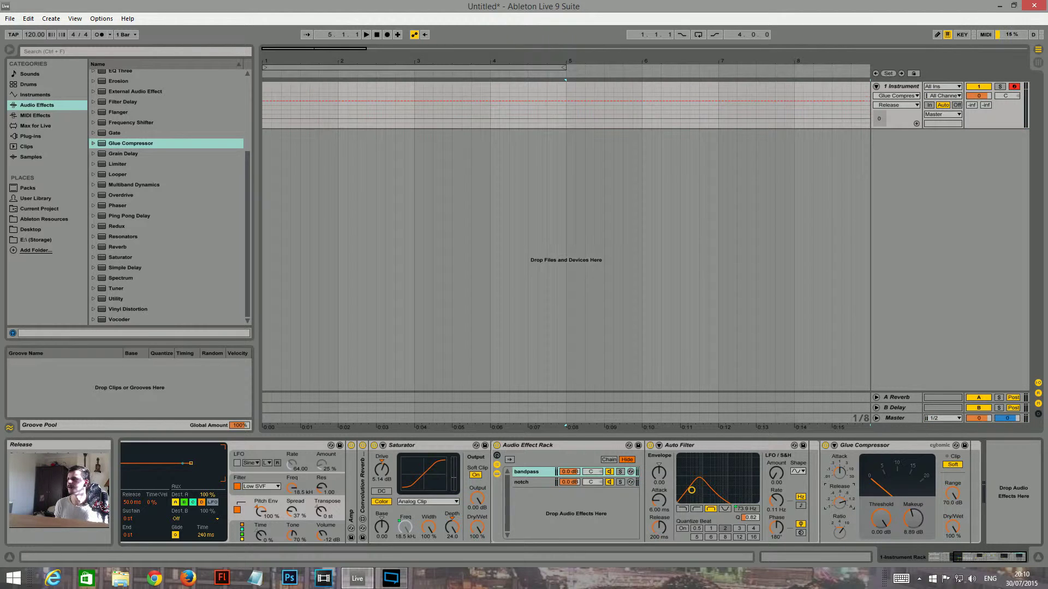
{"action": "left_click", "coordinate": [841, 472]}
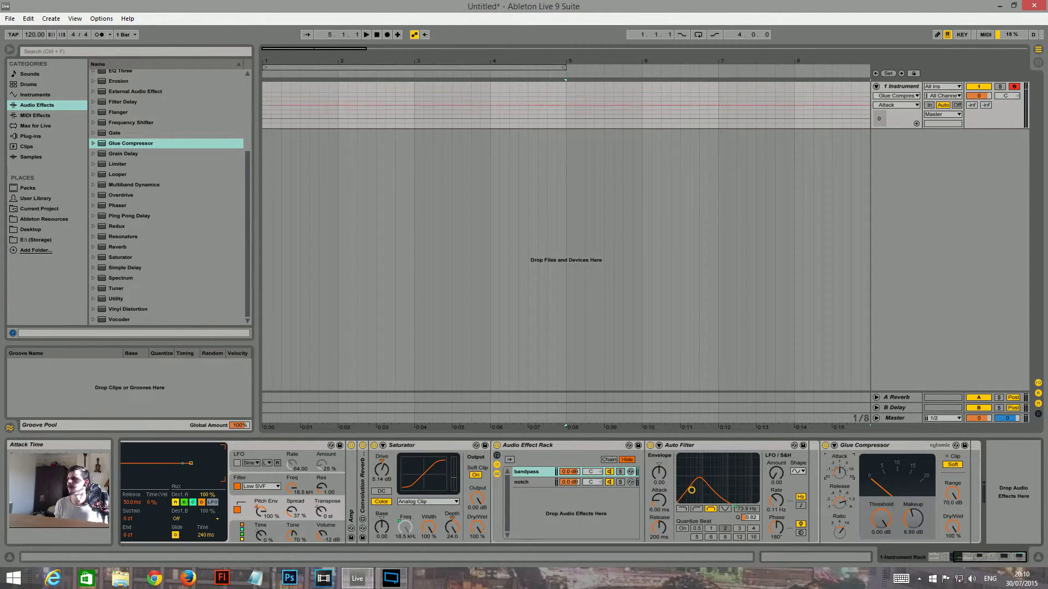
{"action": "left_click_drag", "start_coordinate": [919, 532], "coordinate": [919, 525]}
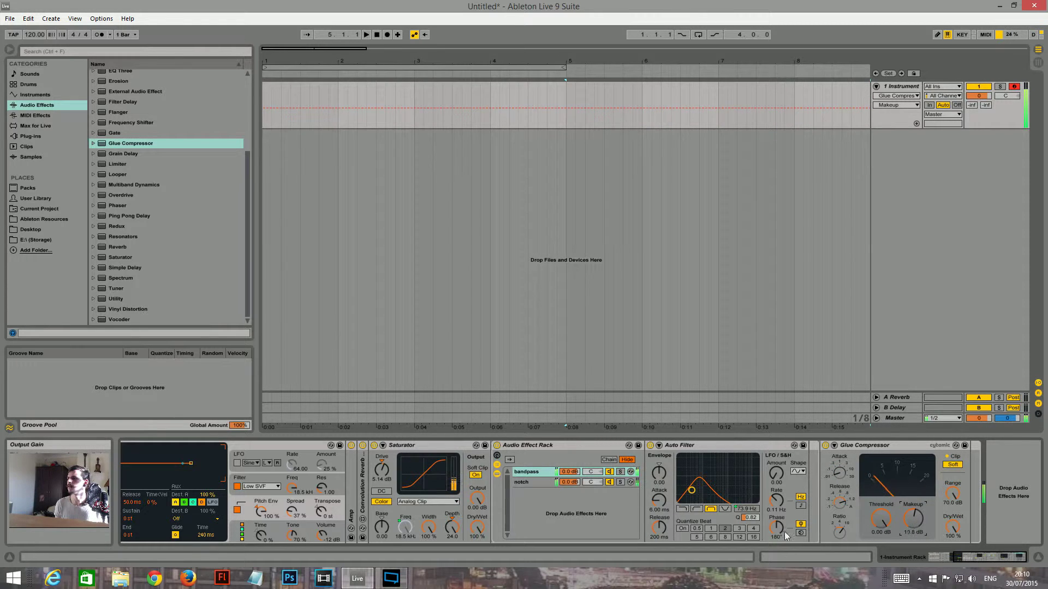
Step: Sweep the Instrument Rack's two Frequency macros, ending at 624 Hz for Macro 1 and 154 Hz for Macro 2
{"action": "left_click_drag", "start_coordinate": [1009, 558], "coordinate": [977, 557]}
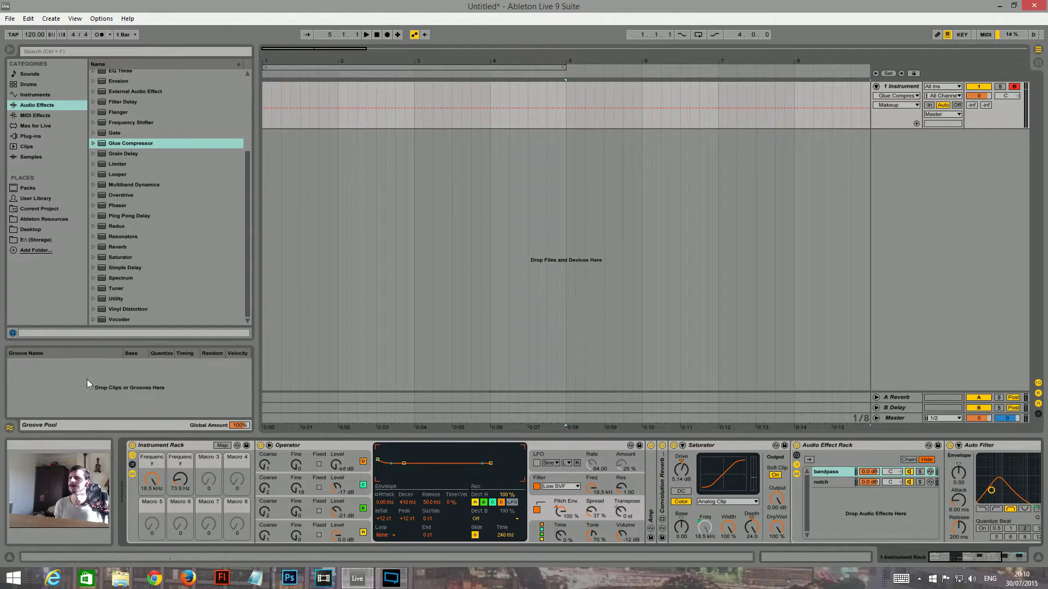
{"action": "left_click_drag", "start_coordinate": [179, 481], "coordinate": [152, 532]}
{"action": "left_click_drag", "start_coordinate": [967, 556], "coordinate": [927, 565]}
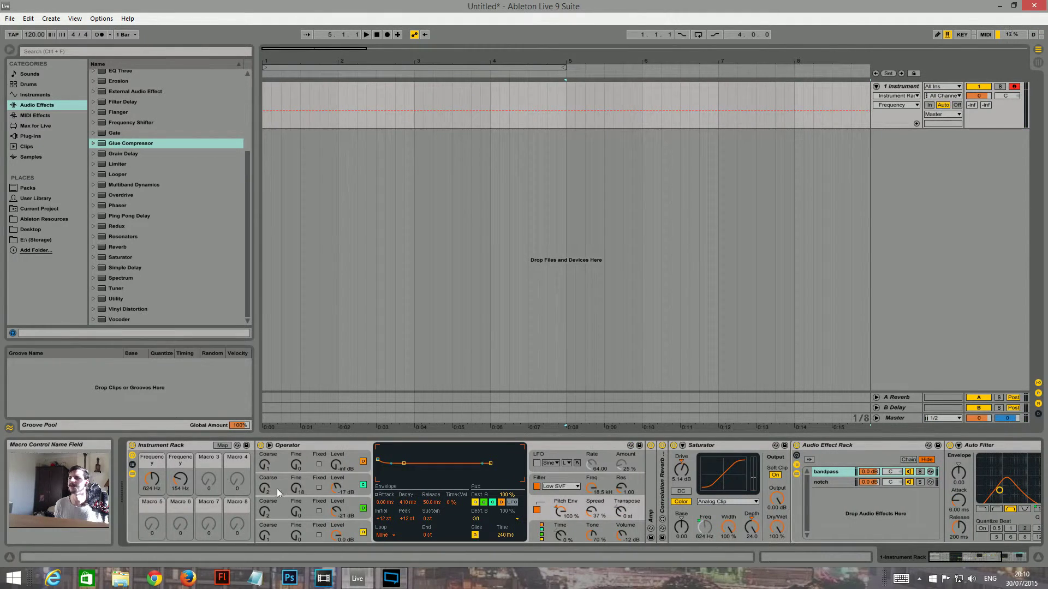
Step: Lower the Glue Compressor's makeup gain, and set the Instrument Rack's Frequency macros to 216 Hz and 107 Hz
{"action": "left_click", "coordinate": [1013, 557]}
{"action": "left_click_drag", "start_coordinate": [912, 519], "coordinate": [912, 516]}
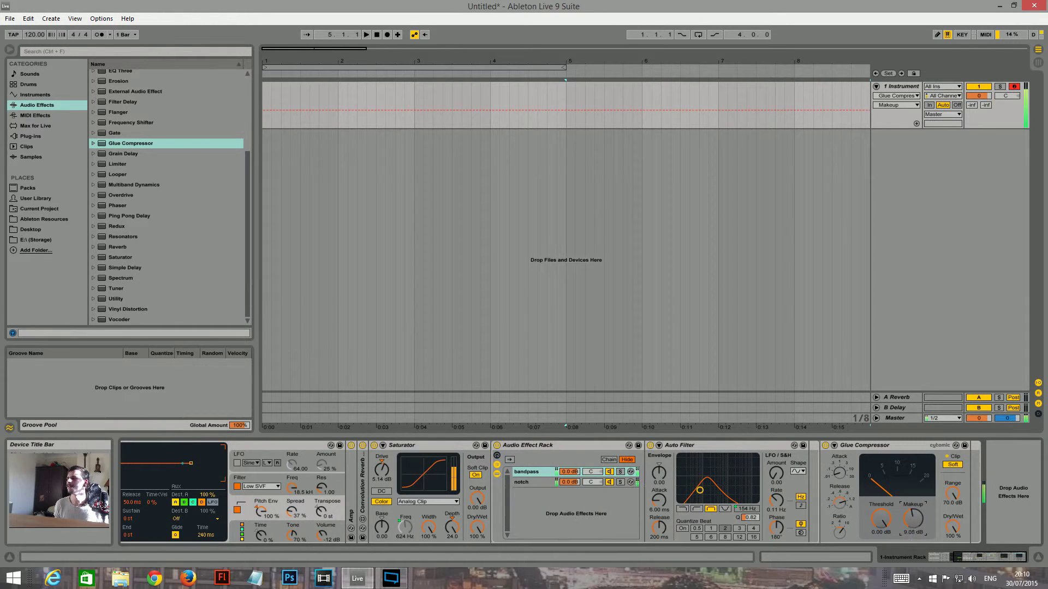
{"action": "left_click_drag", "start_coordinate": [961, 558], "coordinate": [859, 563]}
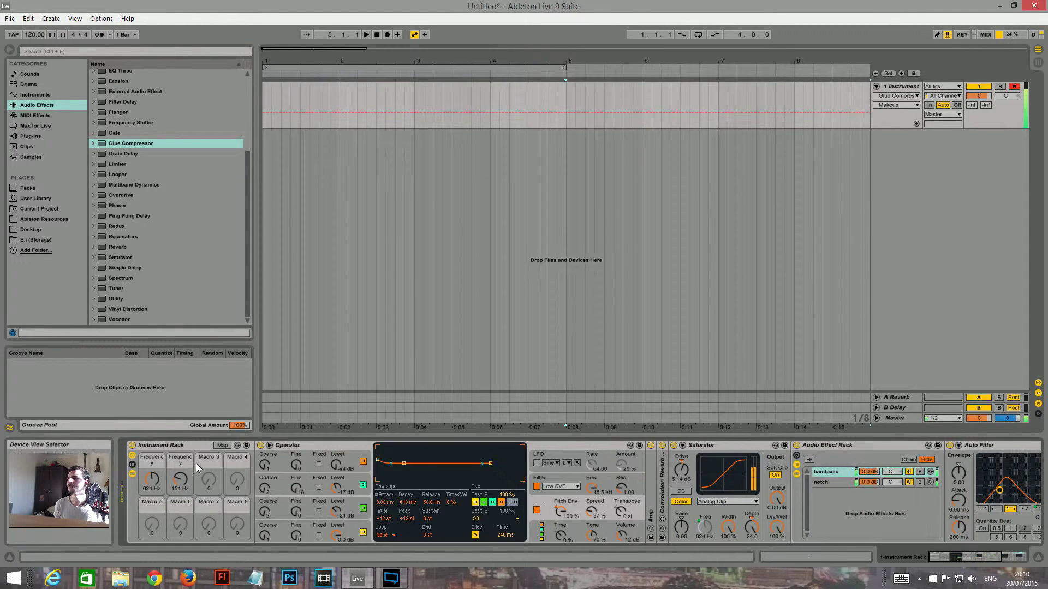
{"action": "mouse_move", "coordinate": [180, 479]}
{"action": "left_mouse_down"}
{"action": "mouse_move", "coordinate": [181, 431]}
{"action": "mouse_move", "coordinate": [152, 473]}
{"action": "mouse_move", "coordinate": [172, 477]}
{"action": "mouse_move", "coordinate": [172, 511]}
{"action": "mouse_move", "coordinate": [181, 500]}
{"action": "left_mouse_up"}
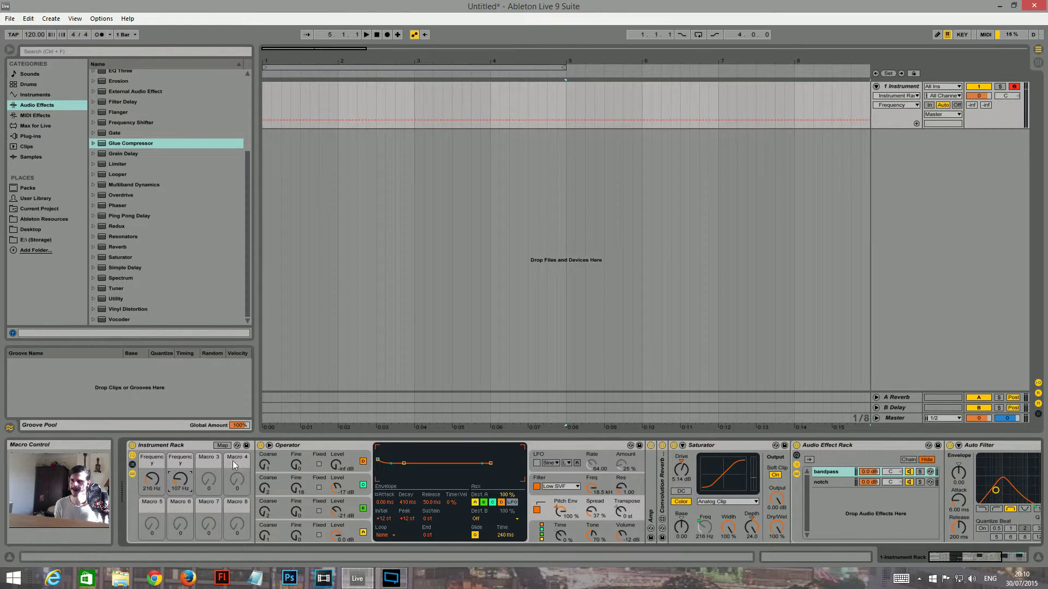
Step: Try different output levels for Operator's oscillator D, returning it to -inf dB, and set the two Frequency macros to 205 Hz and 82.0 Hz
{"action": "left_click", "coordinate": [336, 464]}
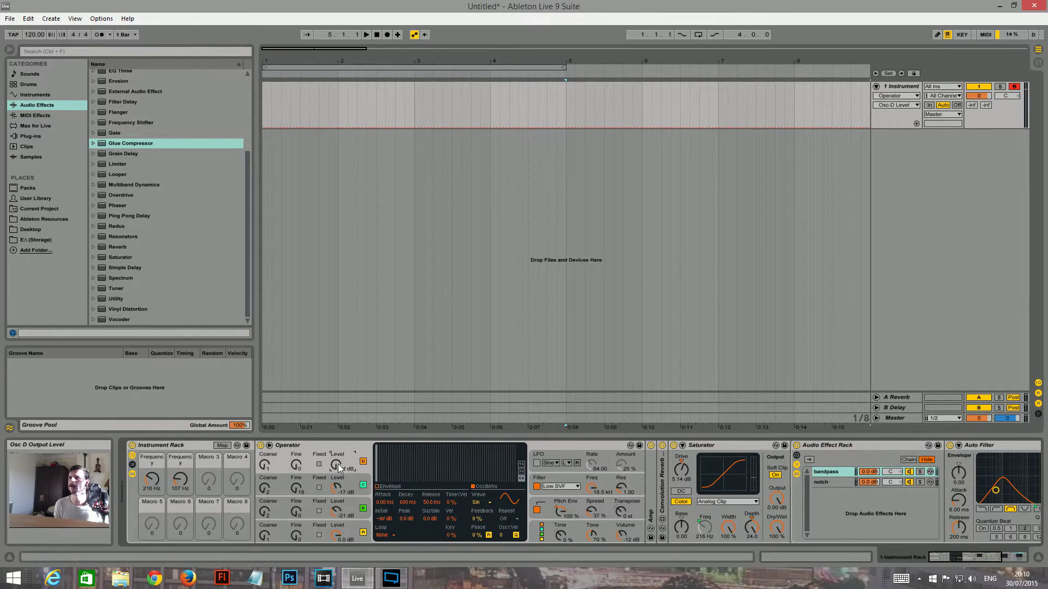
{"action": "left_click_drag", "start_coordinate": [336, 464], "coordinate": [337, 473]}
{"action": "left_click_drag", "start_coordinate": [336, 466], "coordinate": [336, 455]}
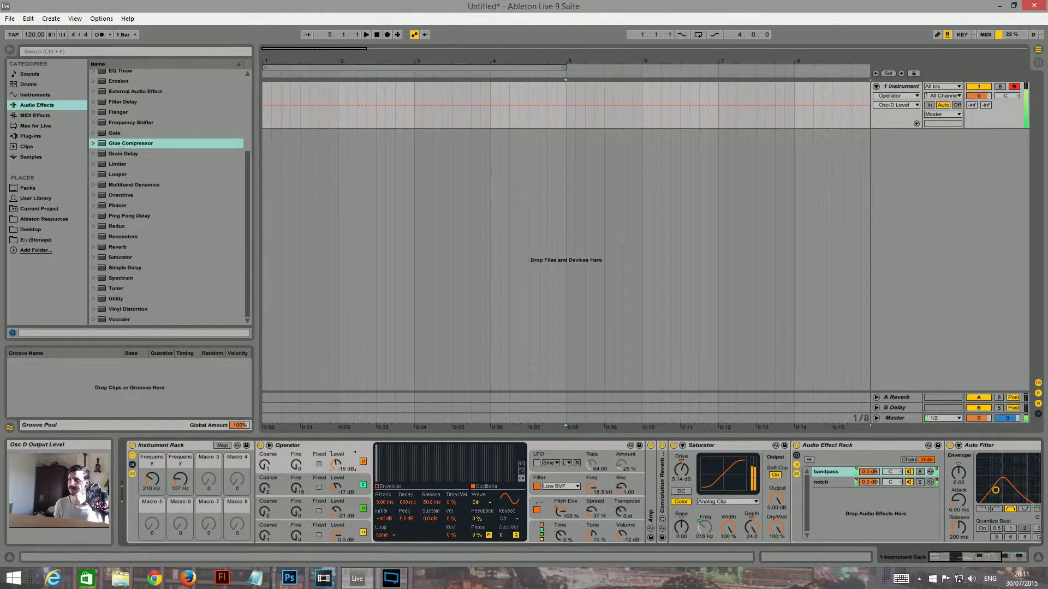
{"action": "mouse_move", "coordinate": [180, 479]}
{"action": "left_mouse_down"}
{"action": "mouse_move", "coordinate": [180, 453]}
{"action": "mouse_move", "coordinate": [180, 483]}
{"action": "left_mouse_up"}
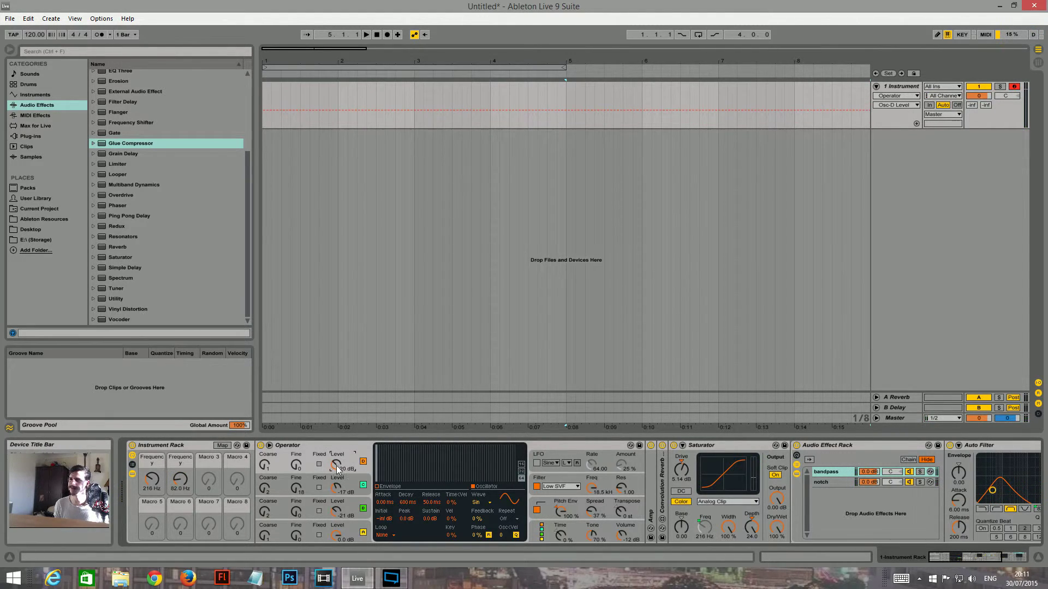
{"action": "mouse_move", "coordinate": [146, 483]}
{"action": "left_mouse_down"}
{"action": "mouse_move", "coordinate": [146, 473]}
{"action": "mouse_move", "coordinate": [146, 483]}
{"action": "left_mouse_up"}
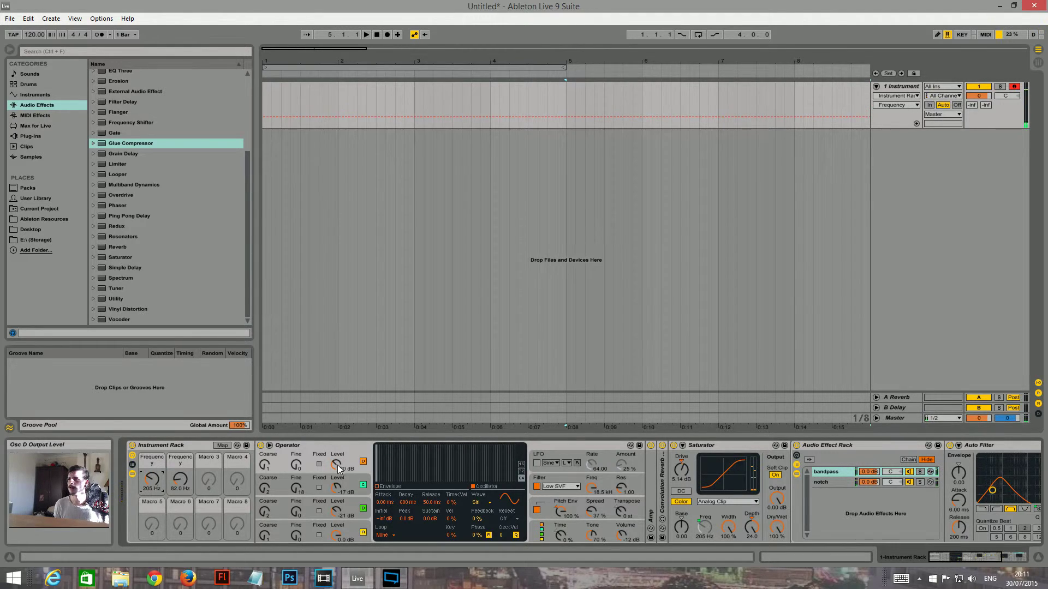
Step: Map the output level of Operator's oscillator D to Macro 3 of the Instrument Rack
{"action": "left_click", "coordinate": [222, 445]}
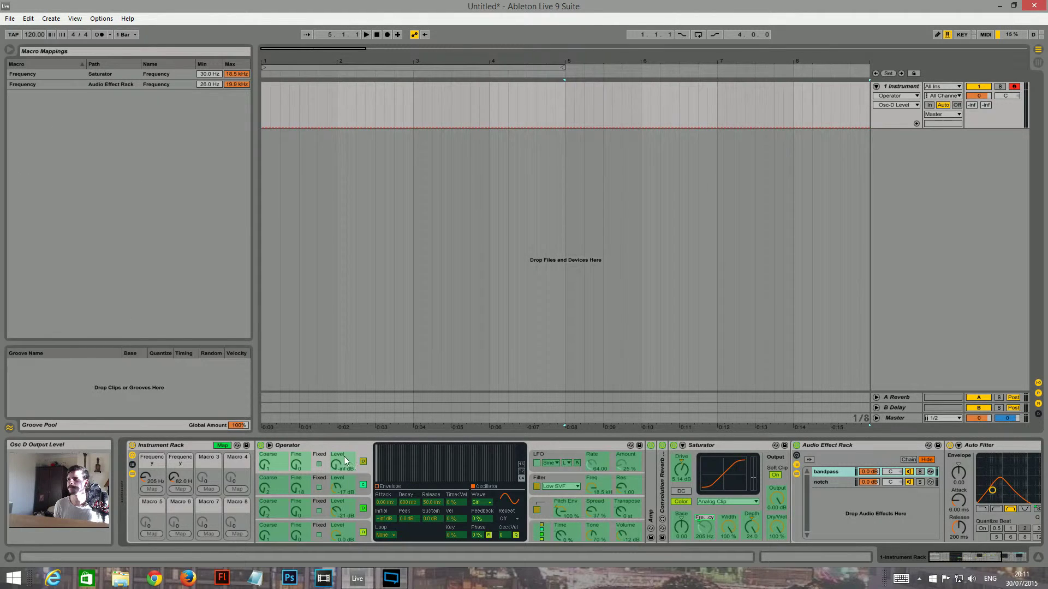
{"action": "left_click", "coordinate": [205, 488]}
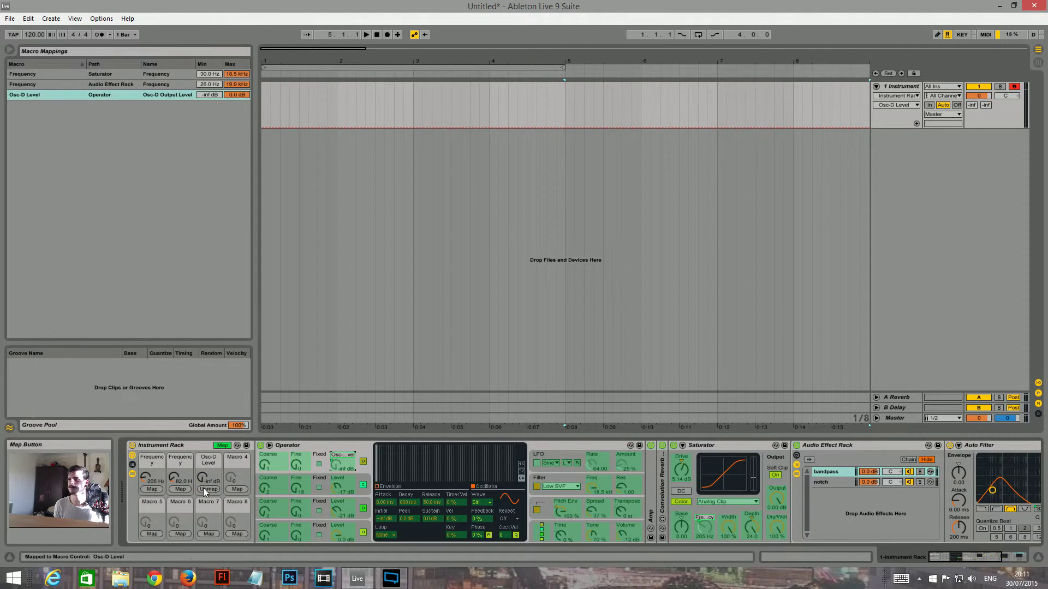
{"action": "left_click", "coordinate": [220, 445]}
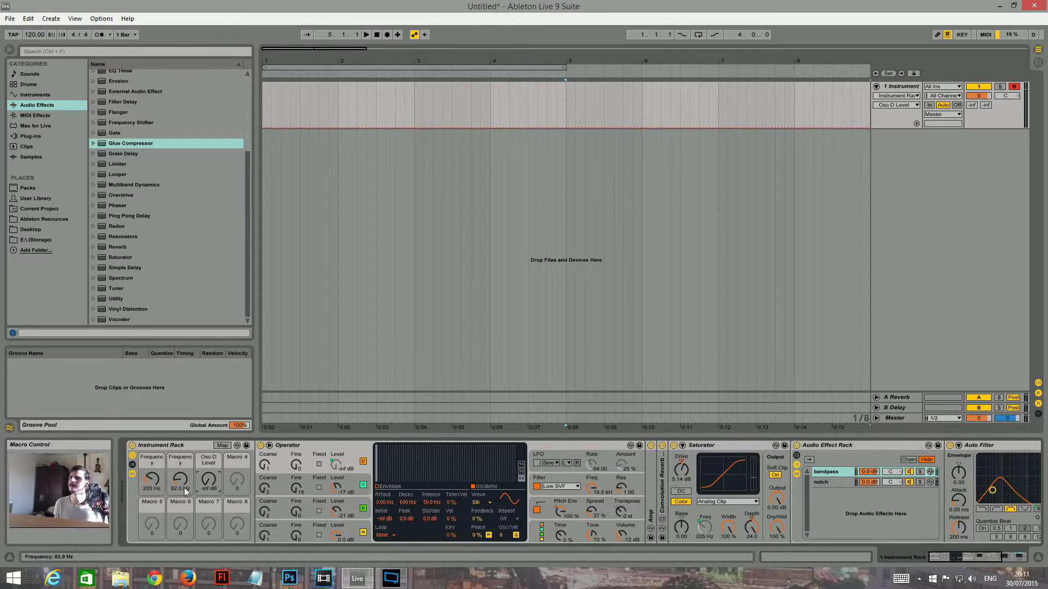
Step: Rename the Instrument Rack's oscillator D level macro to "sine"
{"action": "left_click", "coordinate": [205, 460]}
{"action": "key", "text": "ctrl+r"}
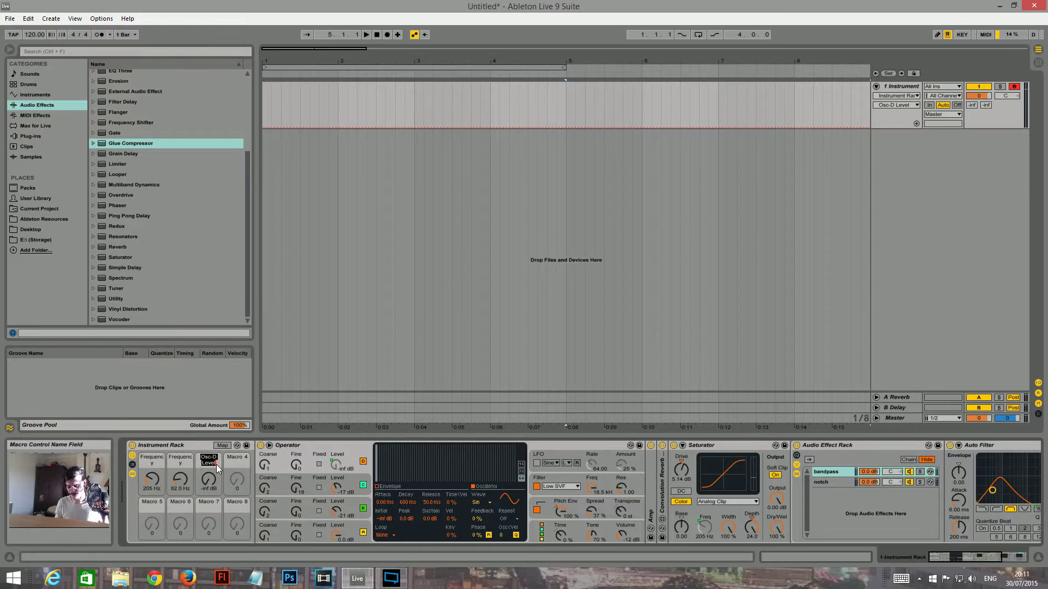
{"action": "key", "text": "BackSpace"}
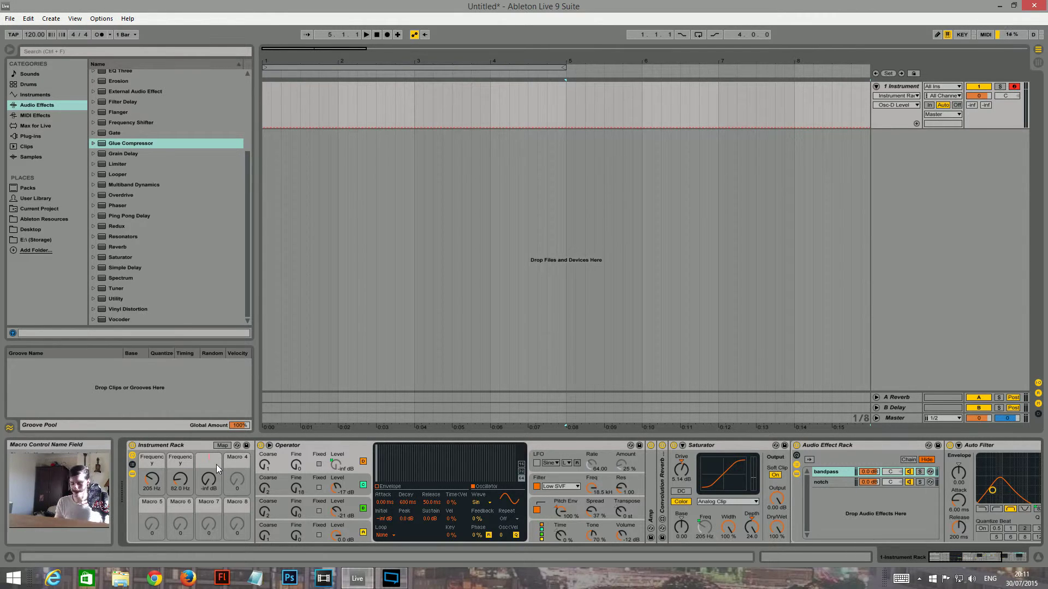
{"action": "type", "text": "sine"}
{"action": "key", "text": "Return"}
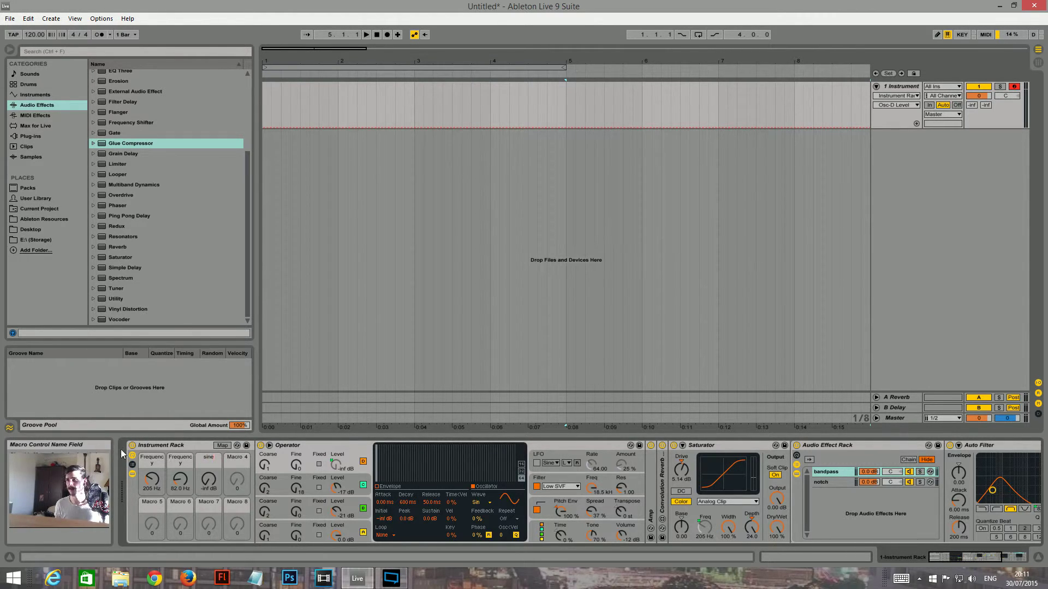
Step: Rename Macro 2 of the Instrument Rack to "filter"
{"action": "left_click", "coordinate": [180, 460]}
{"action": "key", "text": "ctrl+r"}
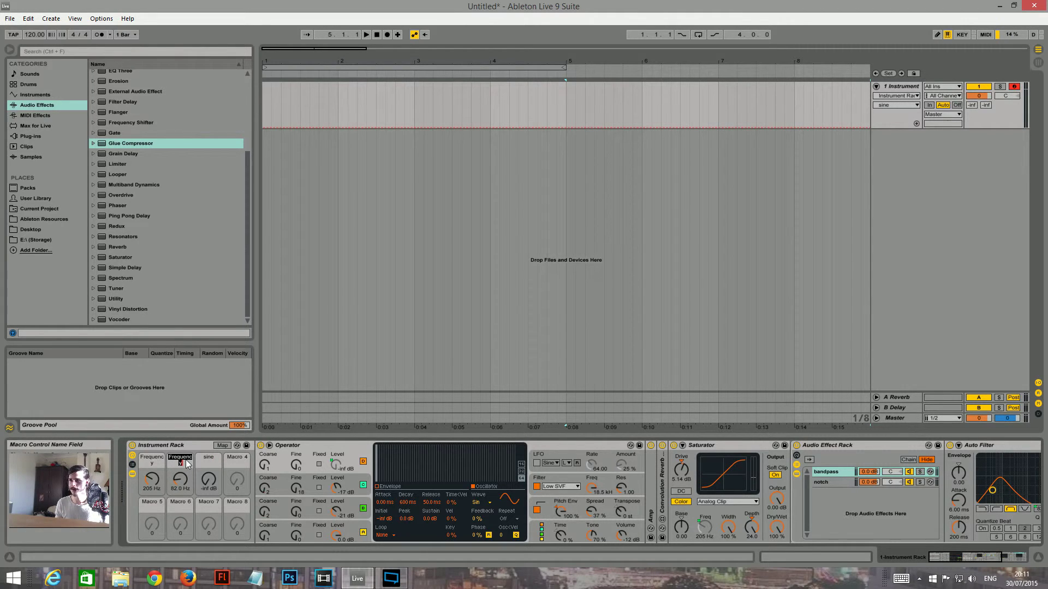
{"action": "type", "text": "f"}
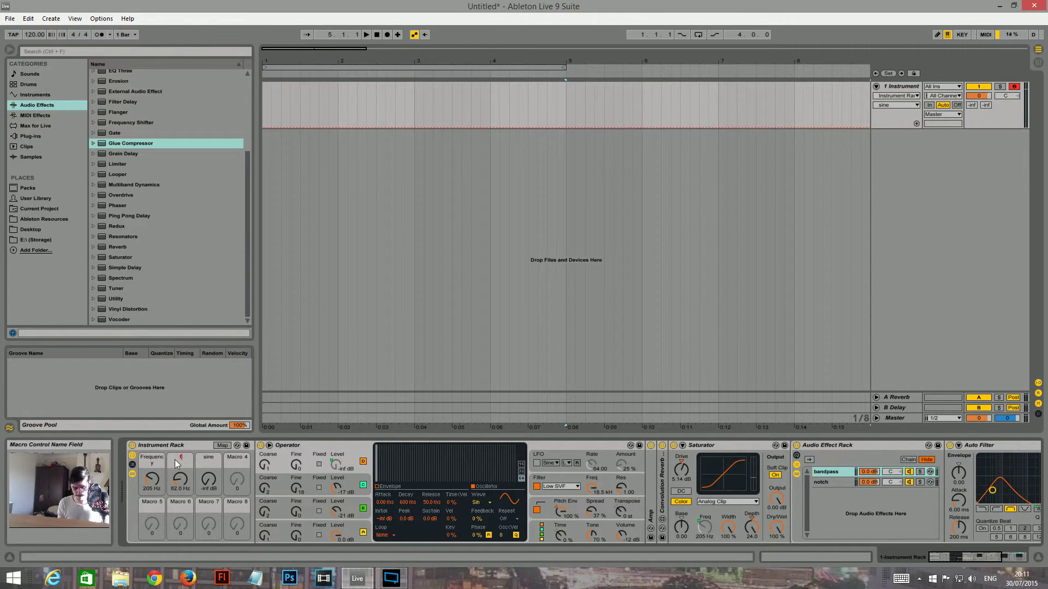
{"action": "type", "text": "ilter"}
{"action": "key", "text": "Return"}
Step: Rename Macro 1 of the Instrument Rack to "saturator"
{"action": "left_click", "coordinate": [150, 457]}
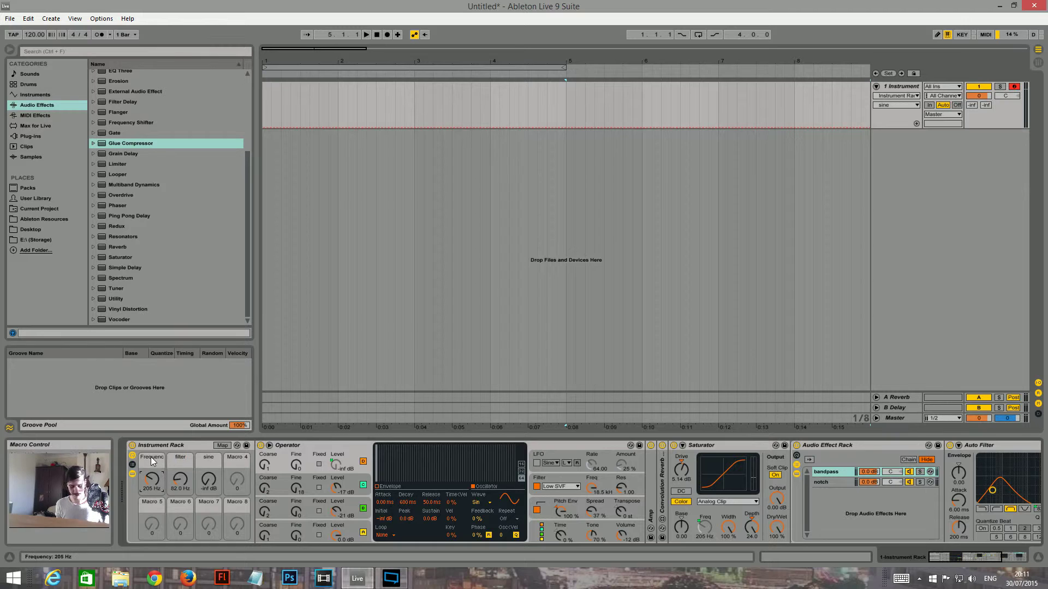
{"action": "key", "text": "ctrl+r"}
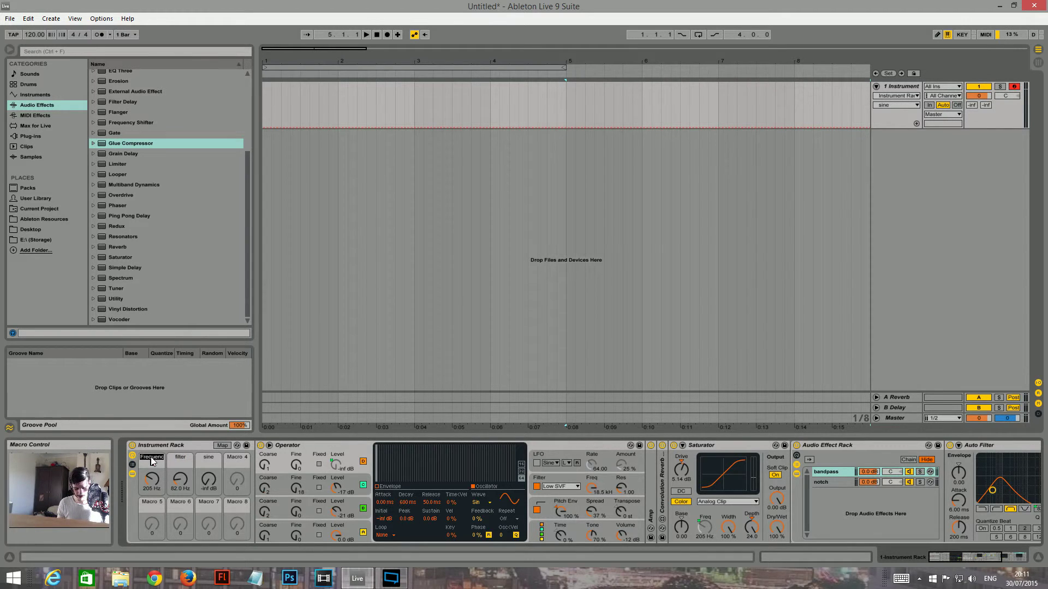
{"action": "type", "text": "saturat"}
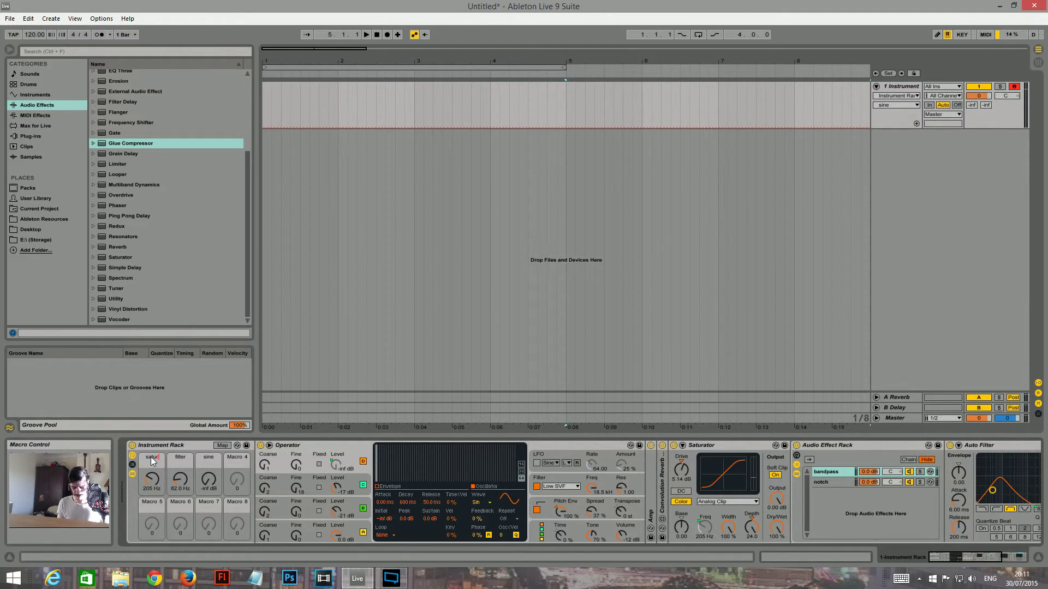
{"action": "type", "text": "or"}
{"action": "key", "text": "Return"}
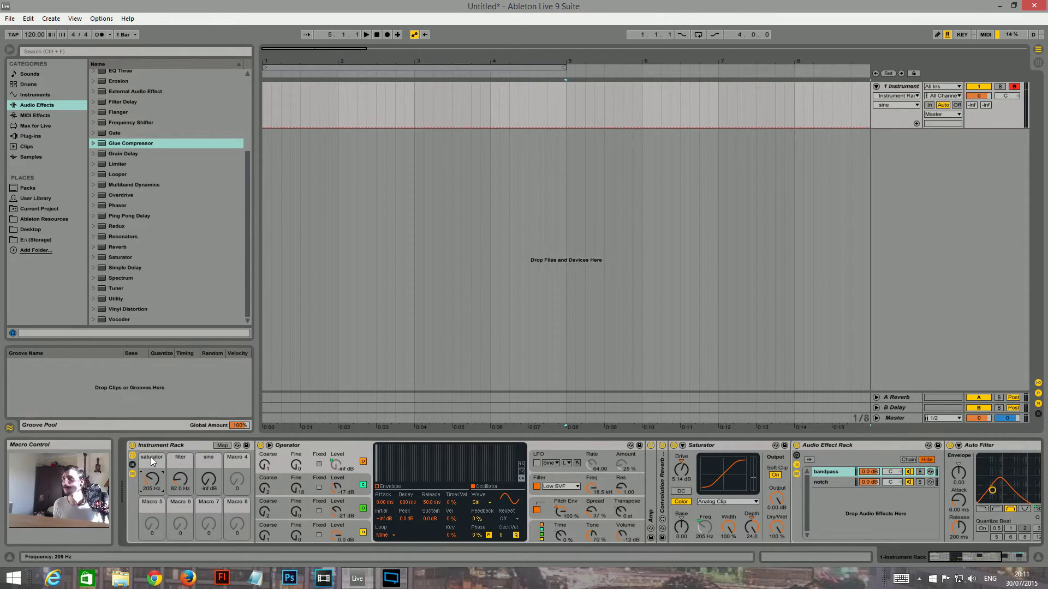
Step: Sweep the sine macro of the Instrument Rack up and back down to hear the oscillator D level
{"action": "left_click_drag", "start_coordinate": [983, 557], "coordinate": [943, 561]}
{"action": "left_click_drag", "start_coordinate": [208, 481], "coordinate": [208, 440]}
{"action": "left_click_drag", "start_coordinate": [335, 445], "coordinate": [335, 451]}
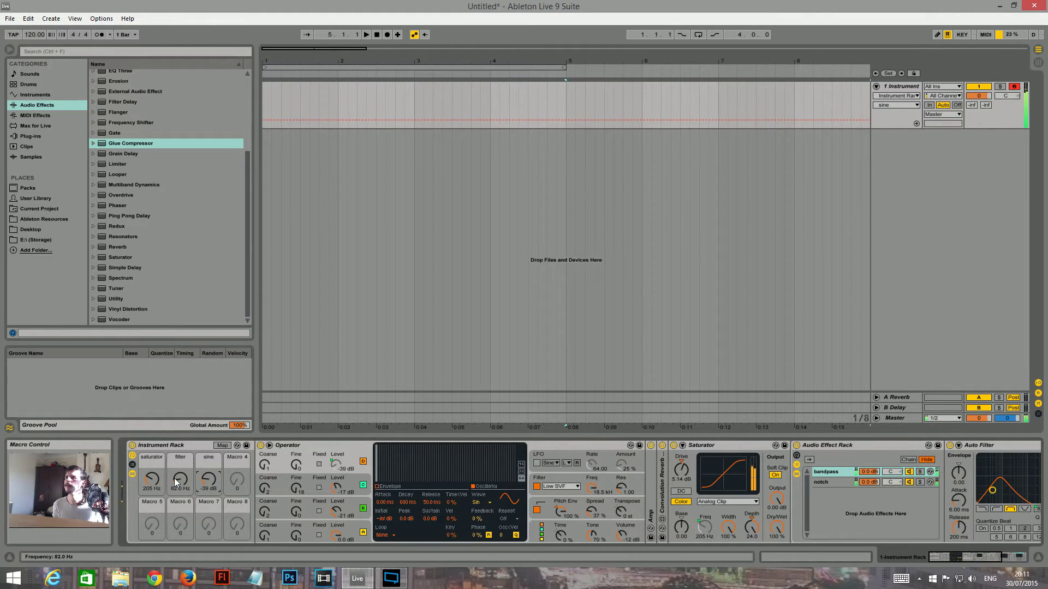
Step: Sweep the saturator and filter macros, ending at 804 Hz and 118 Hz, with the computer keyboard's octave lowered to C0–D1
{"action": "left_click_drag", "start_coordinate": [176, 482], "coordinate": [150, 467]}
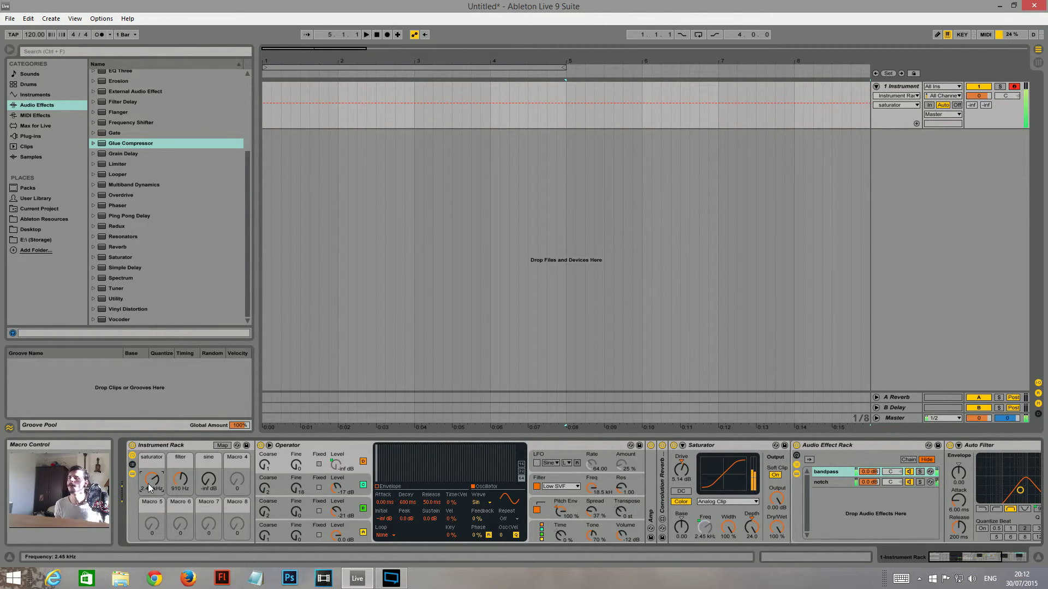
{"action": "key", "text": "z"}
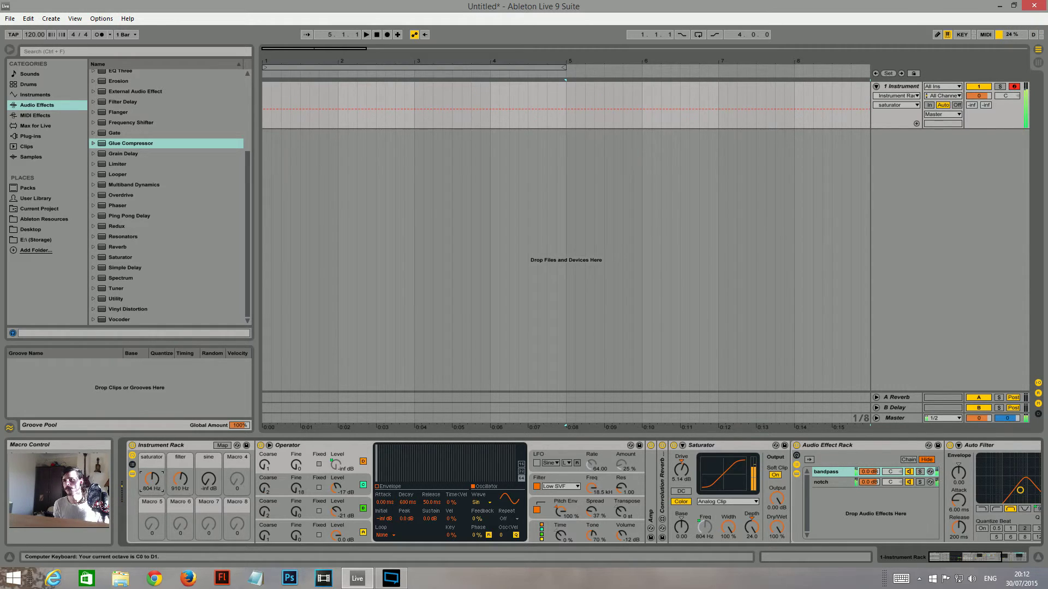
{"action": "mouse_move", "coordinate": [180, 479]}
{"action": "left_mouse_down"}
{"action": "mouse_move", "coordinate": [179, 464]}
{"action": "mouse_move", "coordinate": [179, 505]}
{"action": "mouse_move", "coordinate": [180, 481]}
{"action": "mouse_move", "coordinate": [190, 487]}
{"action": "left_mouse_up"}
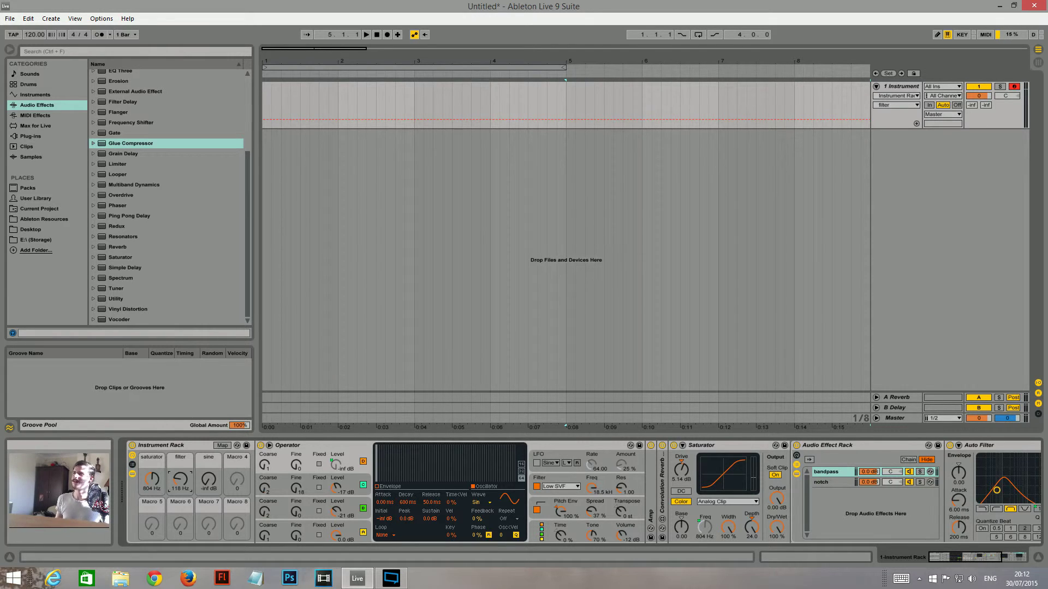
Step: Collapse the Operator, Saturator, Audio Effect Rack, Auto Filter and Glue Compressor devices inside the Instrument Rack
{"action": "double_click", "coordinate": [332, 445]}
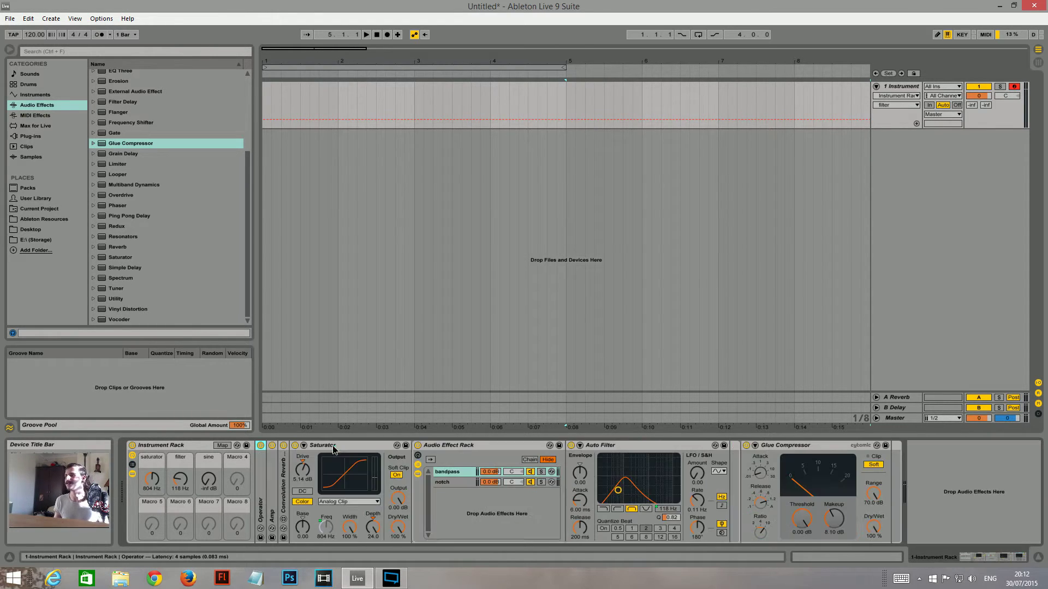
{"action": "double_click", "coordinate": [333, 445]}
{"action": "double_click", "coordinate": [332, 446]}
{"action": "double_click", "coordinate": [332, 445]}
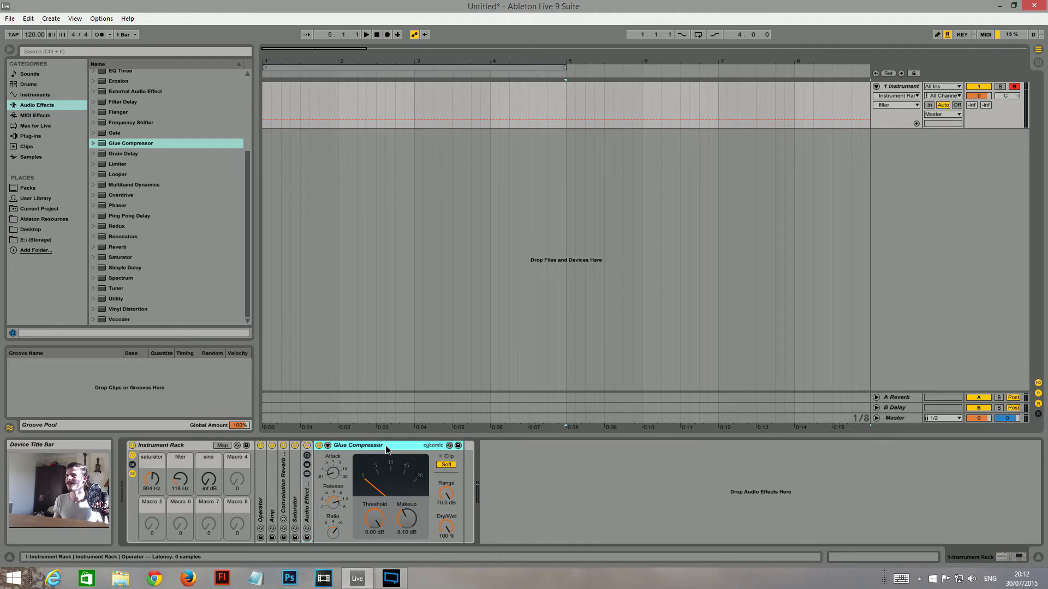
{"action": "double_click", "coordinate": [332, 445]}
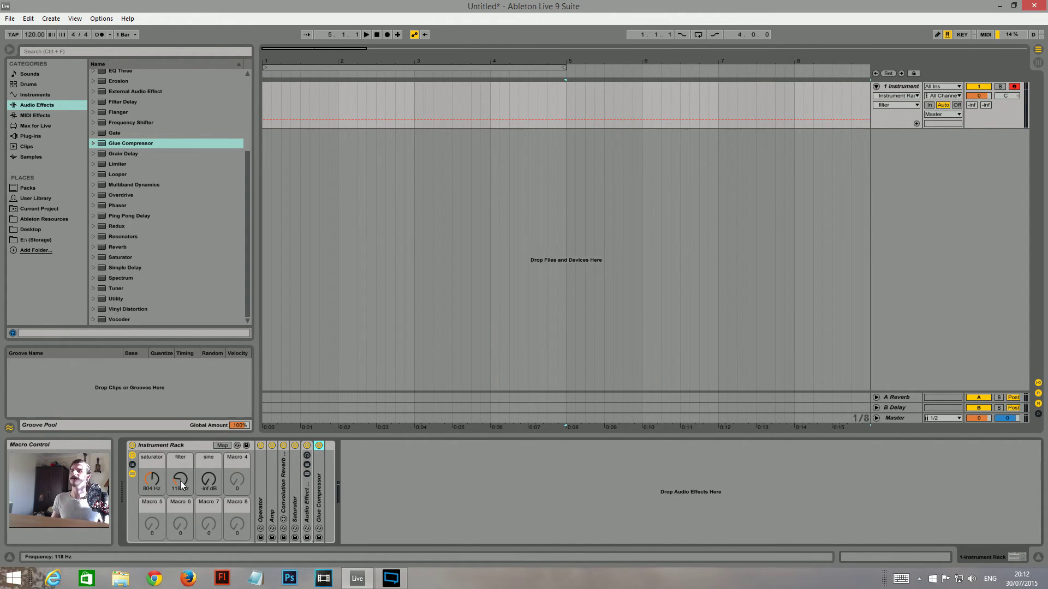
Step: Raise the filter macro of the Instrument Rack to 1.25 kHz
{"action": "left_click_drag", "start_coordinate": [181, 484], "coordinate": [180, 458]}
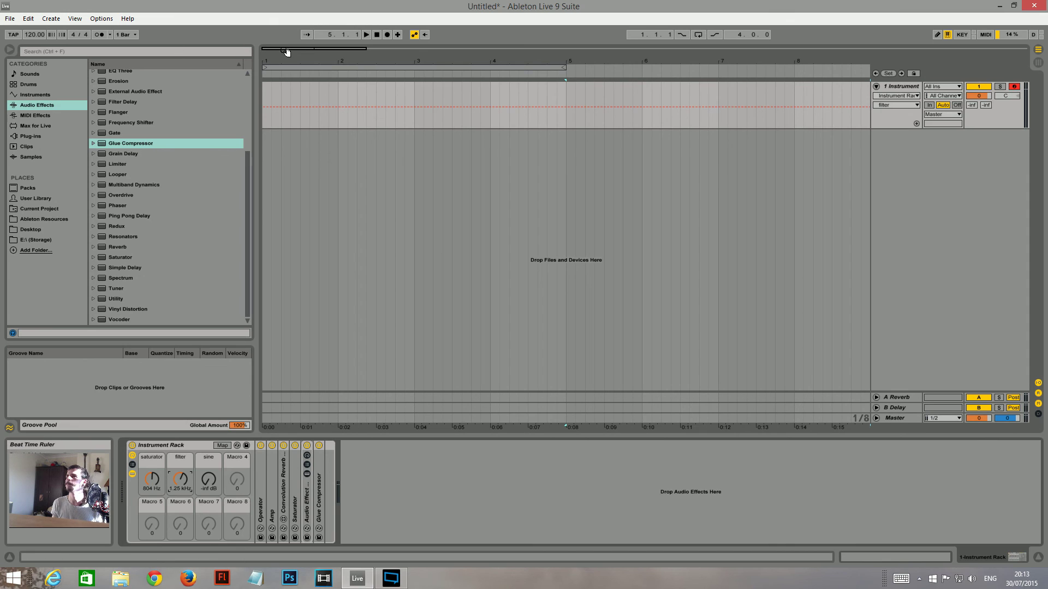
{"action": "left_click_drag", "start_coordinate": [284, 49], "coordinate": [334, 18]}
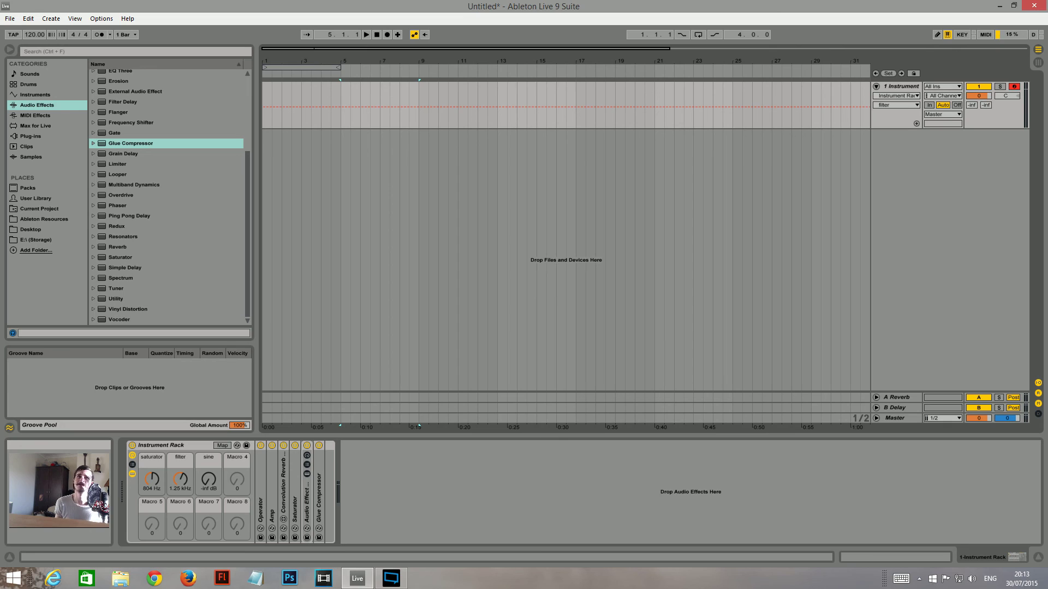
{"action": "key", "text": "alt+Tab"}
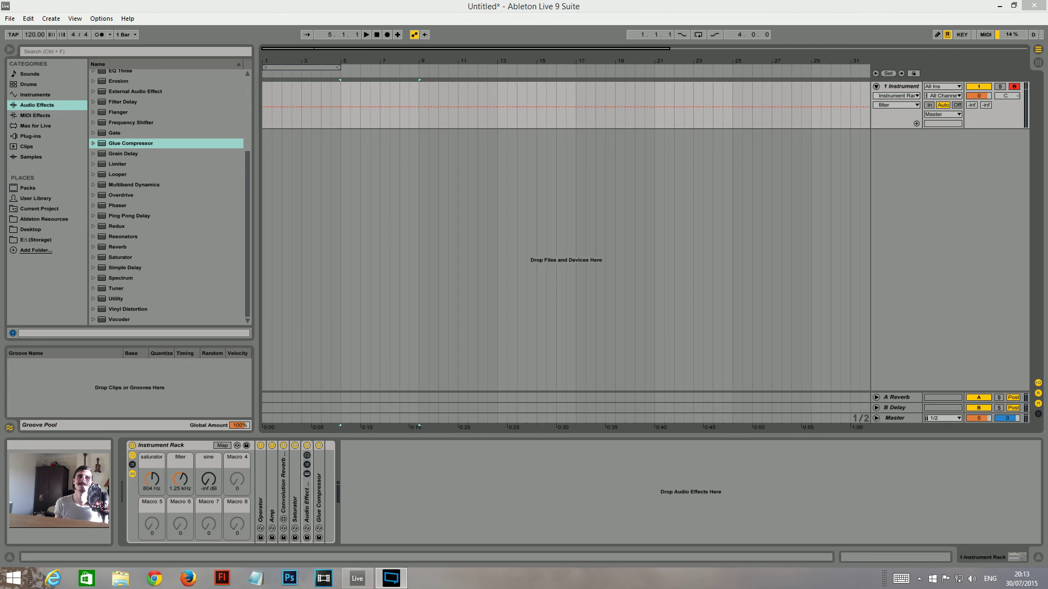